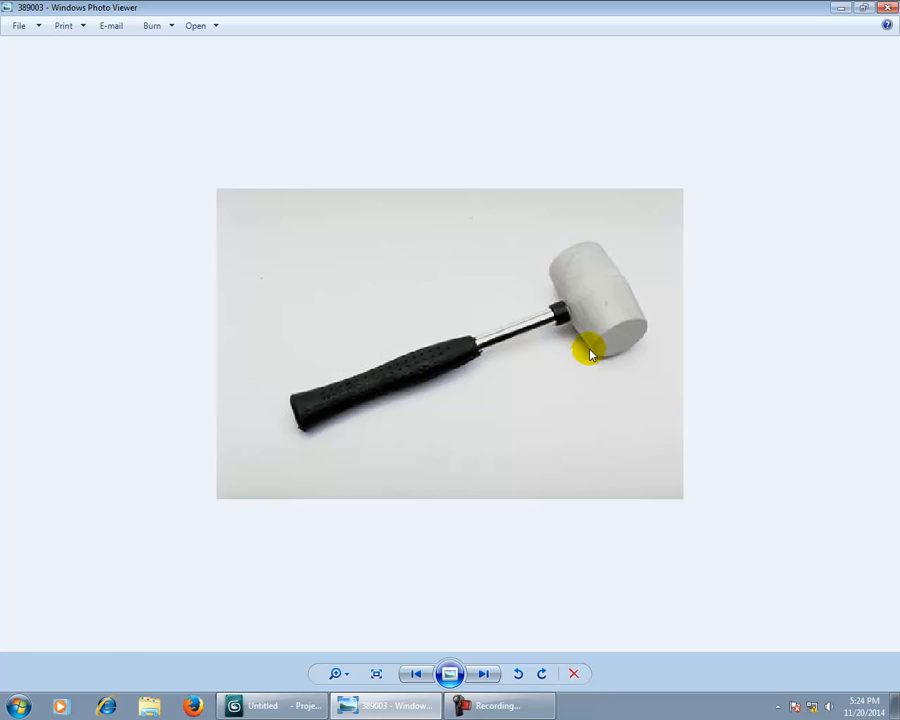
Step: Switch to 3ds Max, create a standing cylinder with radius about 13.1 and height about 40.6, and show its edged faces
key(alt+Tab)
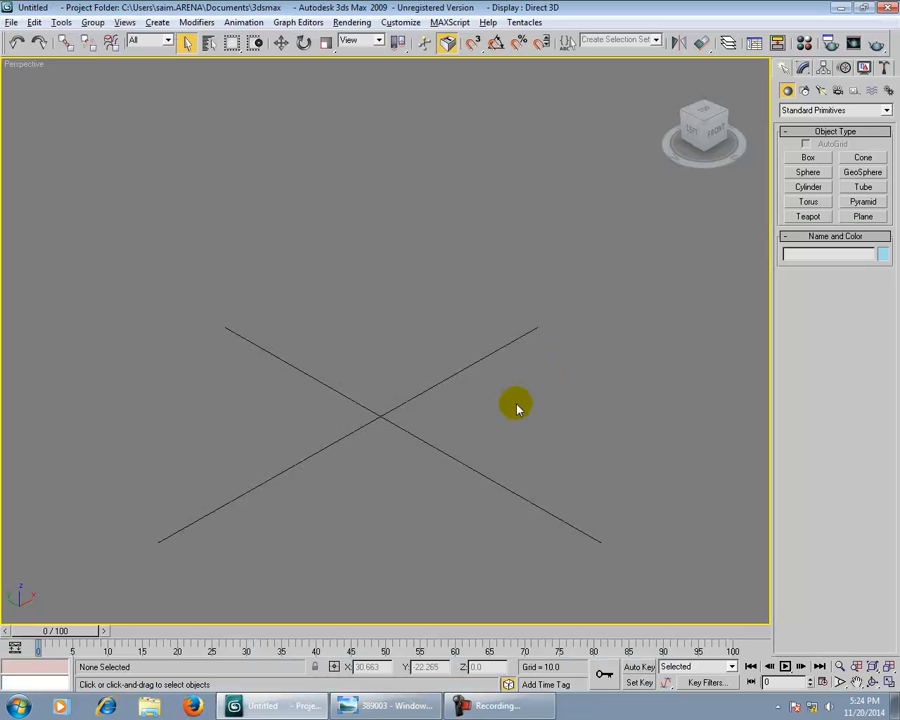
click(807, 188)
drag(364, 450, 430, 452)
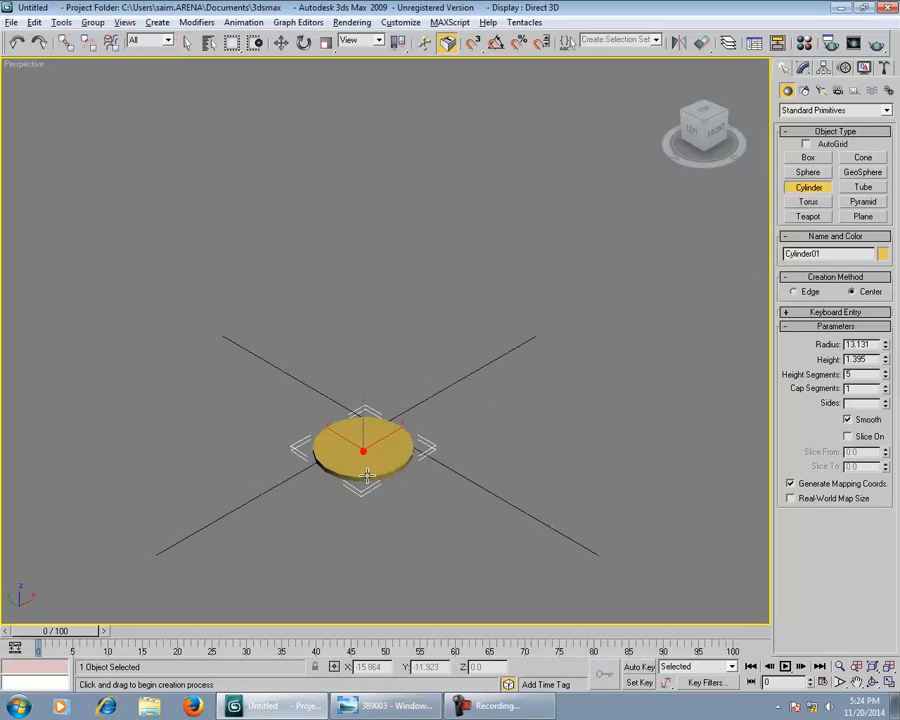
click(394, 351)
right_click(394, 351)
key(F4)
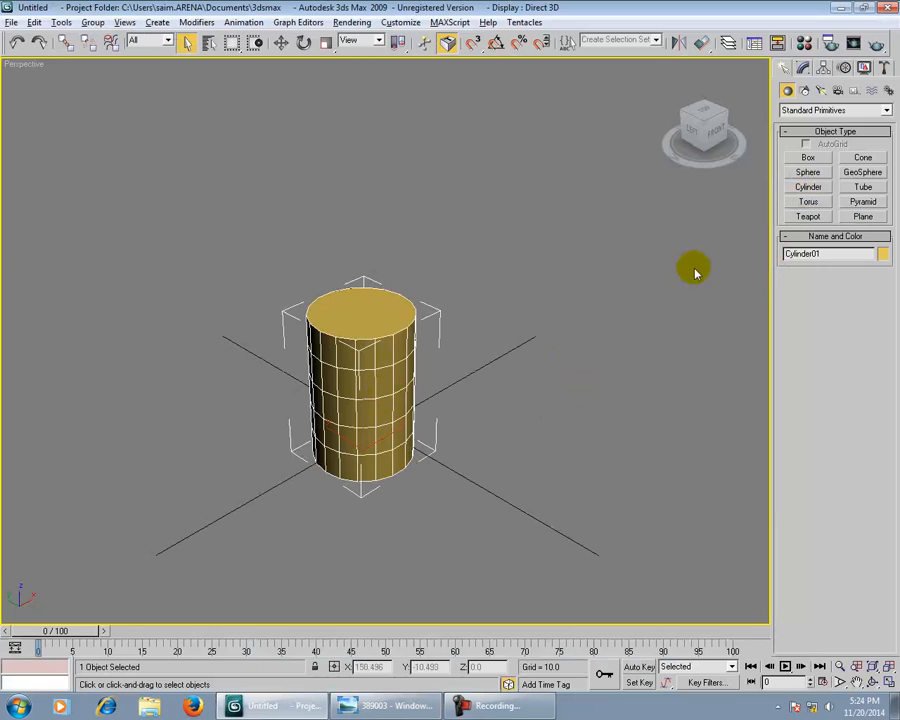
Step: Set the cylinder's sides to 8
click(800, 68)
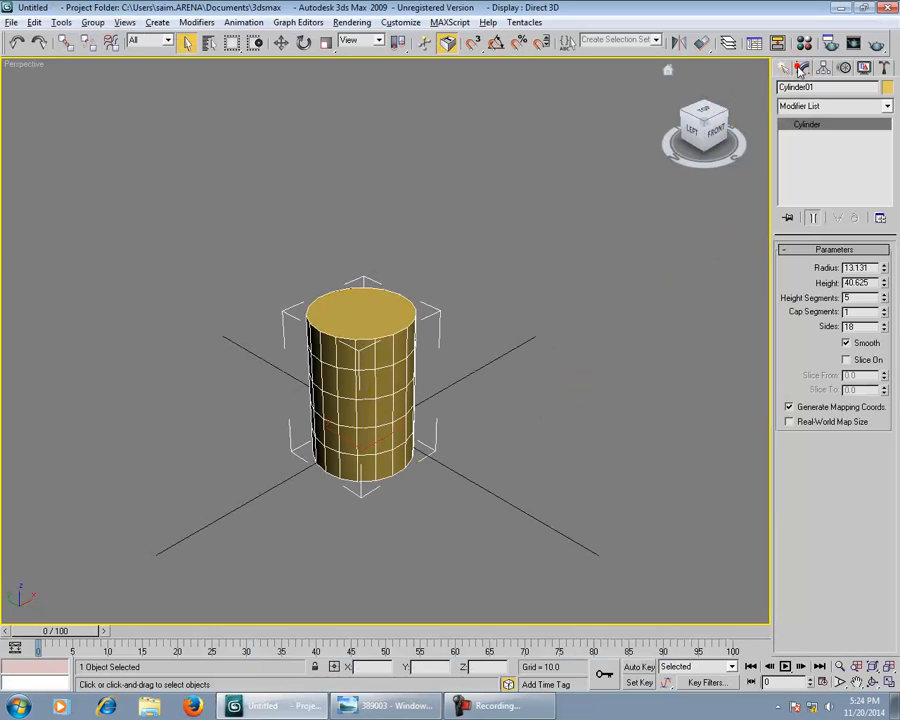
right_click(881, 330)
drag(881, 330, 881, 324)
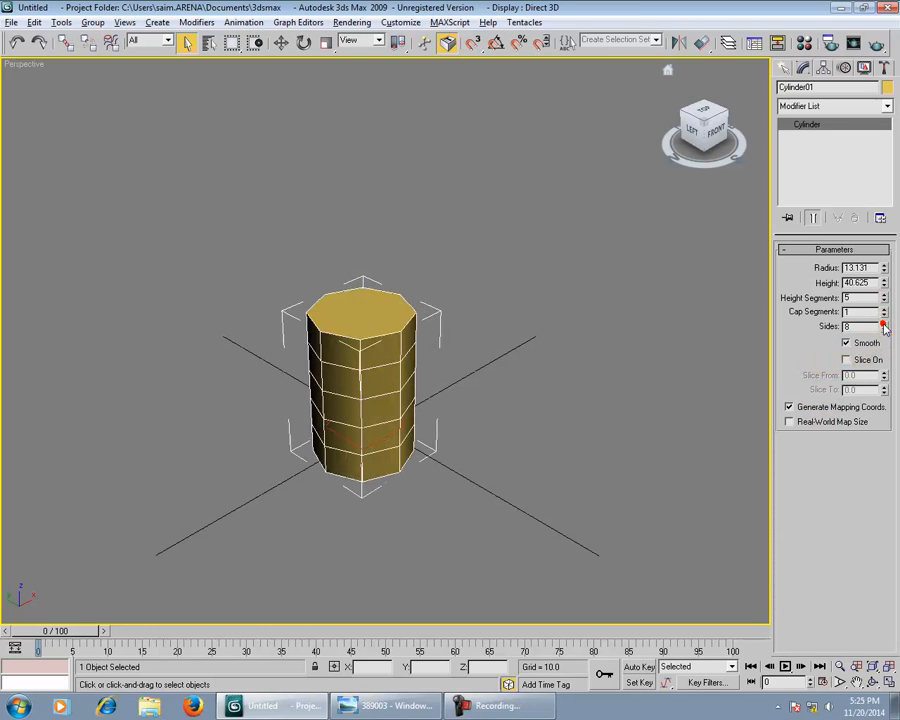
Step: Position the cylinder at X 0, Y 0 and reduce its height segments to 1
key(w)
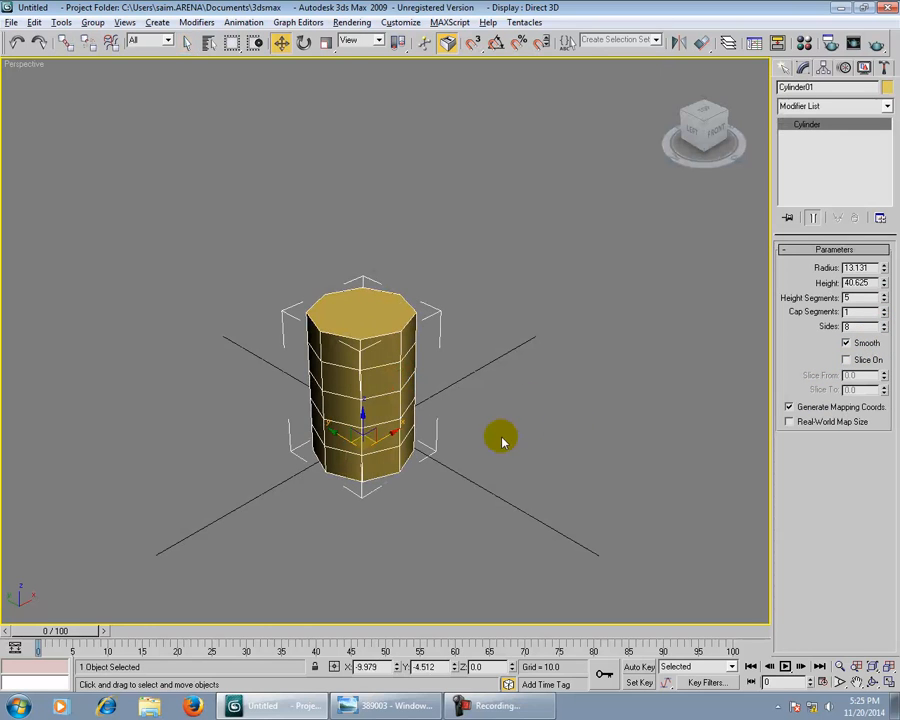
right_click(396, 667)
right_click(455, 667)
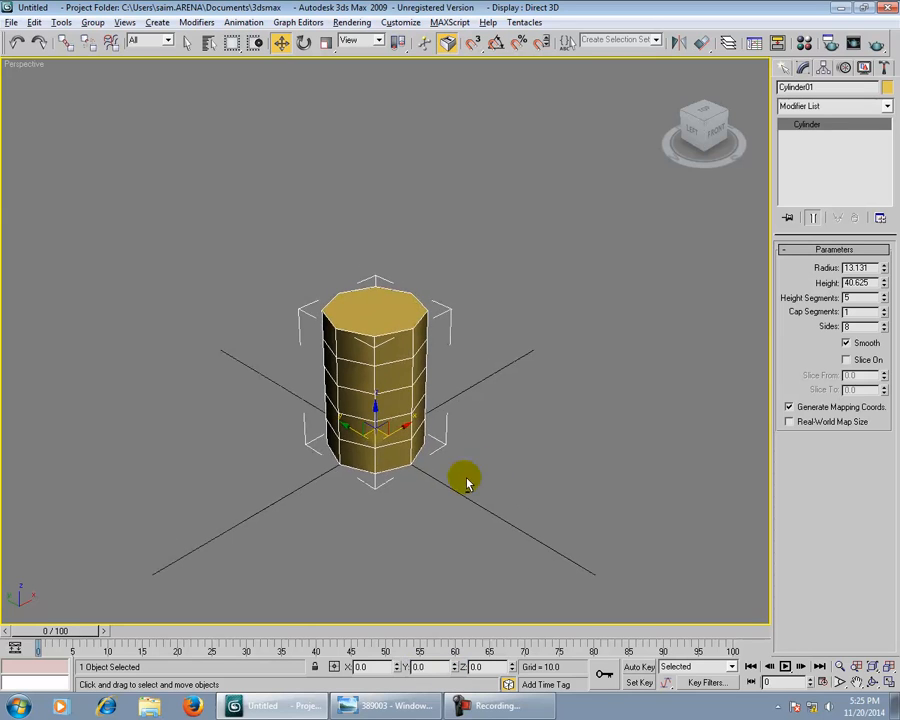
right_click(884, 298)
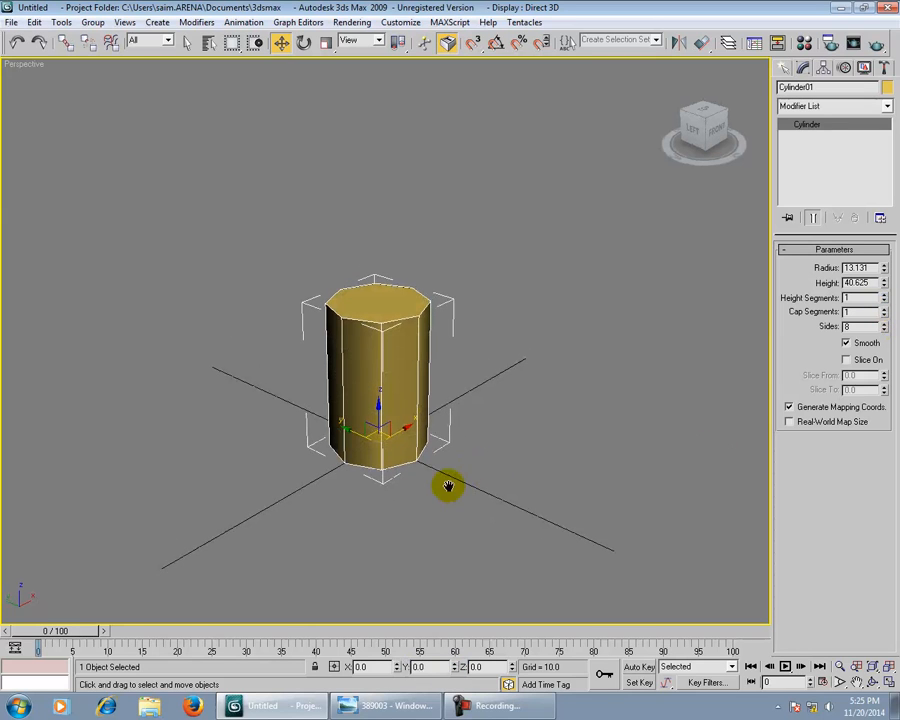
Step: Rotate the cylinder about the X axis with angle snap on so that it lies horizontally along Y
key(e)
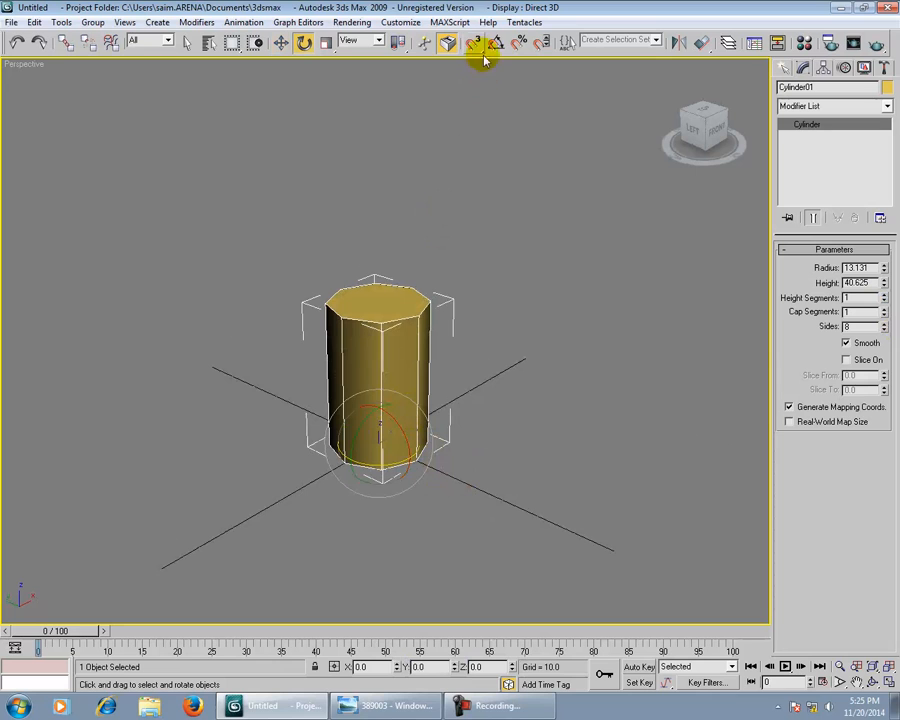
drag(400, 426, 360, 380)
key(w)
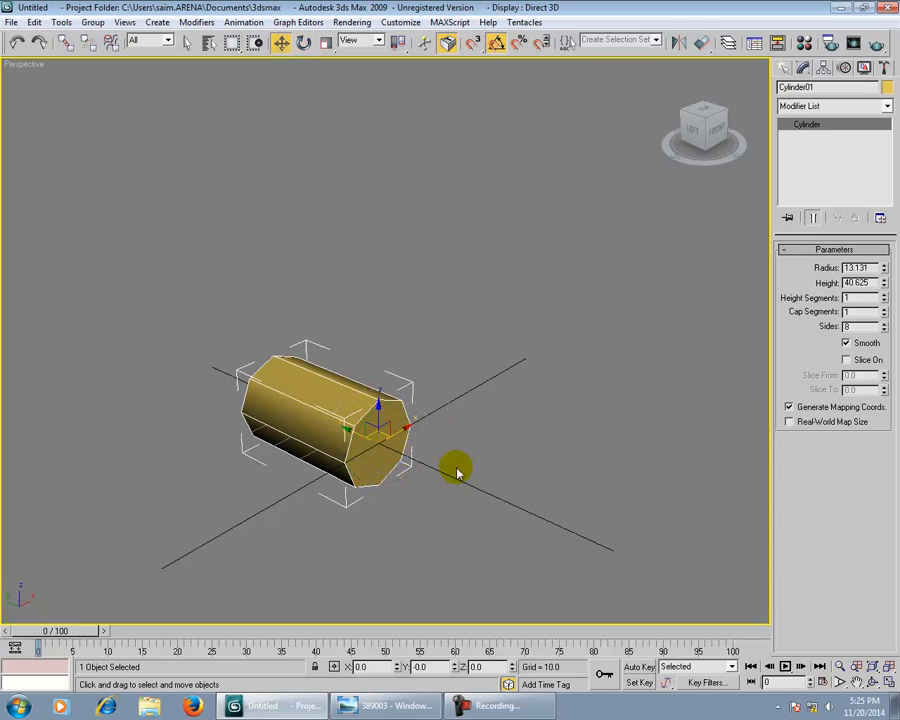
click(450, 450)
click(382, 437)
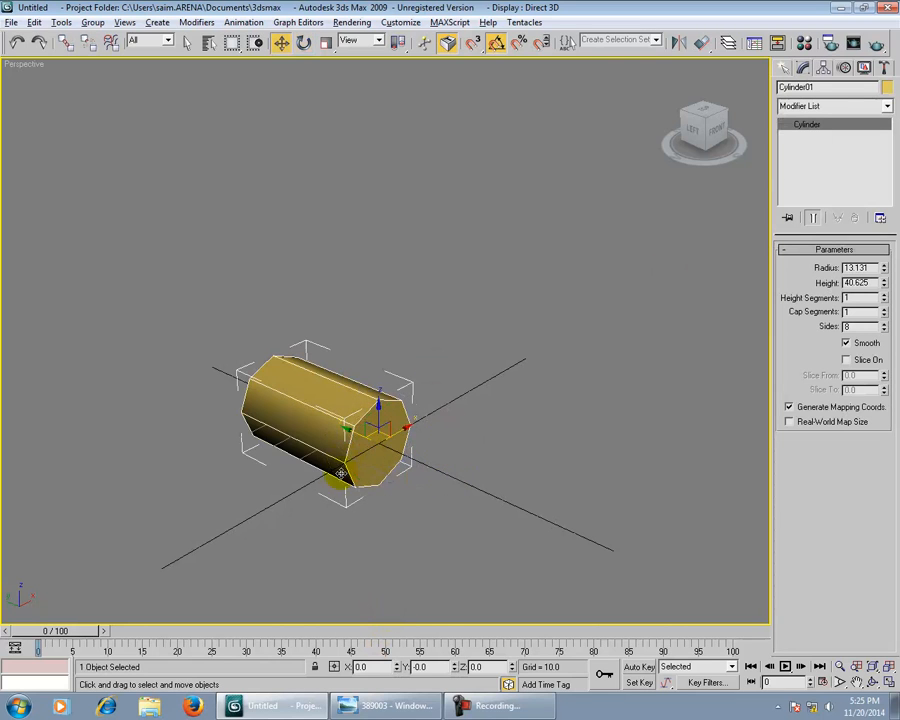
Step: Center the cylinder's pivot to the object
alt+middle_drag(341, 473, 360, 450)
click(821, 69)
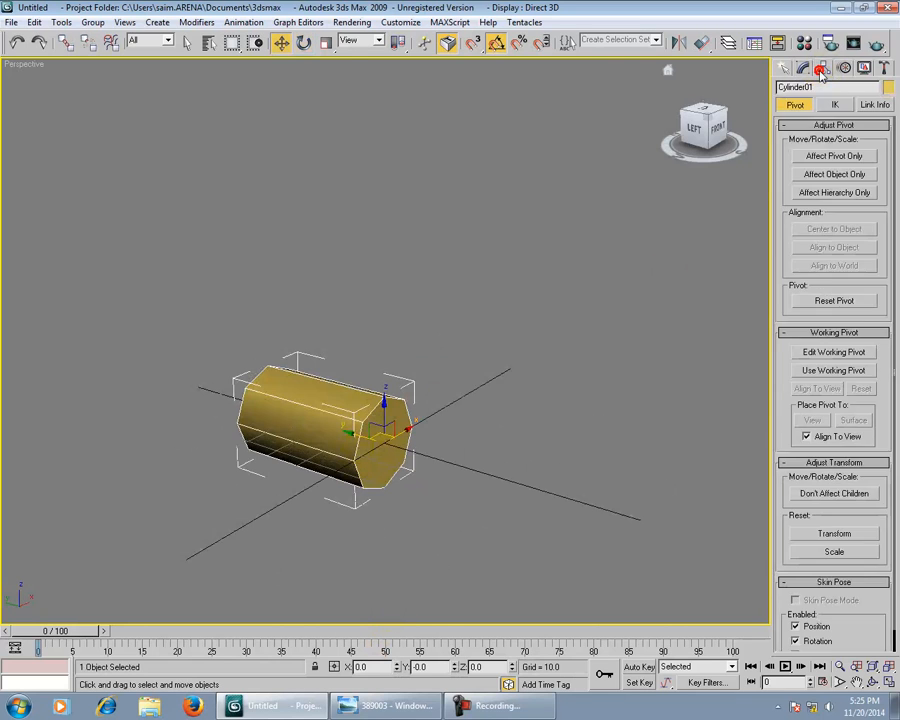
click(825, 156)
click(830, 229)
click(823, 156)
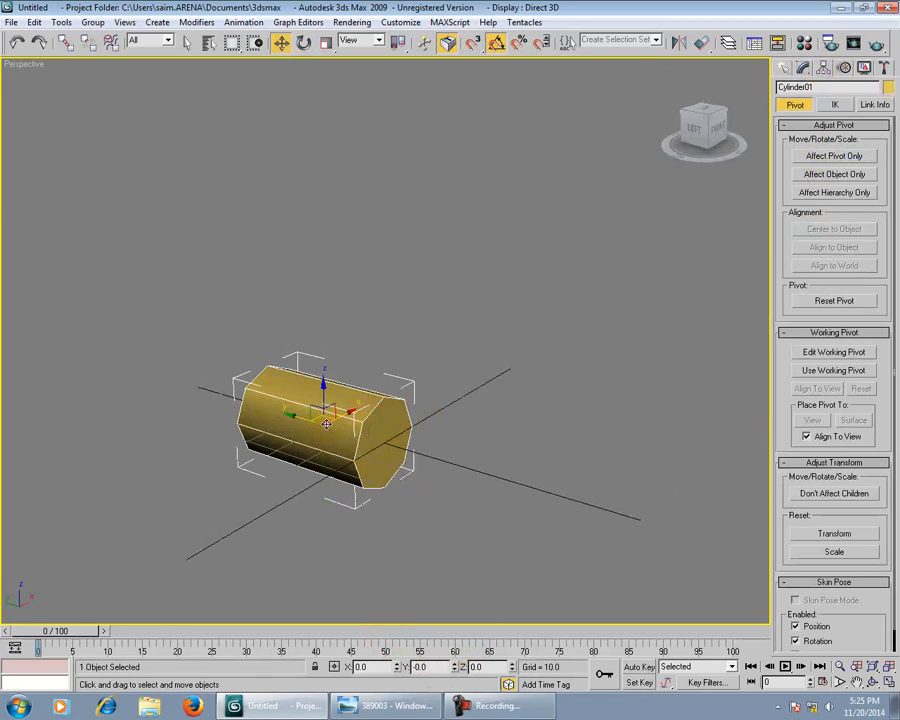
Step: Move the cylinder so its centered pivot sits at X 0, Y 0 on the grid origin
drag(326, 424, 382, 432)
right_click(398, 667)
right_click(453, 667)
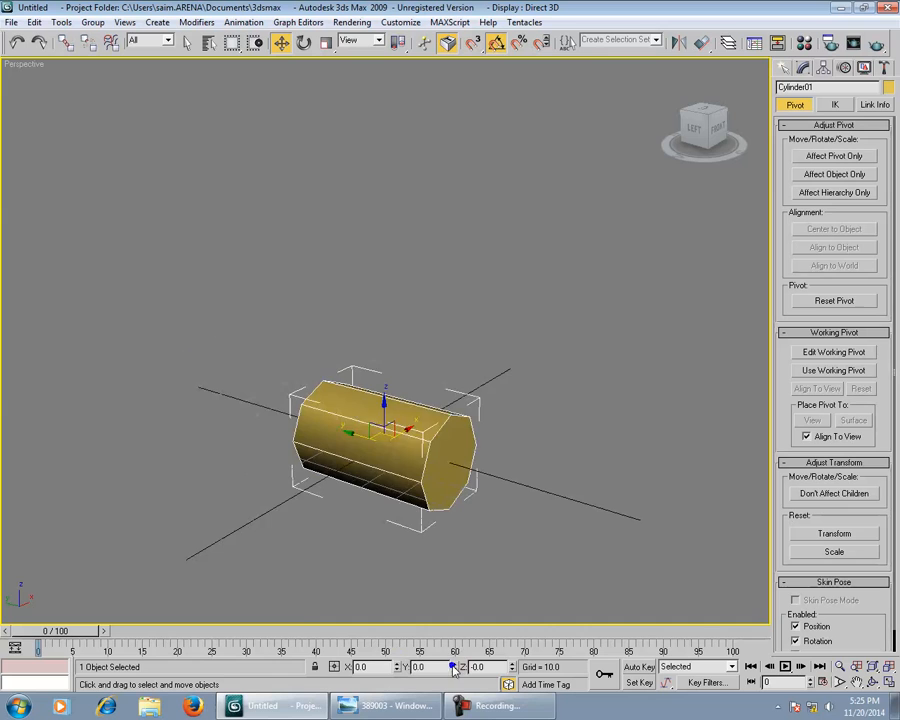
click(490, 539)
click(372, 392)
Step: Raise the cylinder in the Front view to about Z 13.5 so it rests on the ground grid, and return to Perspective
key(alt+w)
right_click(561, 242)
key(alt+w)
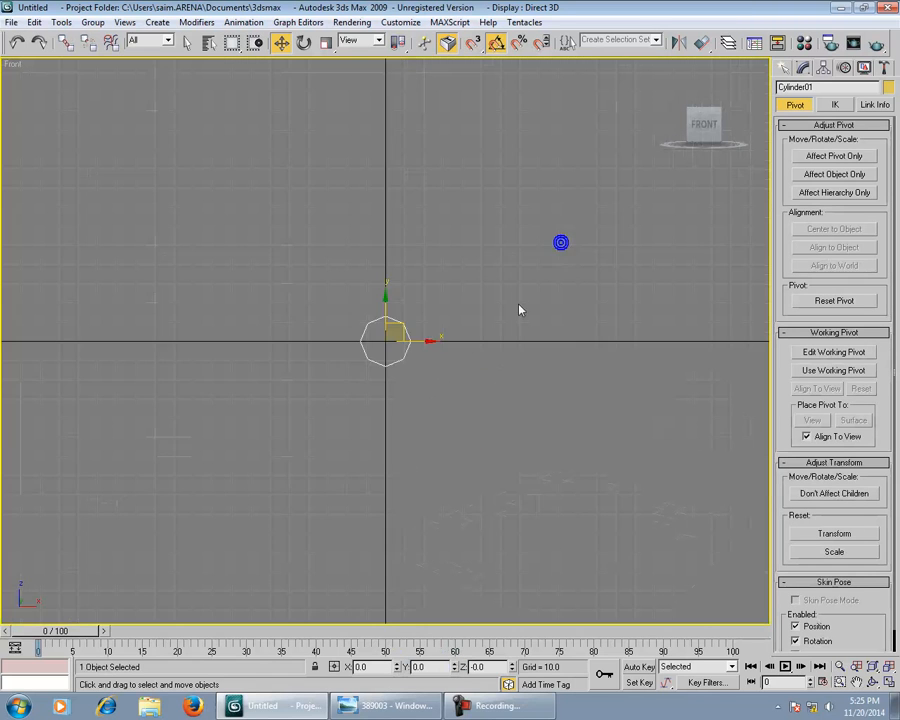
middle_drag(545, 337, 542, 386)
scroll(542, 386, up, 2)
drag(382, 372, 382, 334)
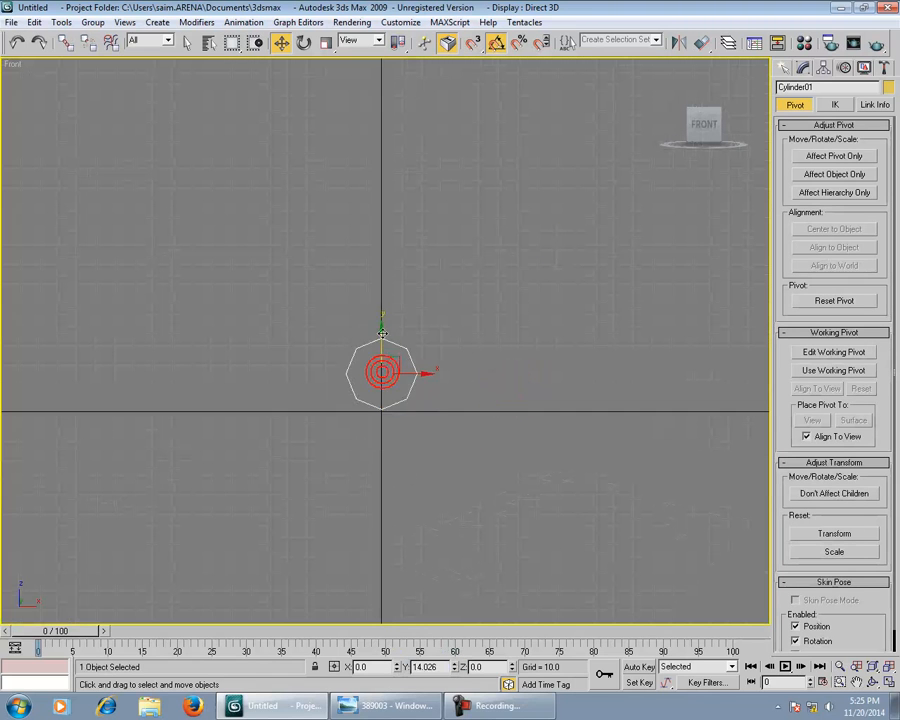
key(alt+w)
right_click(440, 468)
key(alt+w)
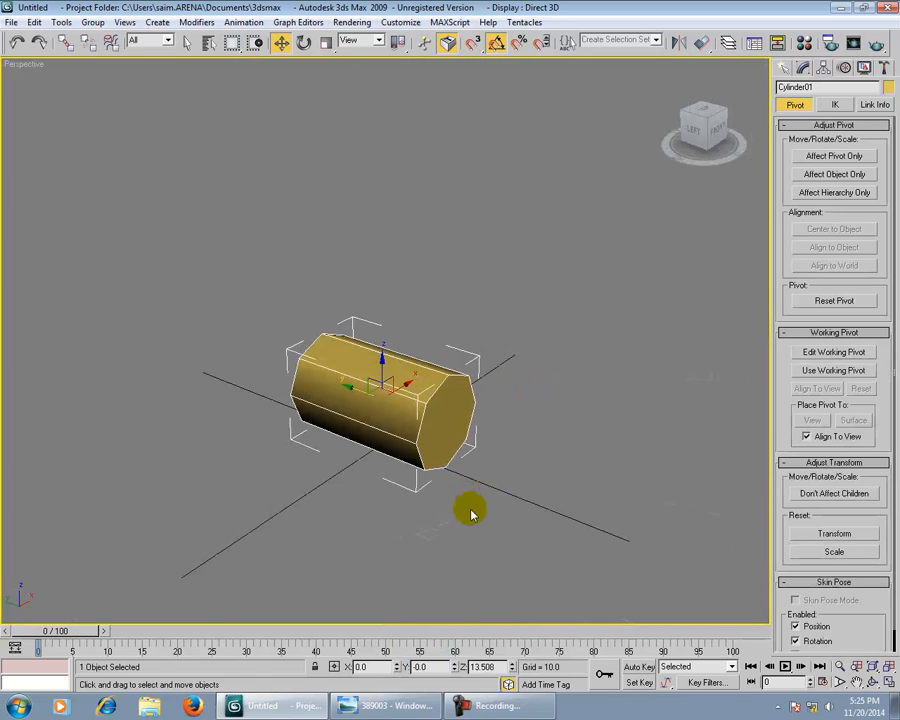
scroll(490, 485, up, 3)
Step: Check the mallet head in the reference photo and convert the cylinder to an Editable Poly in 3ds Max
key(alt+Tab)
key(alt+Tab)
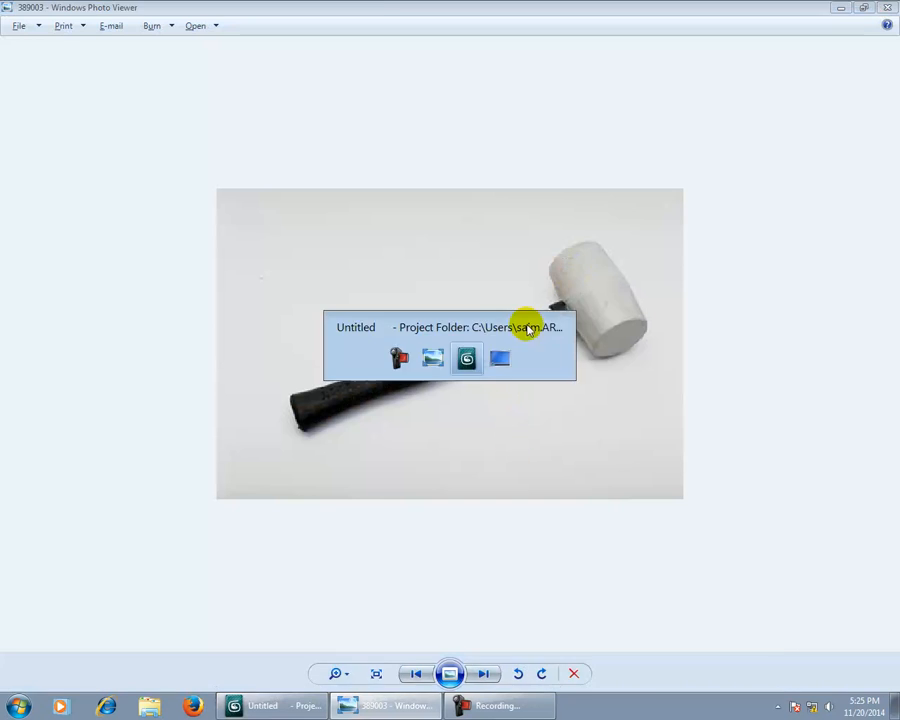
key(alt+Tab)
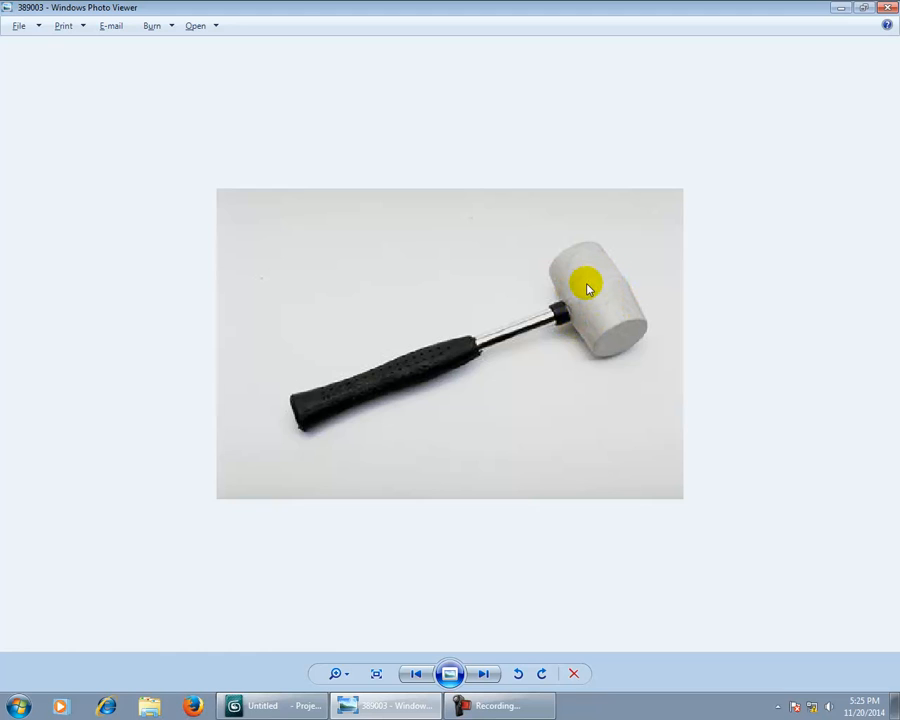
key(alt+Tab)
alt+middle_drag(488, 382, 436, 377)
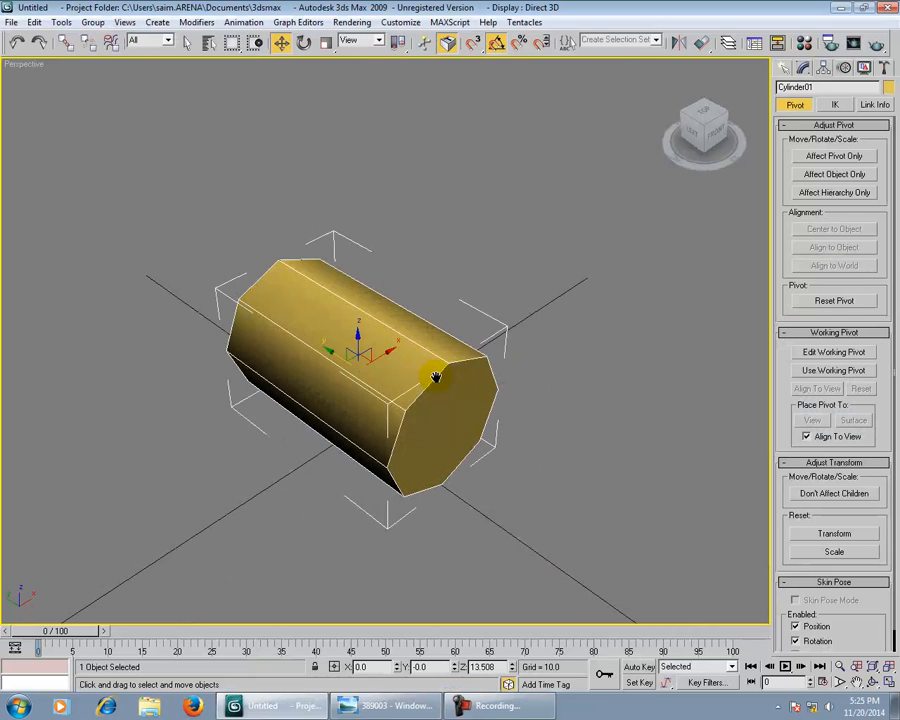
right_click(388, 352)
mouse_move(472, 478)
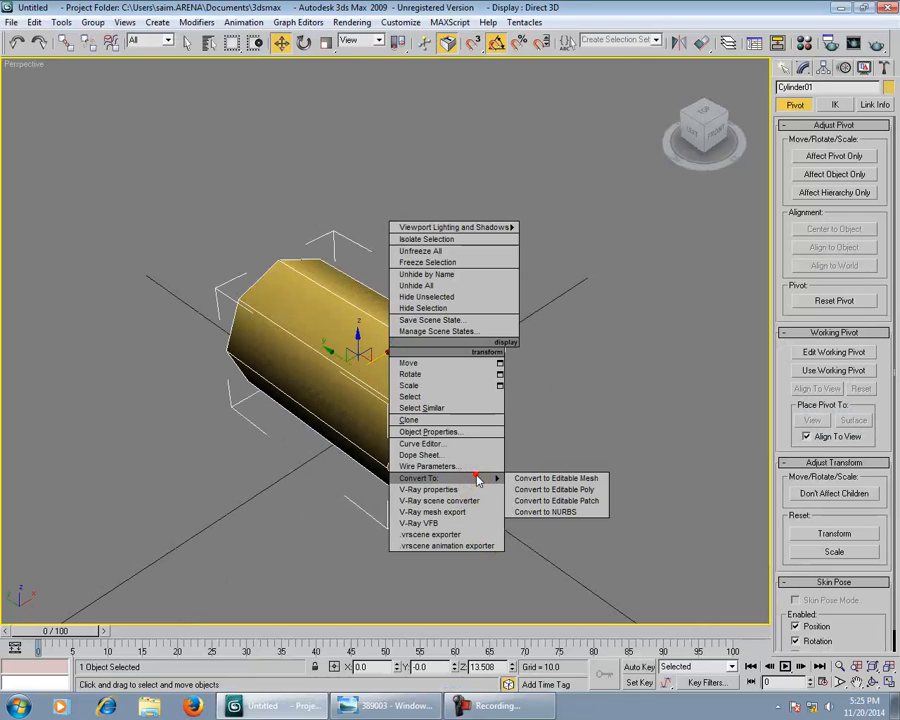
click(541, 489)
Step: Select the ring of all lengthwise edges and connect them with a single edge loop around the cylinder's middle
click(785, 124)
click(800, 146)
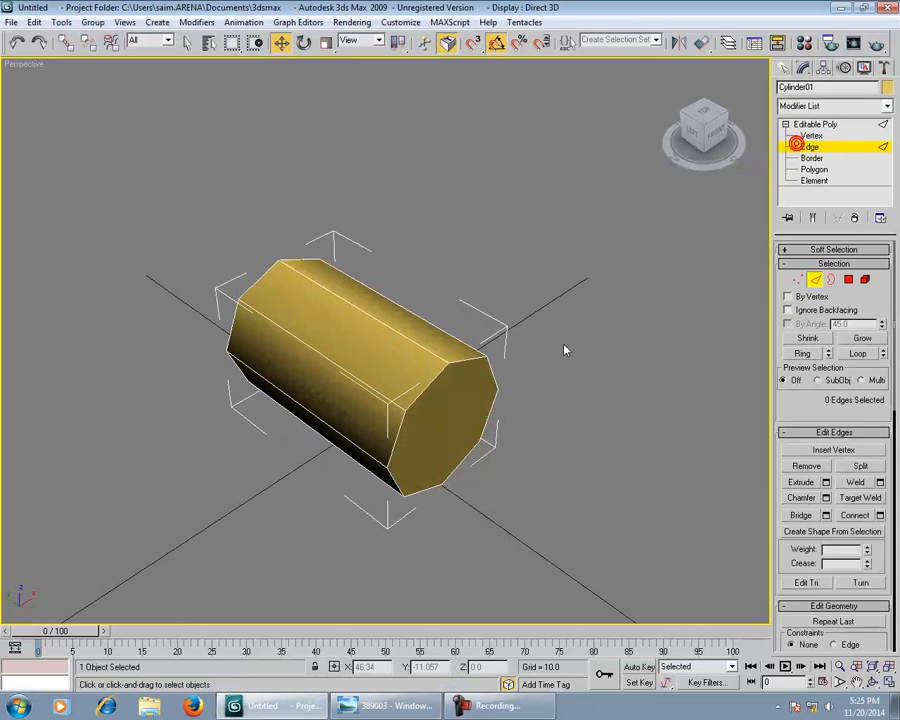
click(362, 378)
alt+middle_drag(362, 378, 520, 380)
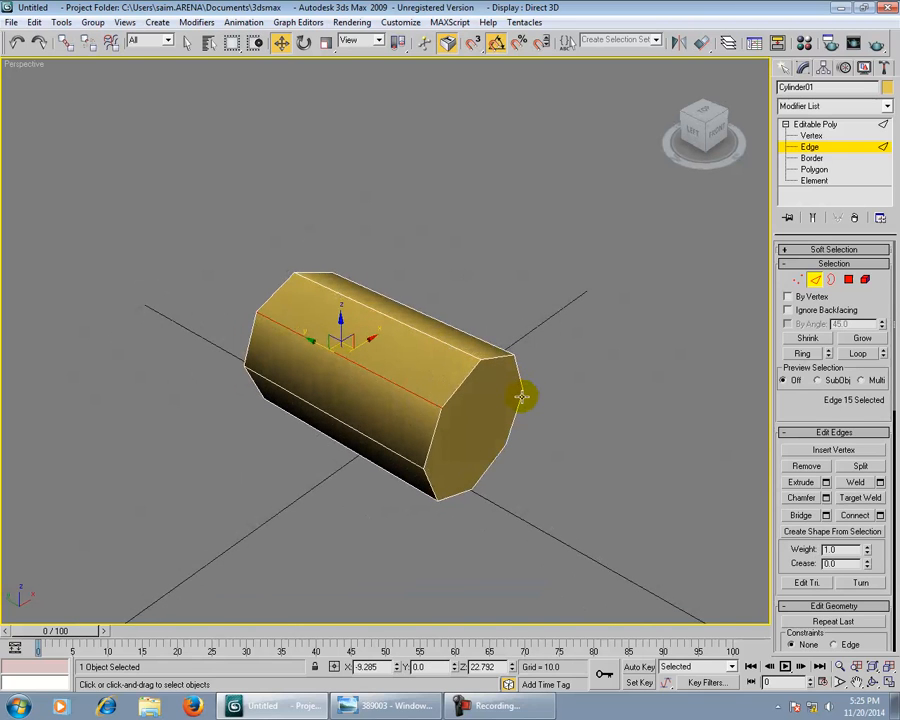
key(alt+r)
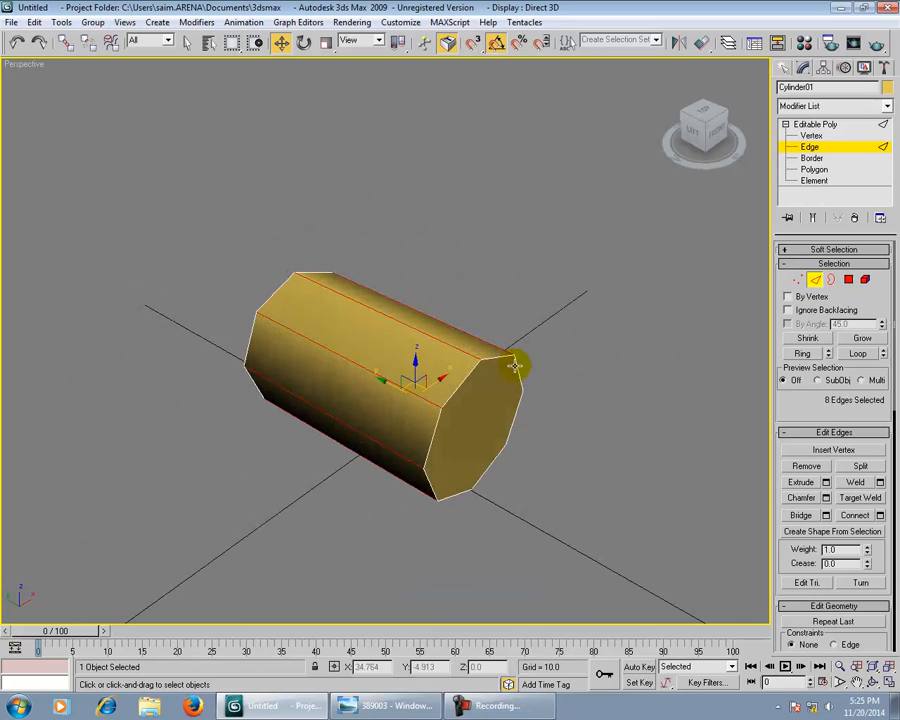
click(496, 42)
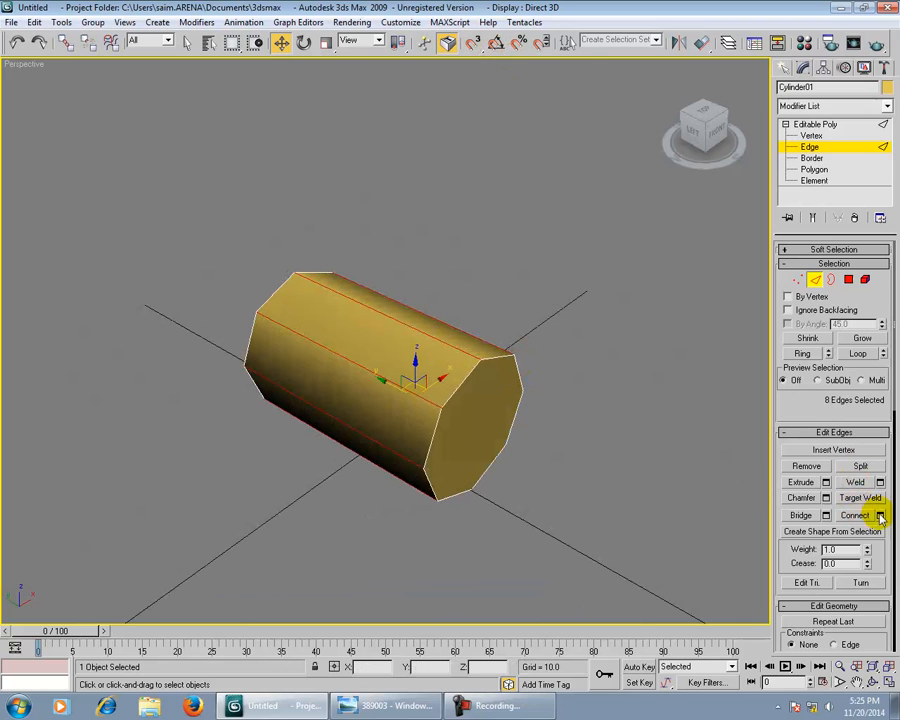
click(879, 515)
click(438, 390)
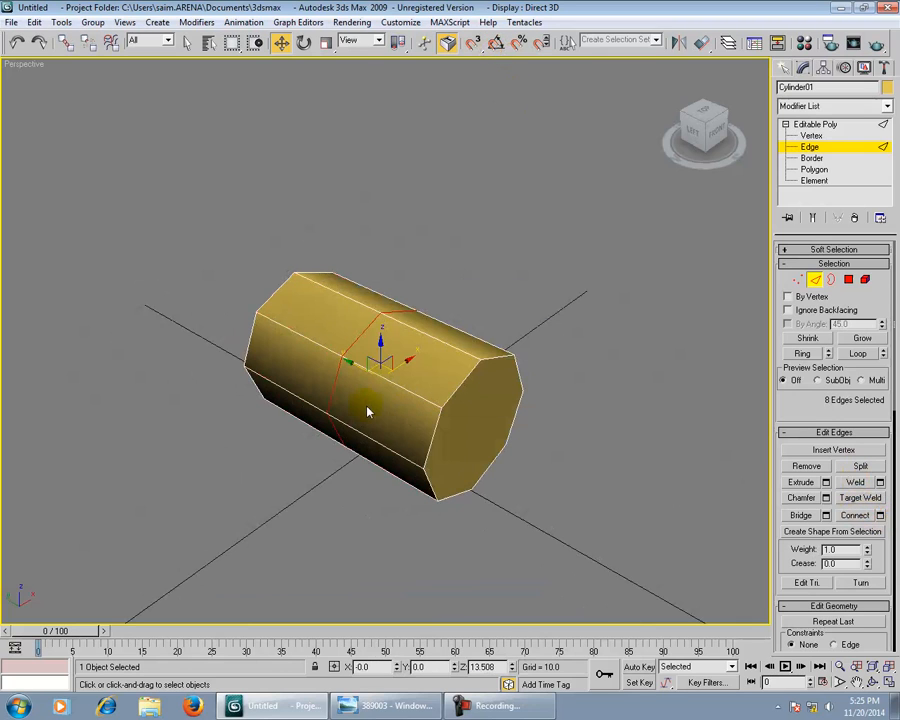
Step: Scale the middle edge loop outward to give the mallet head a slight barrel bulge
key(r)
mouse_move(378, 368)
mouse_down()
mouse_move(390, 388)
mouse_move(372, 340)
mouse_move(374, 364)
mouse_up()
key(w)
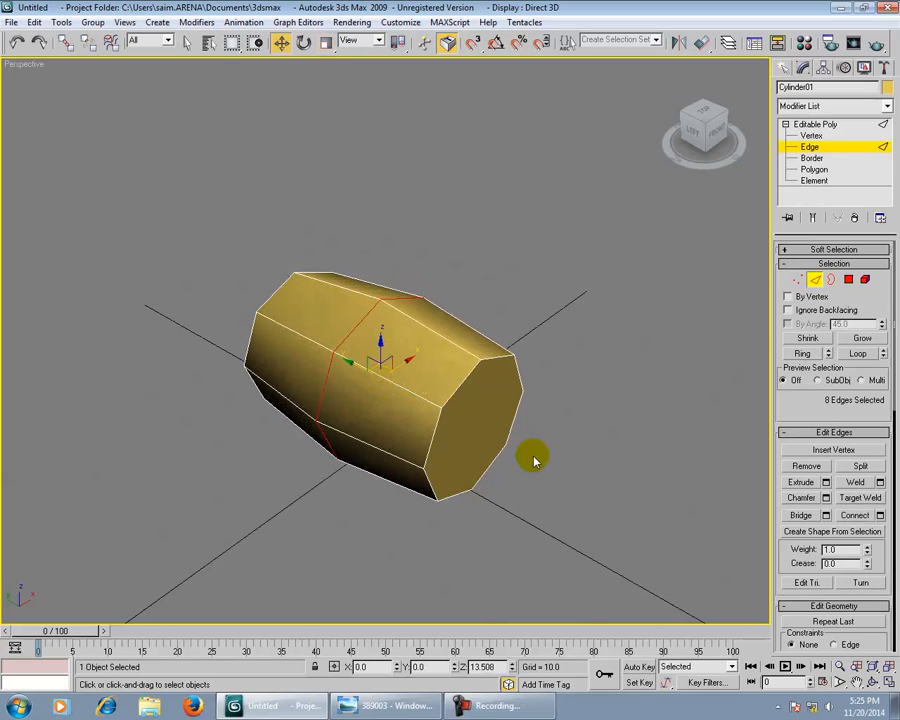
click(810, 169)
click(440, 444)
alt+middle_drag(440, 444, 556, 442)
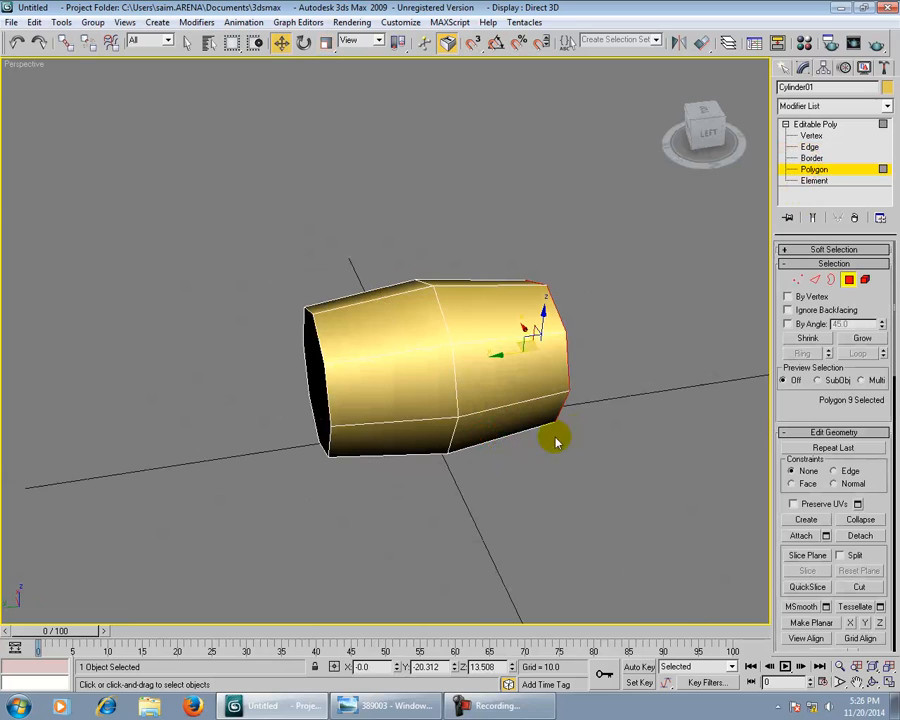
ctrl+click(319, 392)
alt+middle_drag(336, 392, 376, 442)
key(e)
key(r)
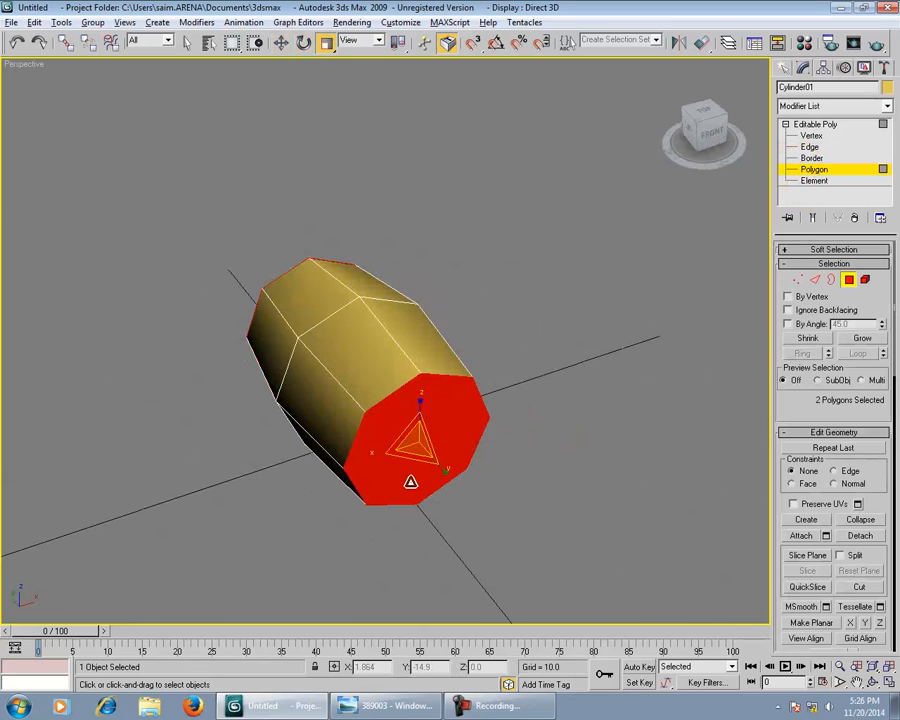
alt+middle_drag(410, 482, 522, 498)
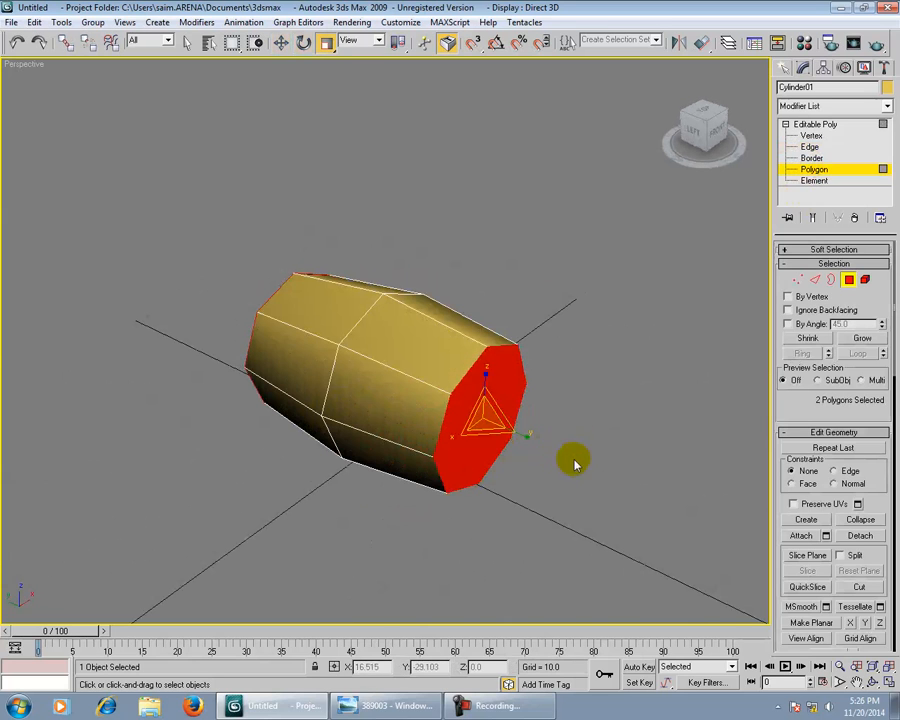
Step: Select the vertices at both ends of the mallet head in the Top view and scale them along Y to about 138%
key(alt+w)
right_click(323, 275)
key(alt+w)
scroll(330, 440, up, 3)
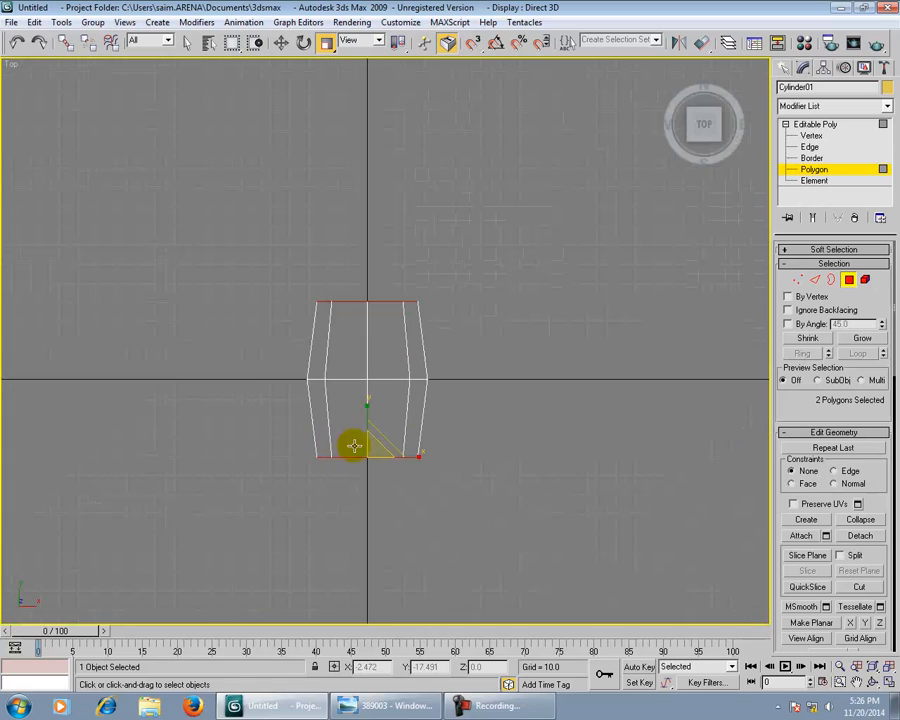
key(w)
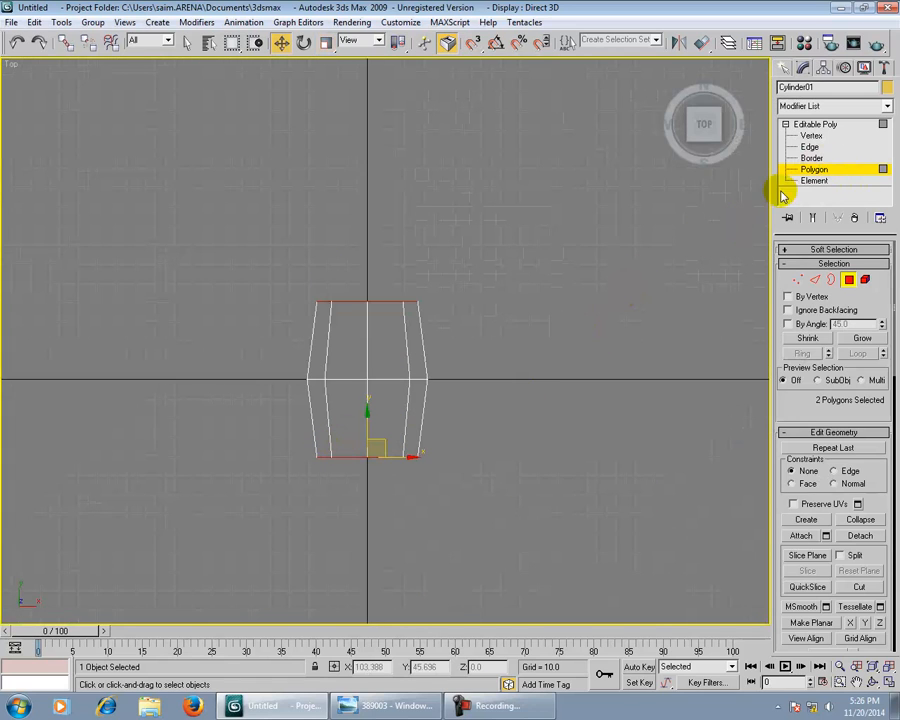
click(806, 135)
drag(463, 276, 280, 335)
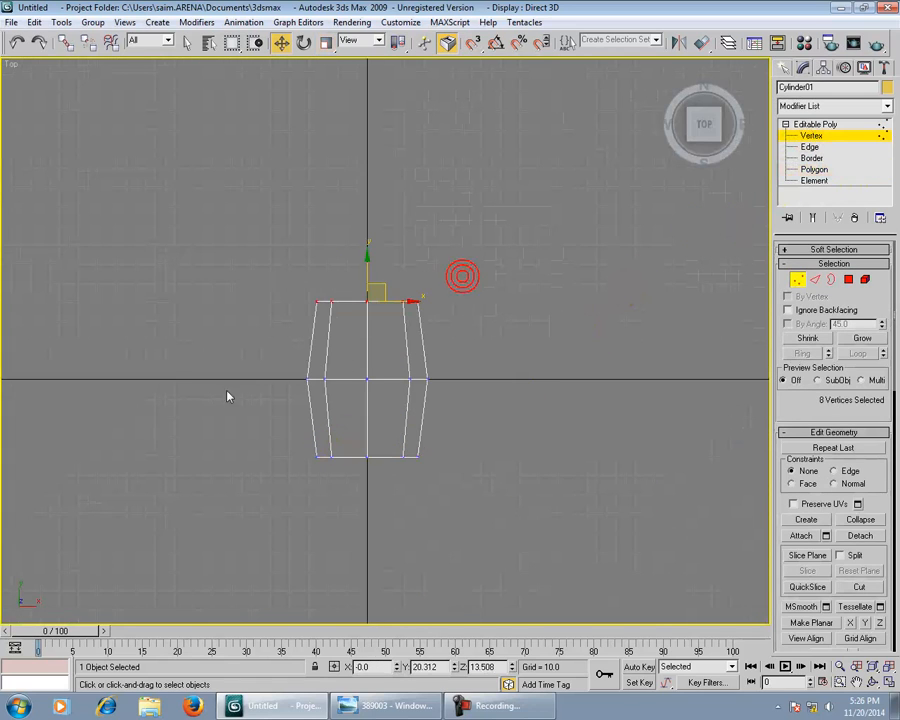
ctrl+drag(299, 446, 556, 507)
key(alt+w)
right_click(526, 500)
key(alt+w)
key(r)
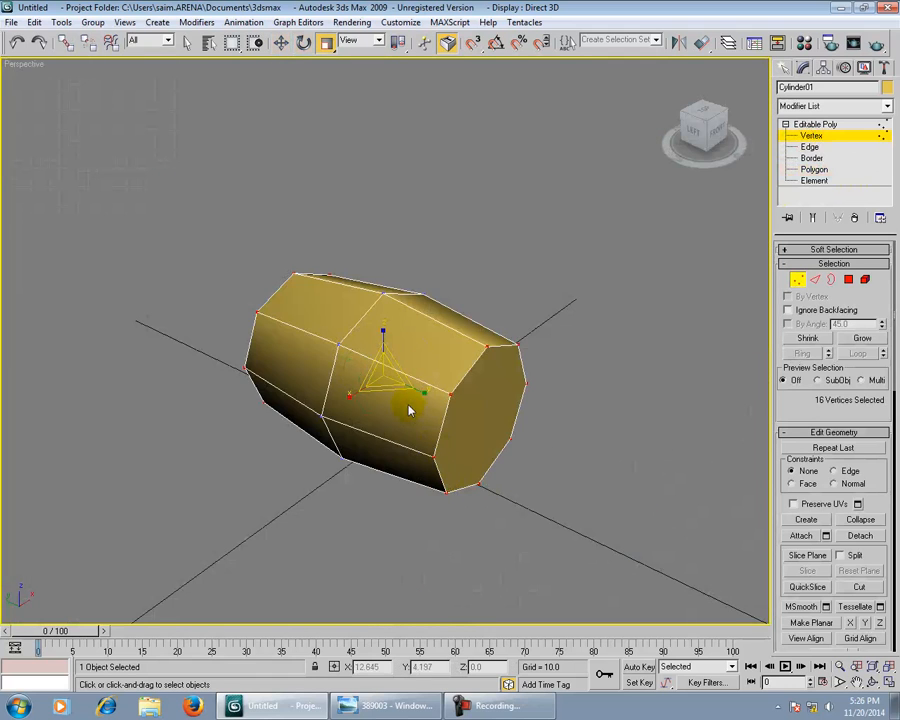
drag(420, 392, 432, 407)
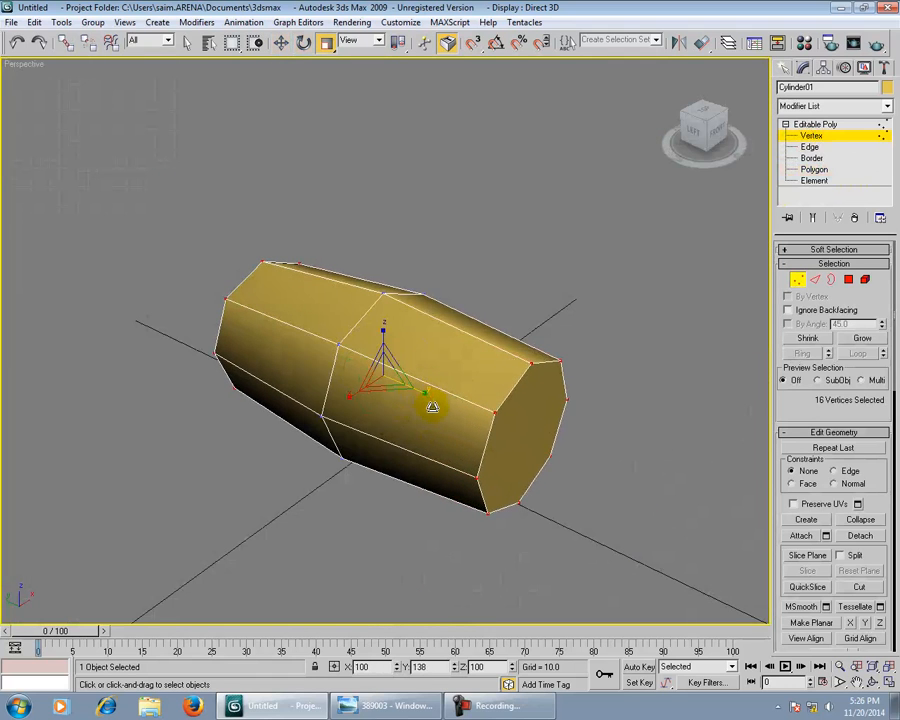
Step: Select the vertices of the middle loop and scale them uniformly to about 110% to strengthen the barrel bulge
alt+middle_drag(432, 407, 390, 247)
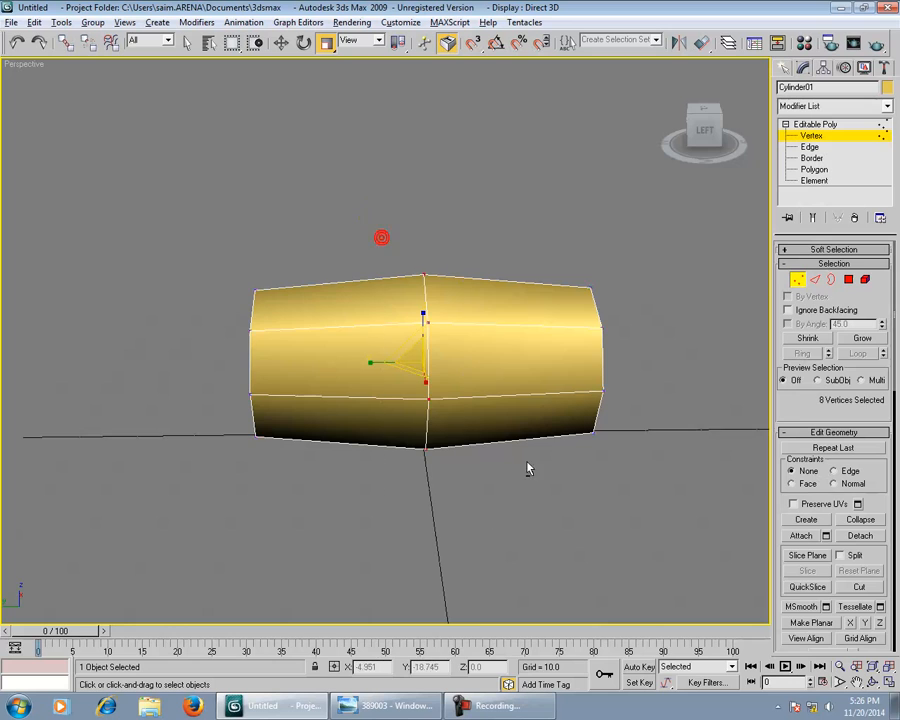
alt+middle_drag(528, 469, 383, 391)
drag(381, 387, 379, 381)
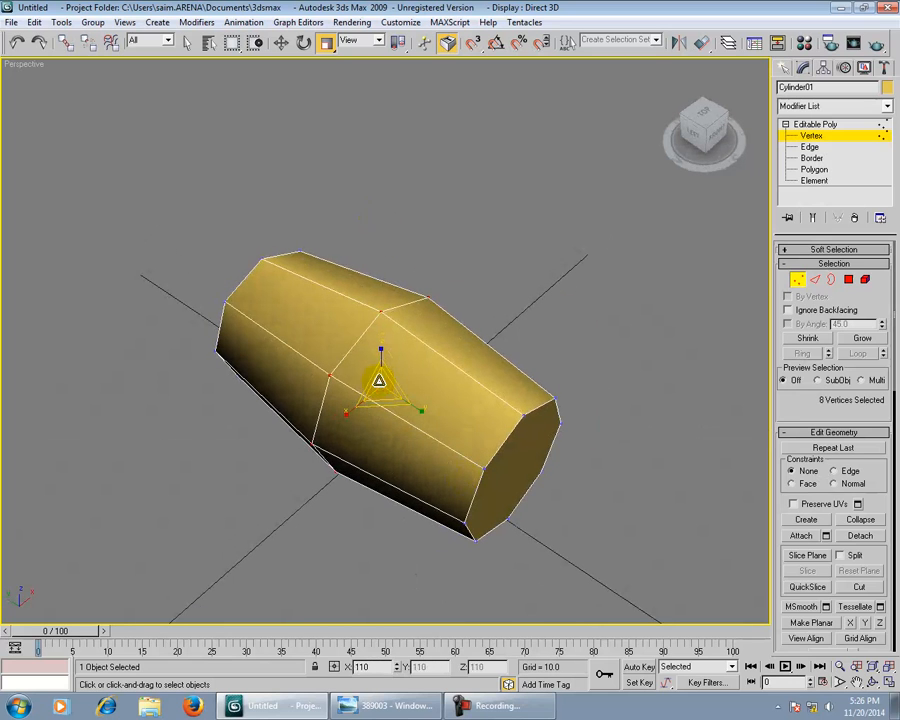
mouse_move(476, 446)
middle_down()
mouse_move(504, 412)
mouse_move(478, 434)
middle_up()
scroll(504, 412, down, 2)
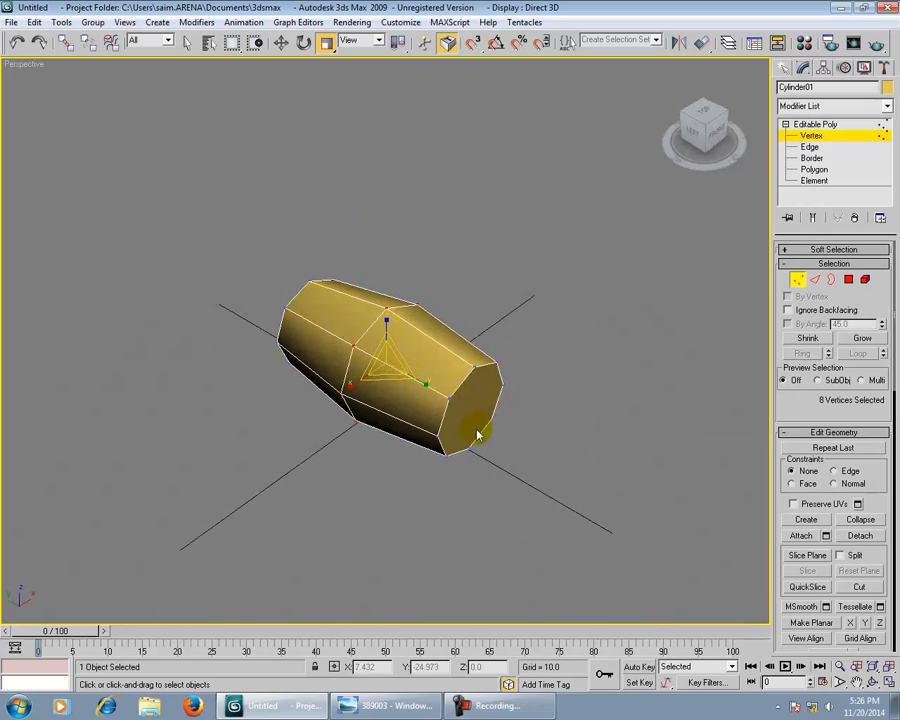
Step: Compare the head with the reference photo, preview it in 3ds Max with NURMS subdivision and switch the smoothing back off
key(alt+Tab)
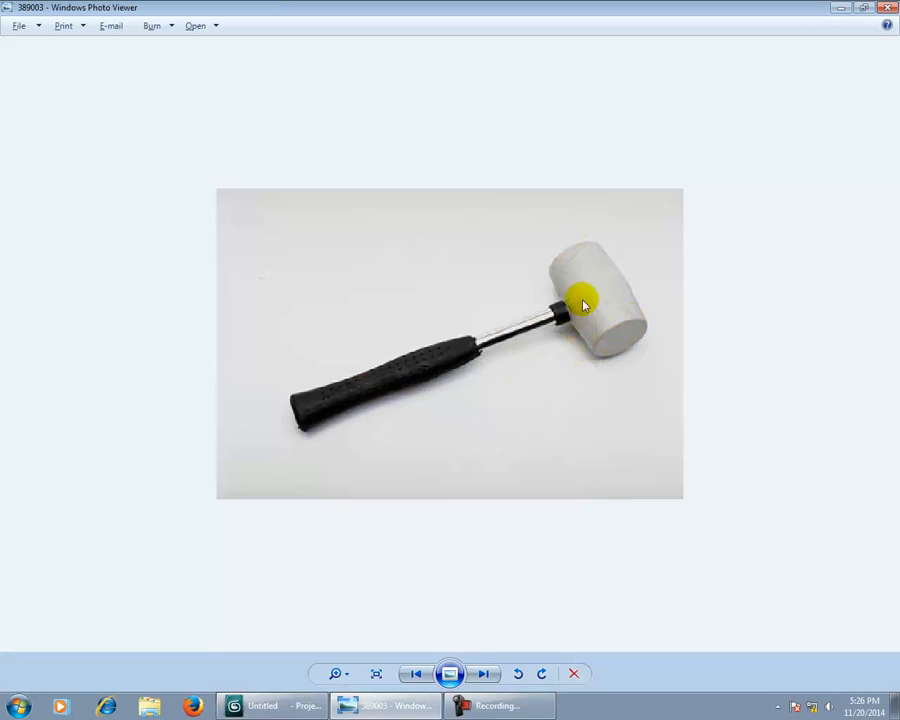
key(alt+Tab)
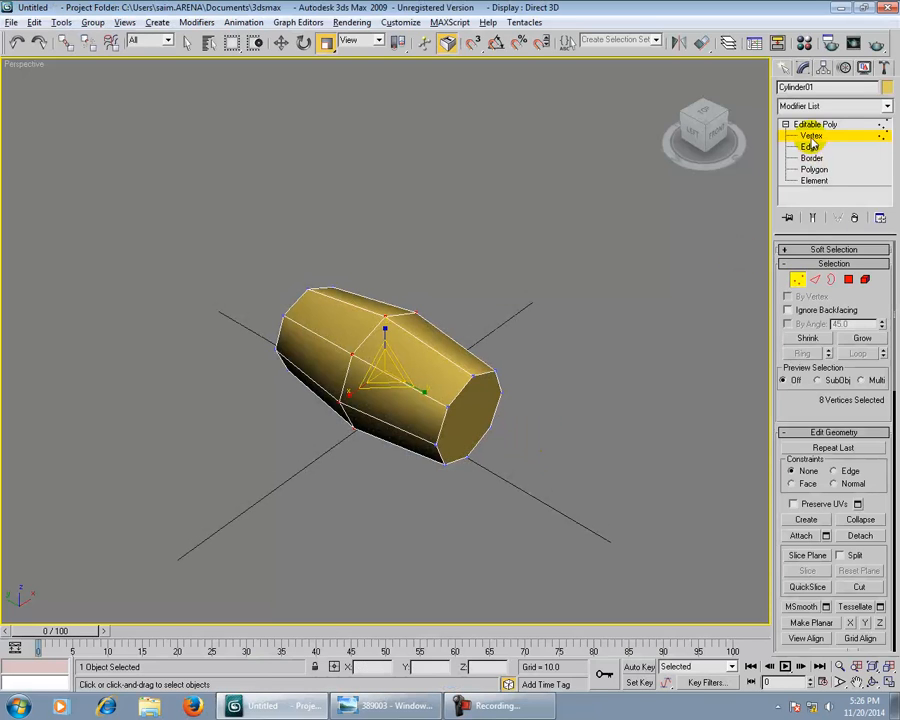
click(811, 136)
right_click(815, 301)
click(769, 410)
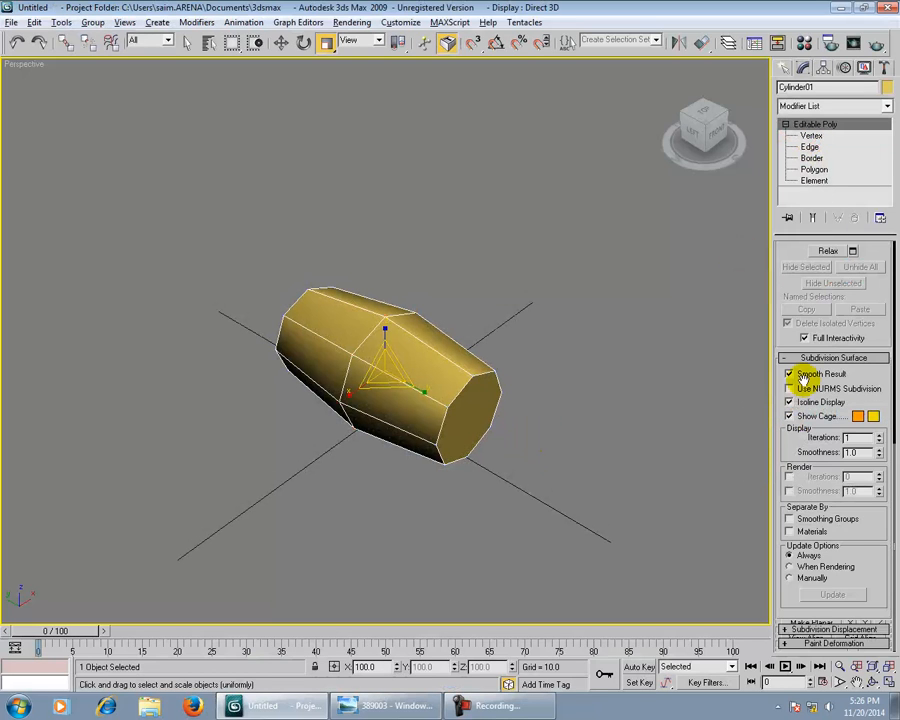
click(801, 391)
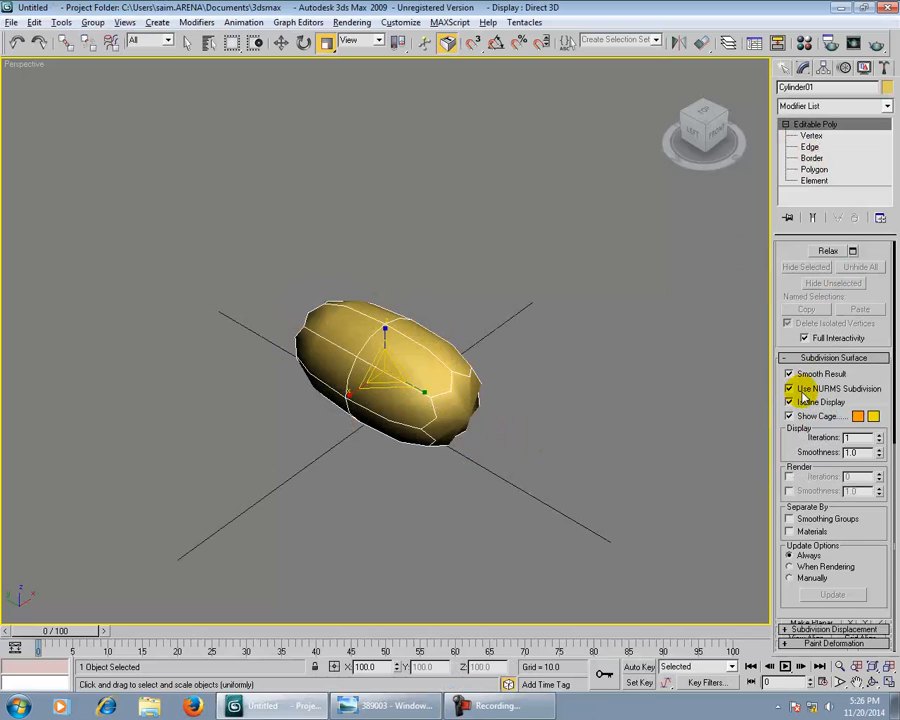
click(797, 389)
Step: Select the flat polygons at both ends of the mallet head and inset them to leave a narrow rim
alt+middle_drag(698, 474, 624, 425)
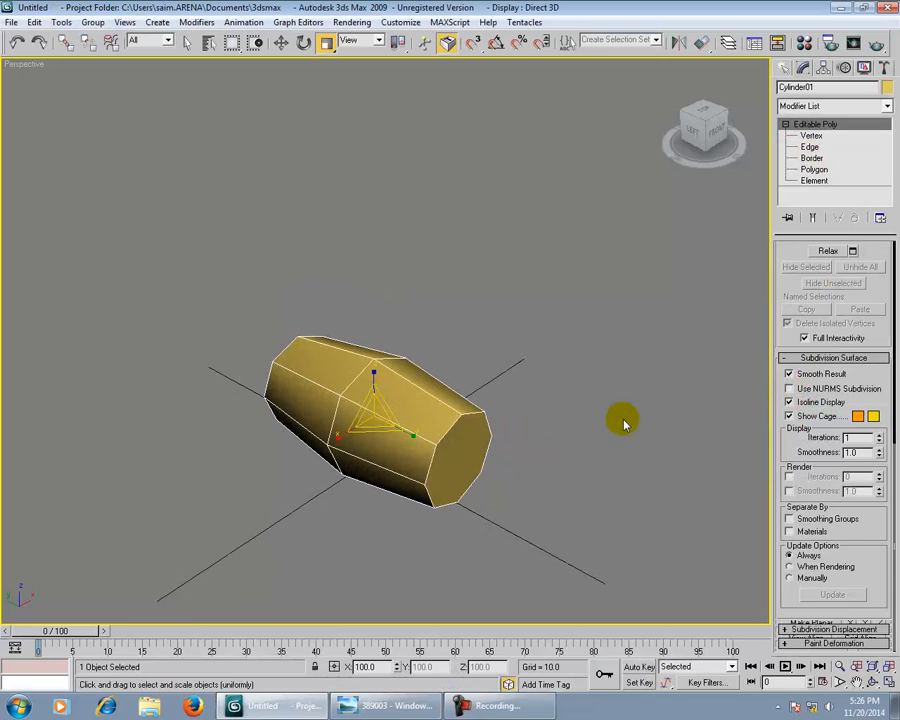
click(814, 169)
alt+middle_drag(454, 484, 249, 506)
scroll(860, 460, down, 5)
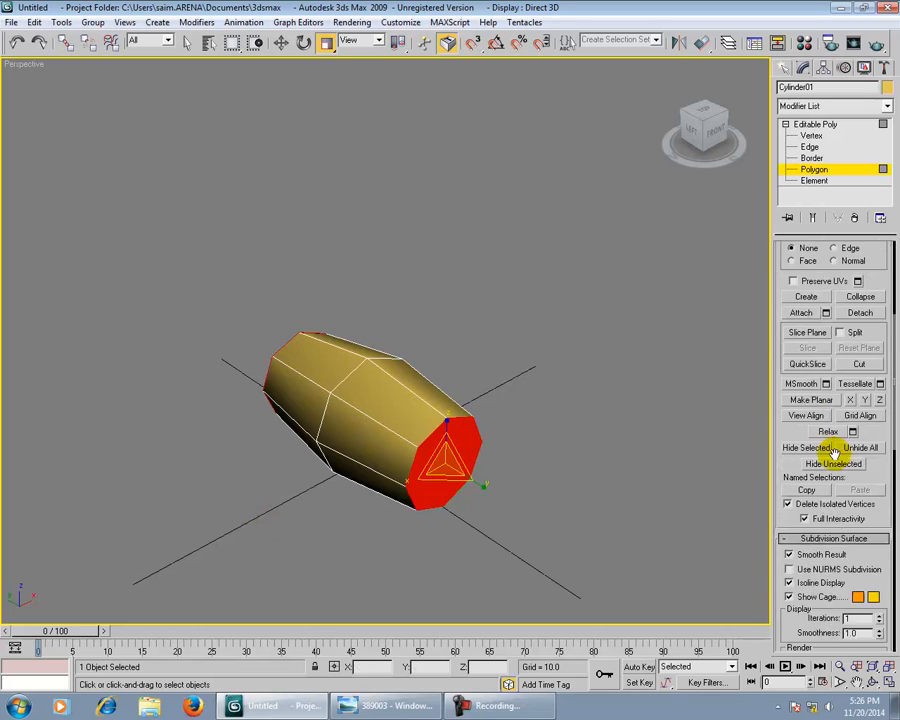
scroll(854, 476, down, 8)
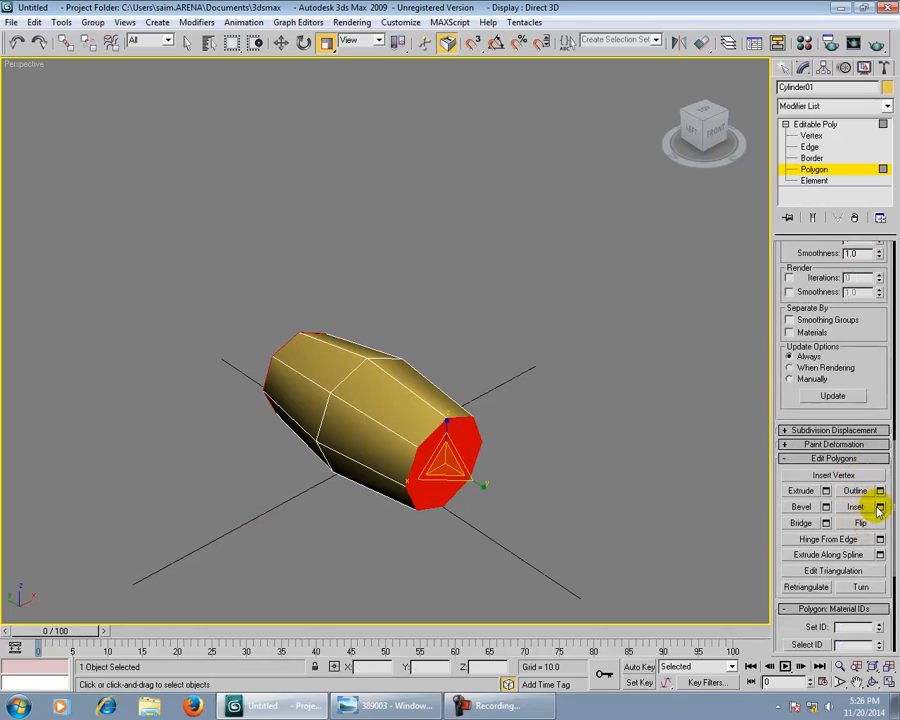
click(880, 507)
drag(514, 332, 449, 247)
click(456, 370)
Step: Select the inner vertices of both inset end caps and scale them apart along Y so the caps protrude slightly
middle_drag(538, 461, 527, 435)
scroll(542, 425, up, 2)
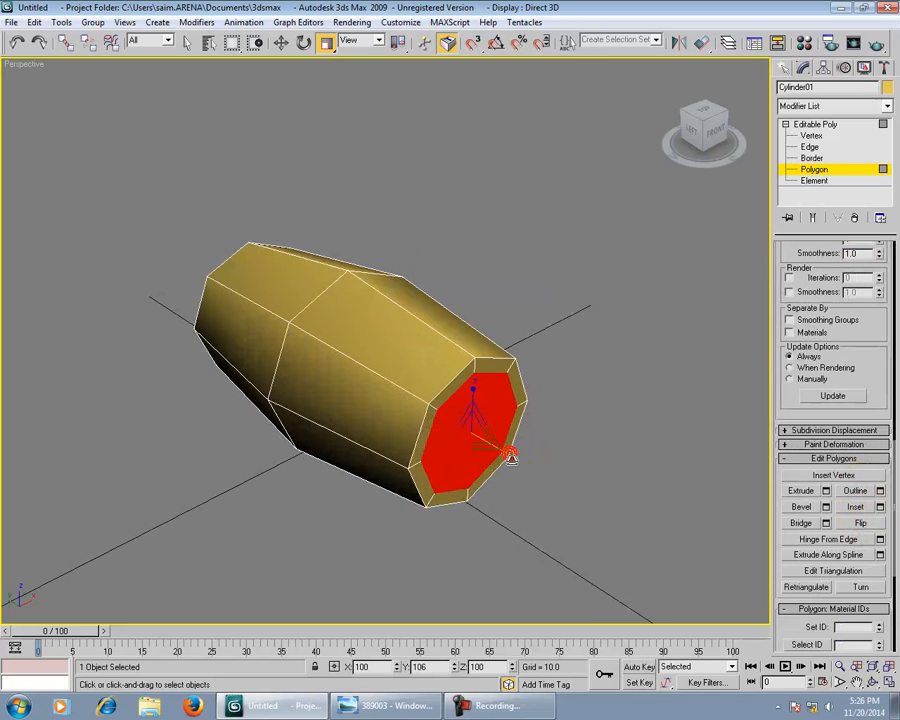
key(w)
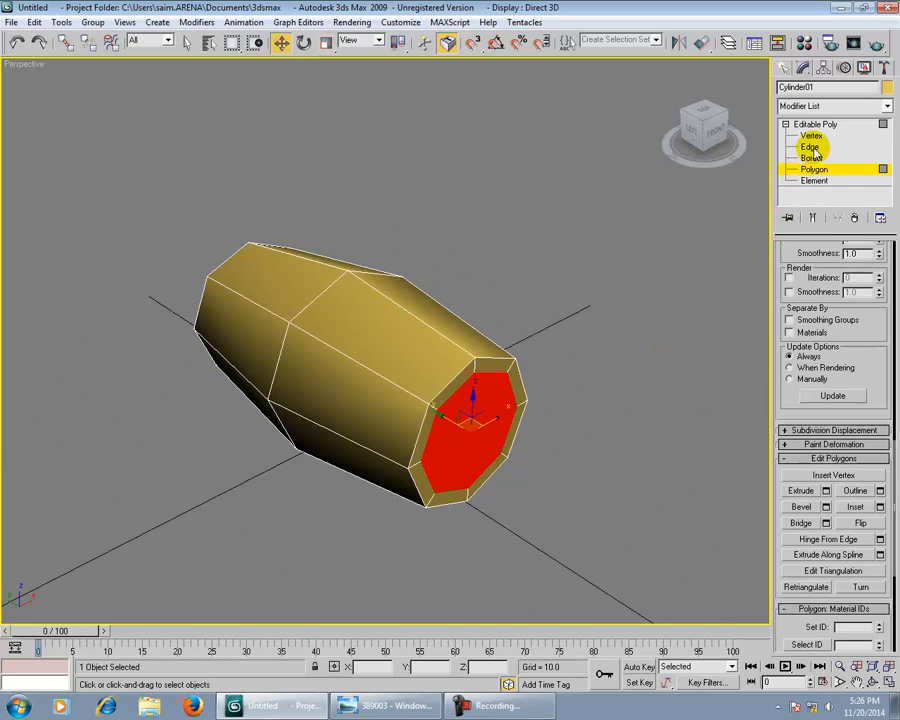
scroll(817, 268, up, 10)
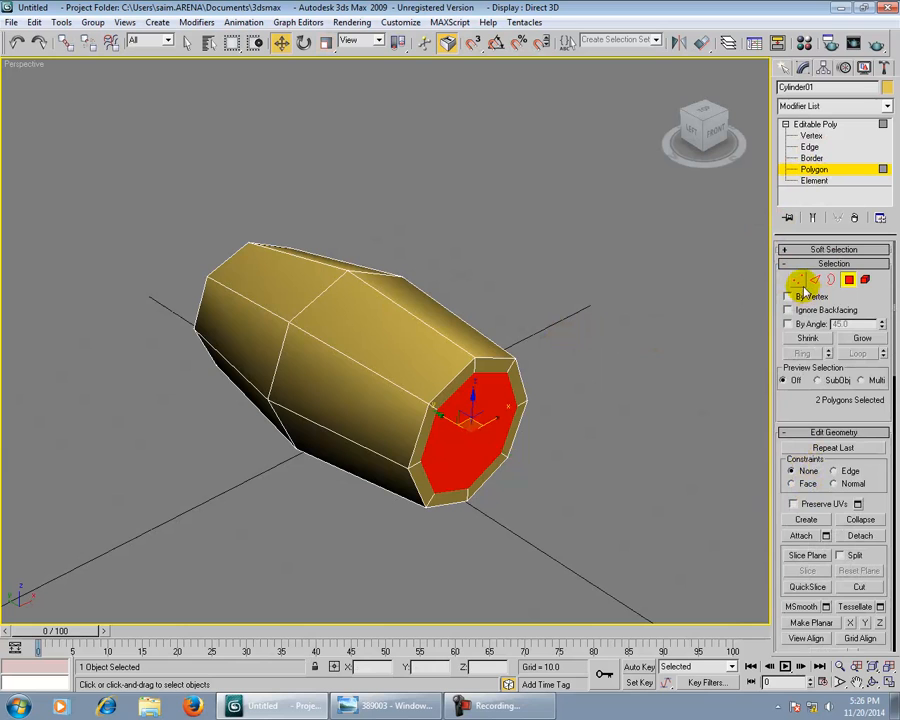
click(802, 284)
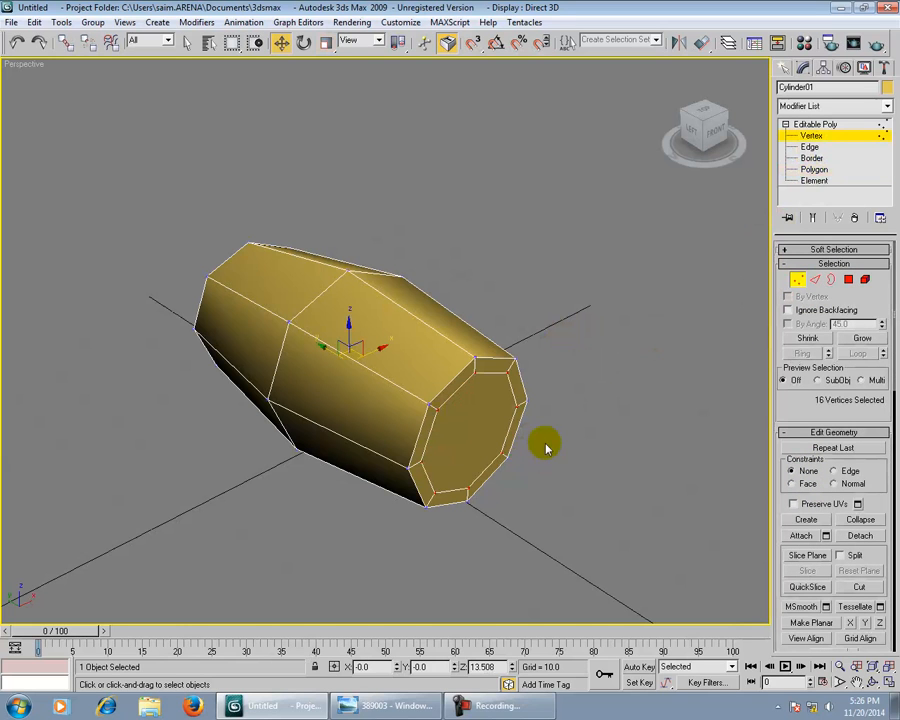
mouse_move(450, 472)
alt+middle_down()
mouse_move(607, 448)
mouse_move(460, 465)
alt+middle_up()
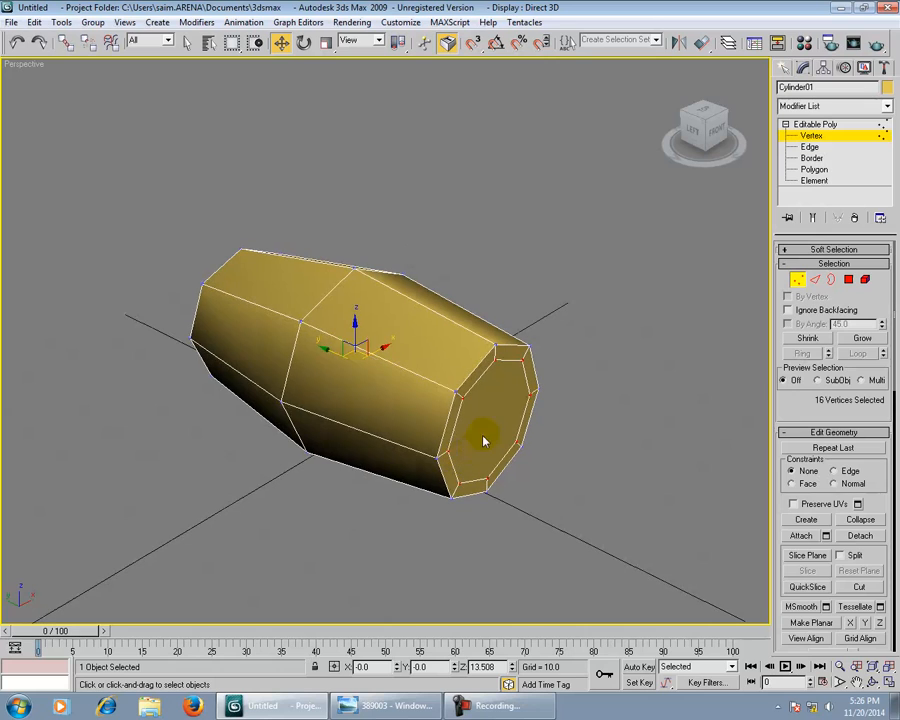
key(r)
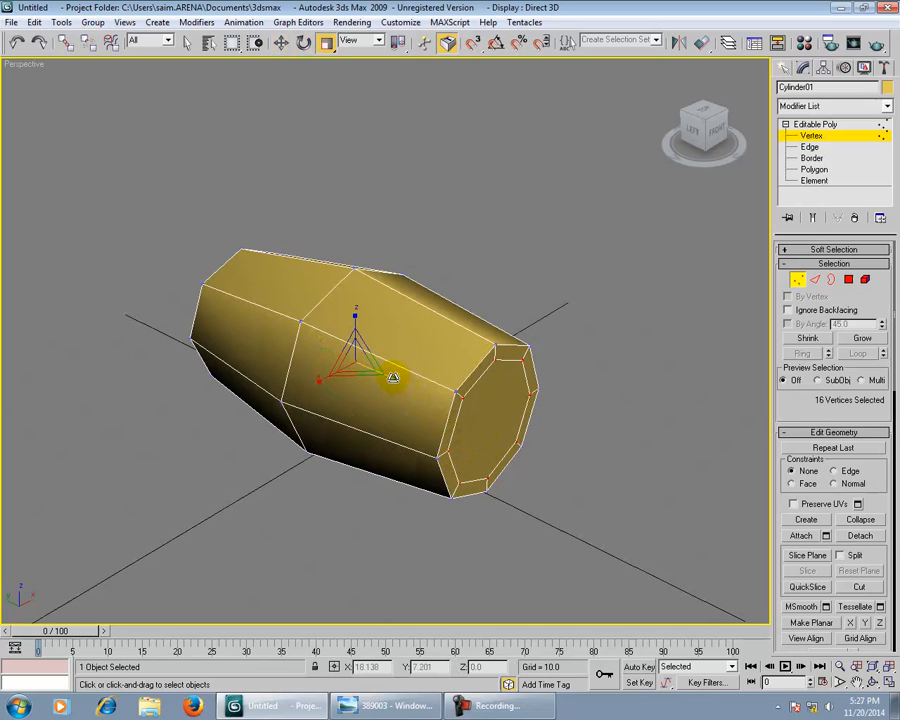
drag(393, 379, 394, 380)
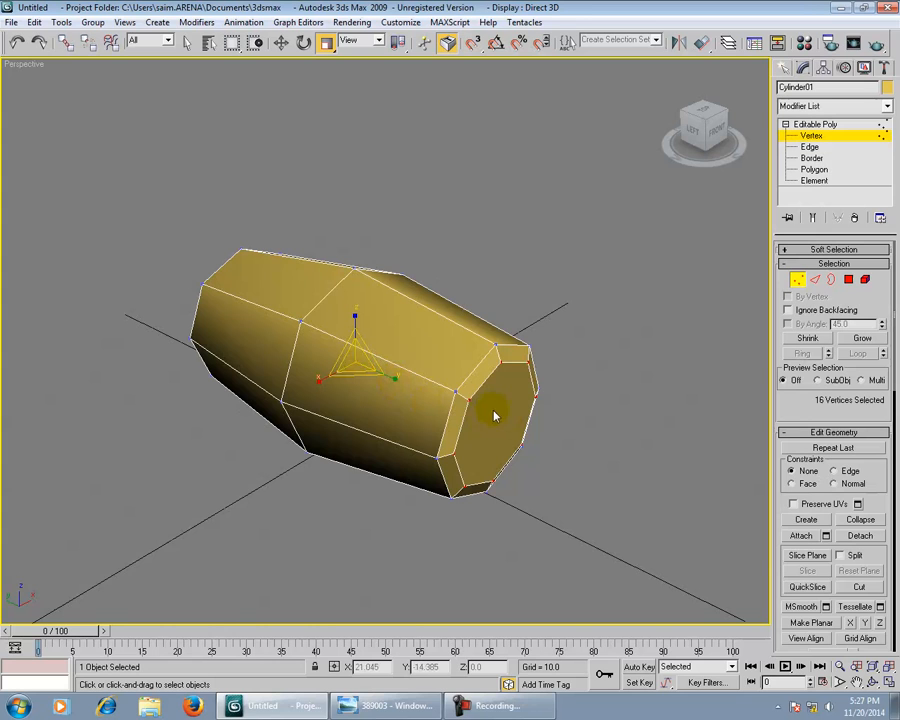
Step: Connect two opposite inner vertices of the front end cap with an edge running across its middle
click(565, 448)
alt+middle_drag(565, 446, 506, 426)
scroll(520, 450, up, 4)
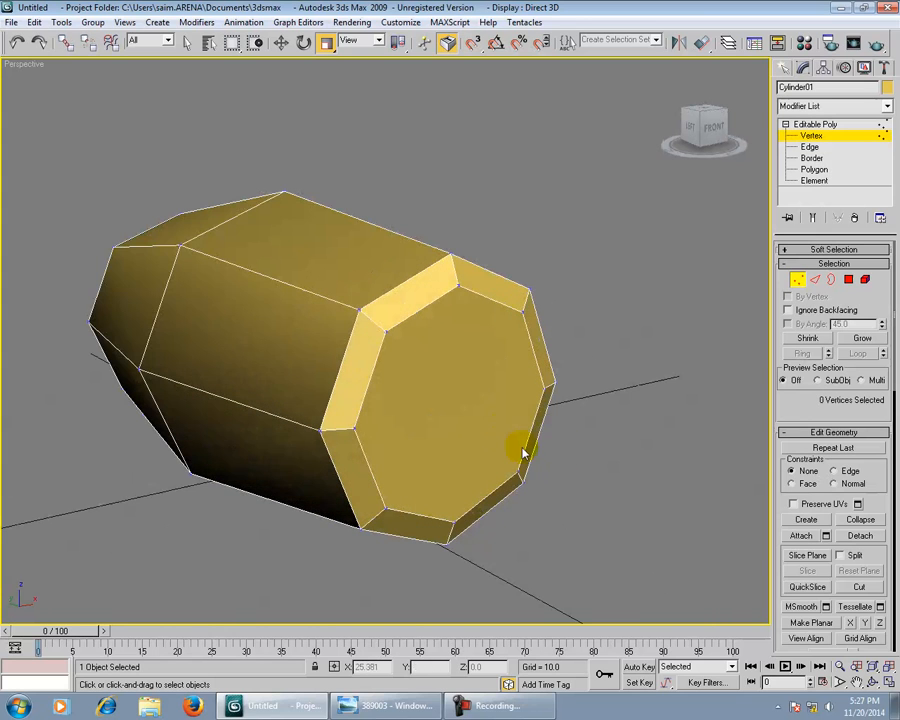
click(352, 428)
ctrl+click(540, 390)
scroll(820, 472, down, 8)
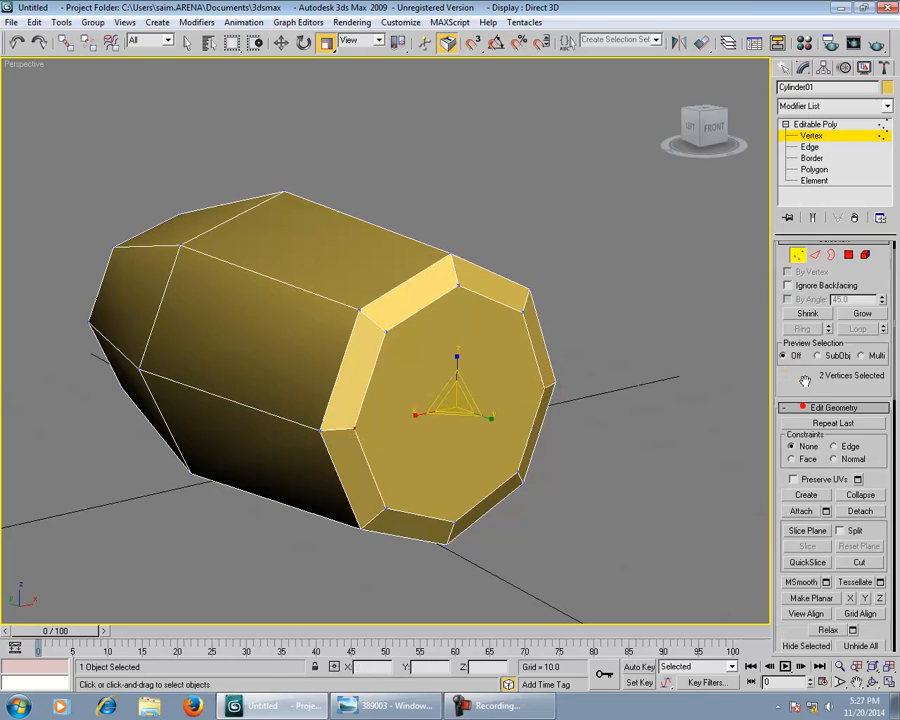
scroll(806, 474, down, 6)
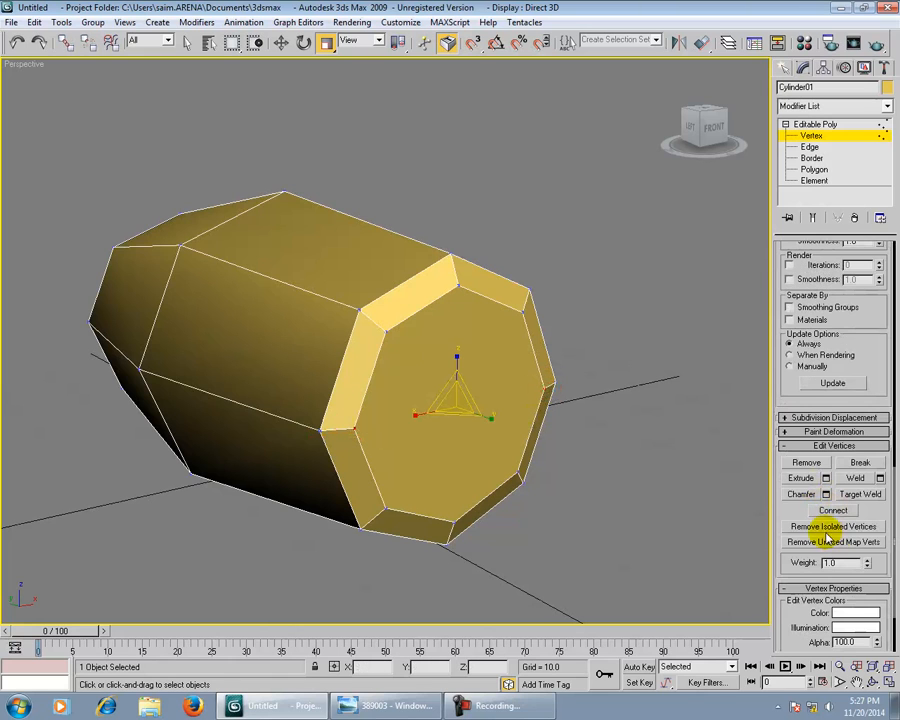
click(830, 510)
click(609, 496)
key(w)
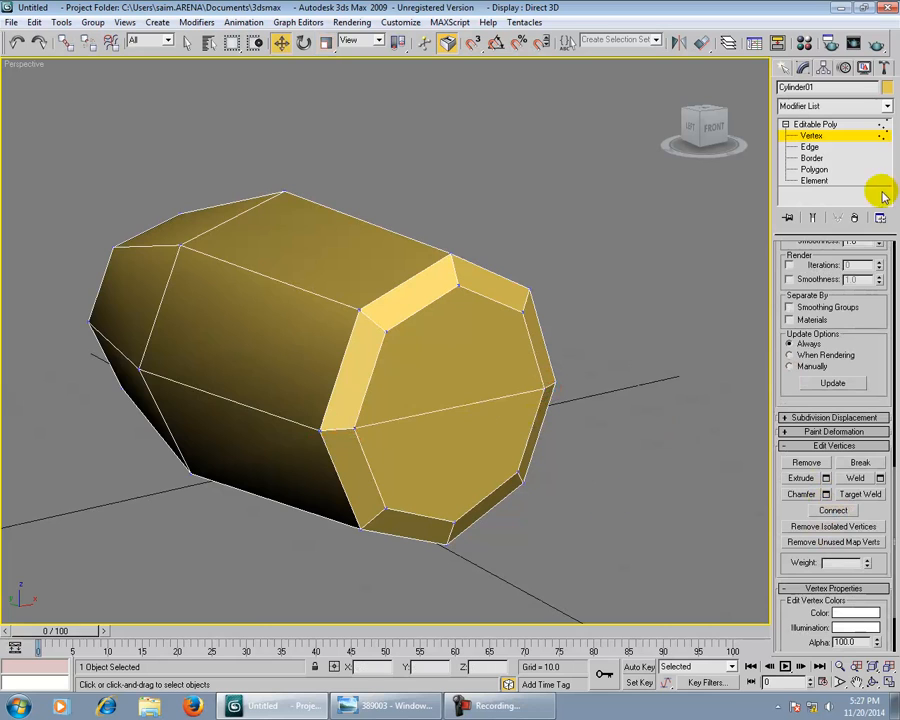
Step: Cut a vertical edge across the front end cap between its upper and lower inner vertices, crossing the existing edge
drag(797, 395, 798, 358)
scroll(858, 440, down, 2)
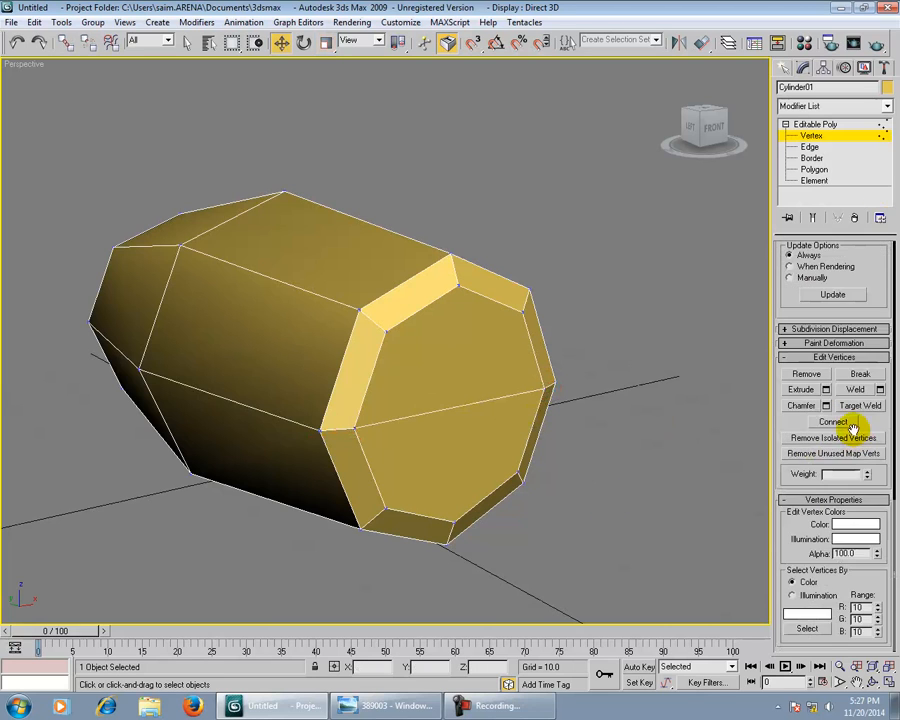
scroll(849, 428, up, 15)
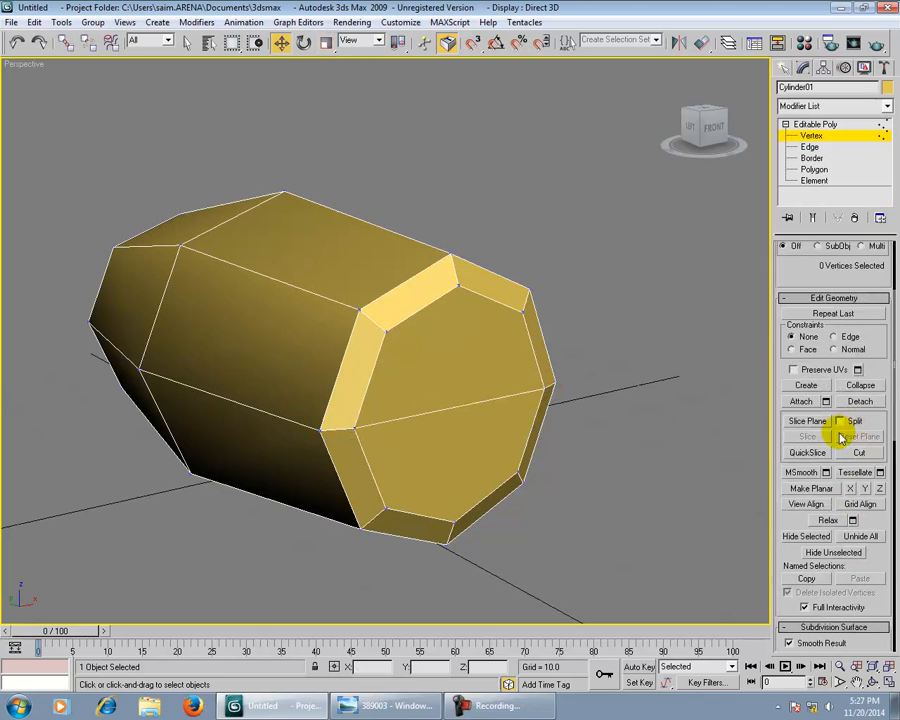
click(857, 451)
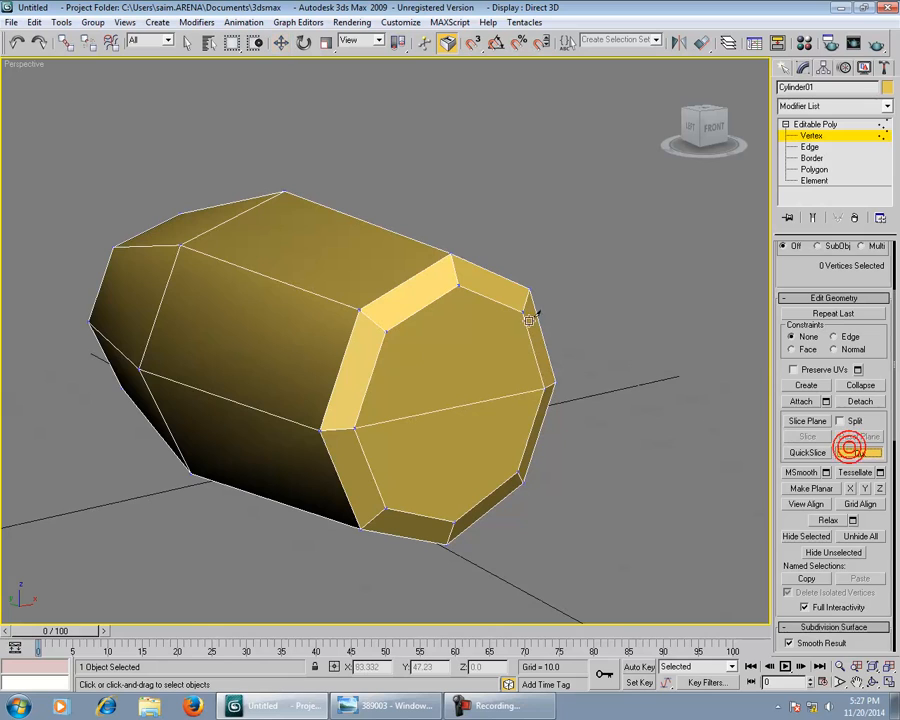
click(457, 285)
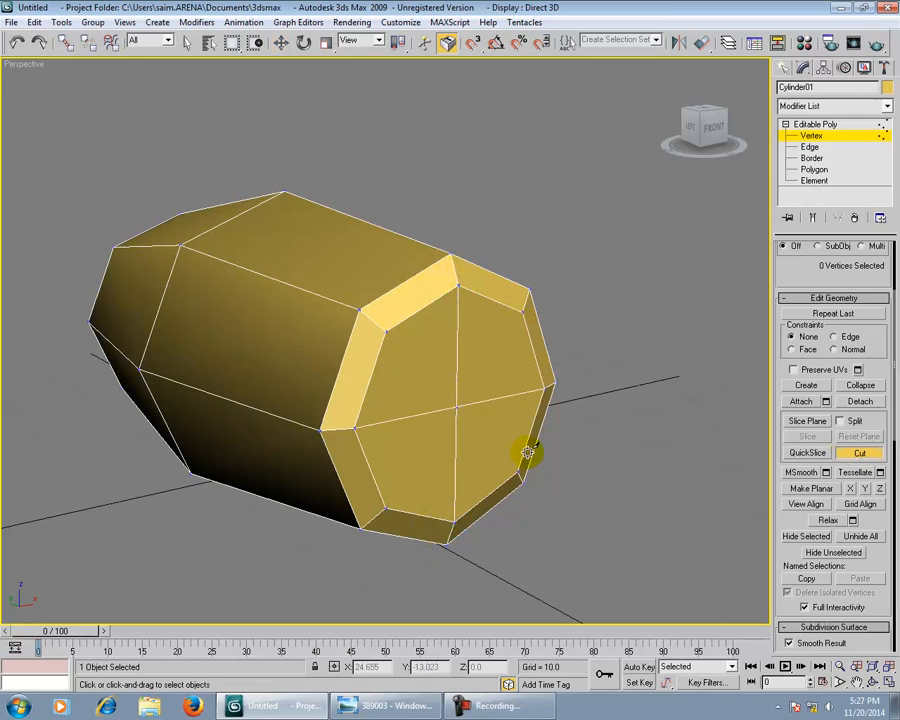
Step: Cut a vertical and a horizontal edge between opposite inner vertices of the back end cap, forming a cross
alt+middle_drag(399, 486, 503, 463)
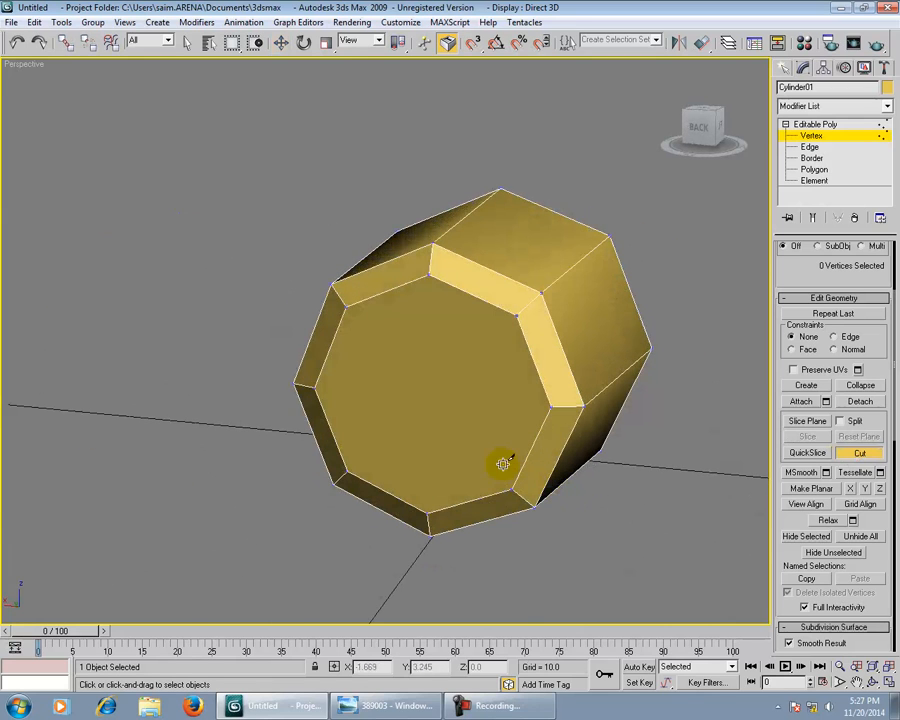
click(430, 274)
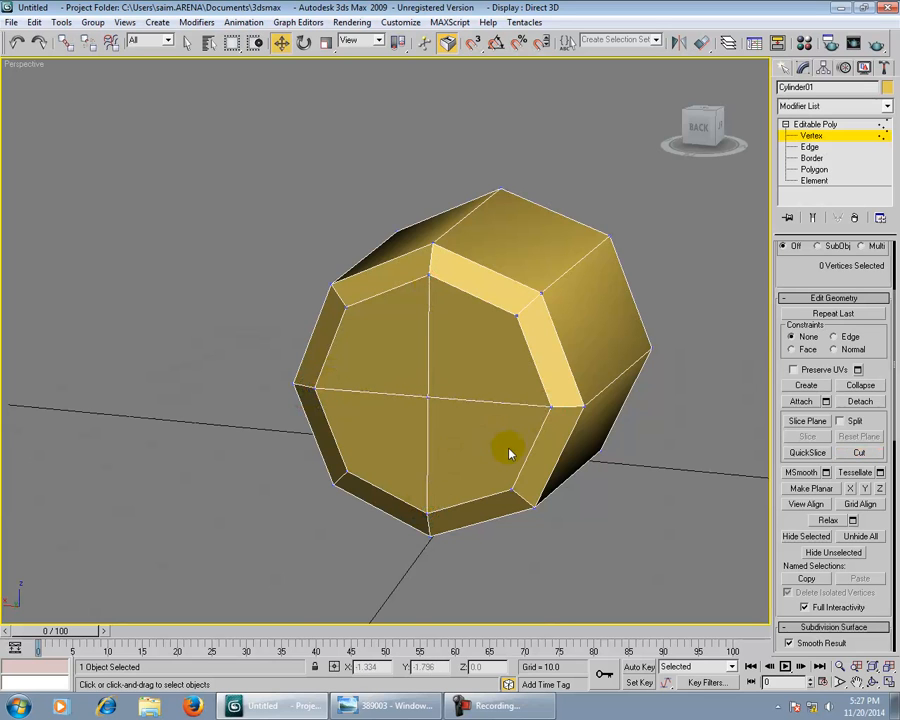
alt+middle_drag(509, 453, 598, 330)
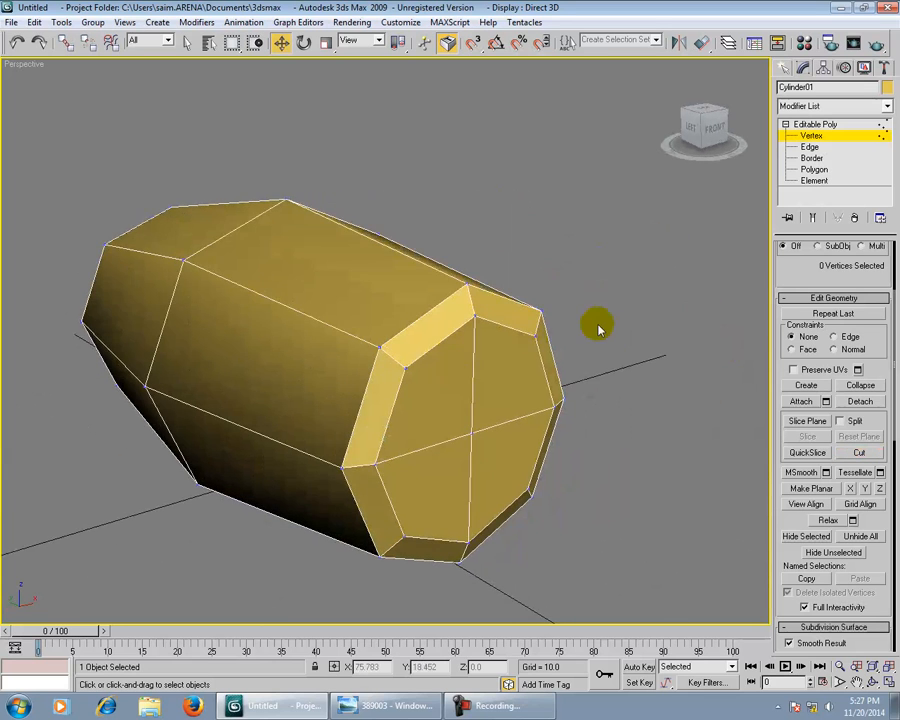
Step: Preview the mallet head and its divided end caps with NURMS subdivision and switch the smoothing back off
scroll(598, 330, down, 3)
click(815, 123)
right_click(800, 312)
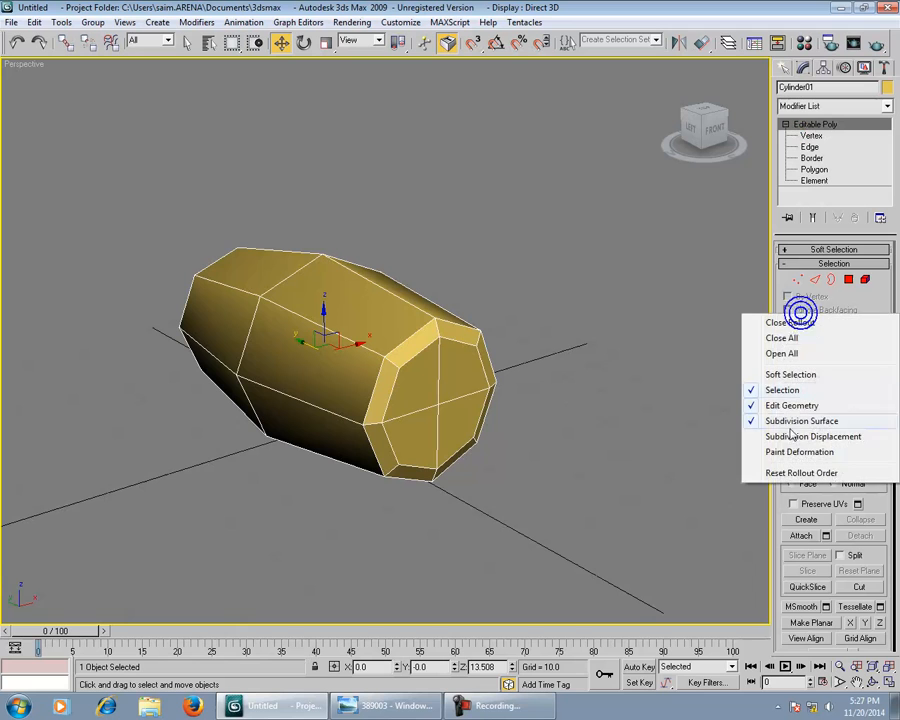
click(786, 421)
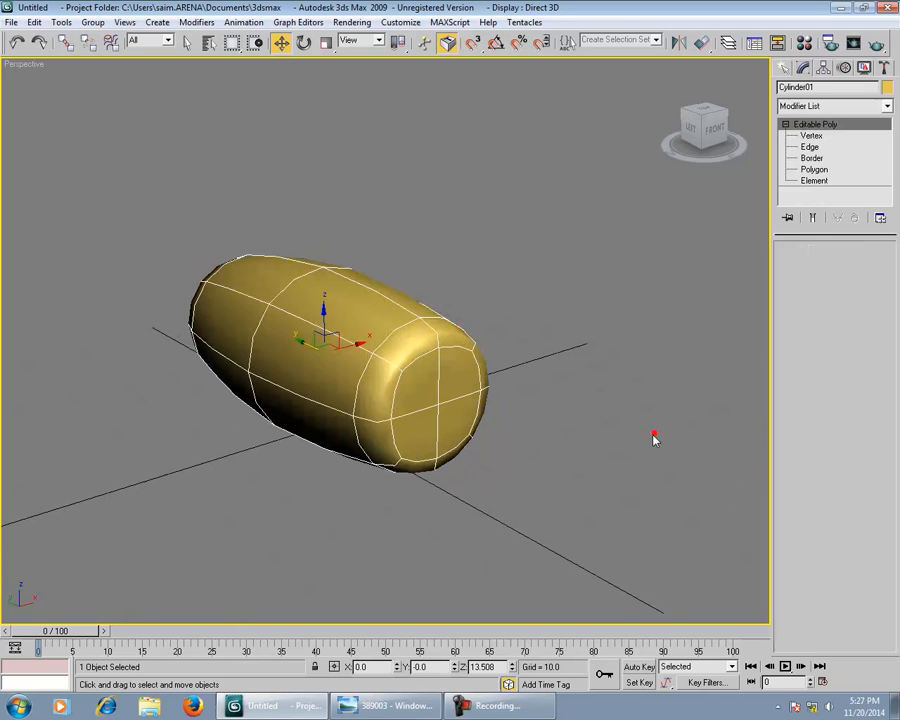
click(544, 464)
alt+middle_drag(544, 464, 570, 474)
click(405, 332)
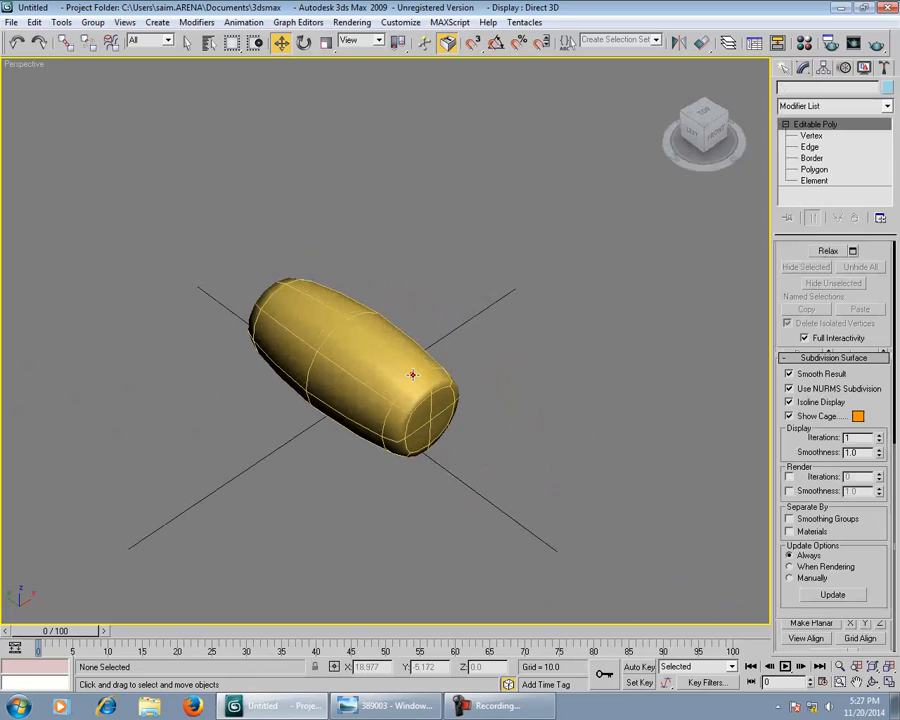
click(823, 390)
middle_drag(462, 406, 494, 400)
scroll(520, 408, up, 3)
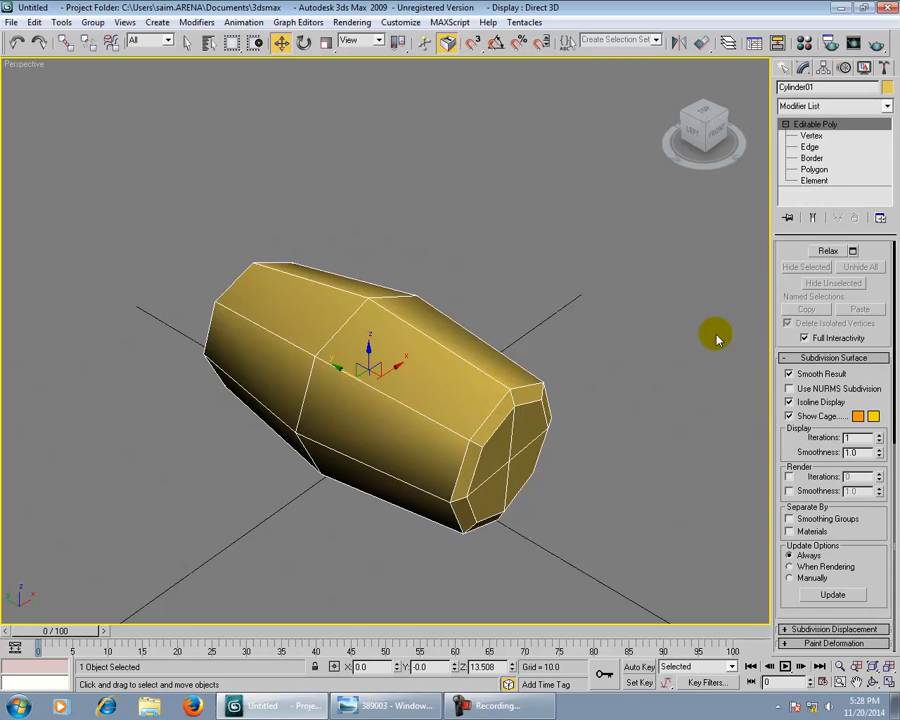
Step: Examine the black collar where the handle shaft meets the mallet head in the reference photo
drag(791, 278, 733, 444)
click(425, 706)
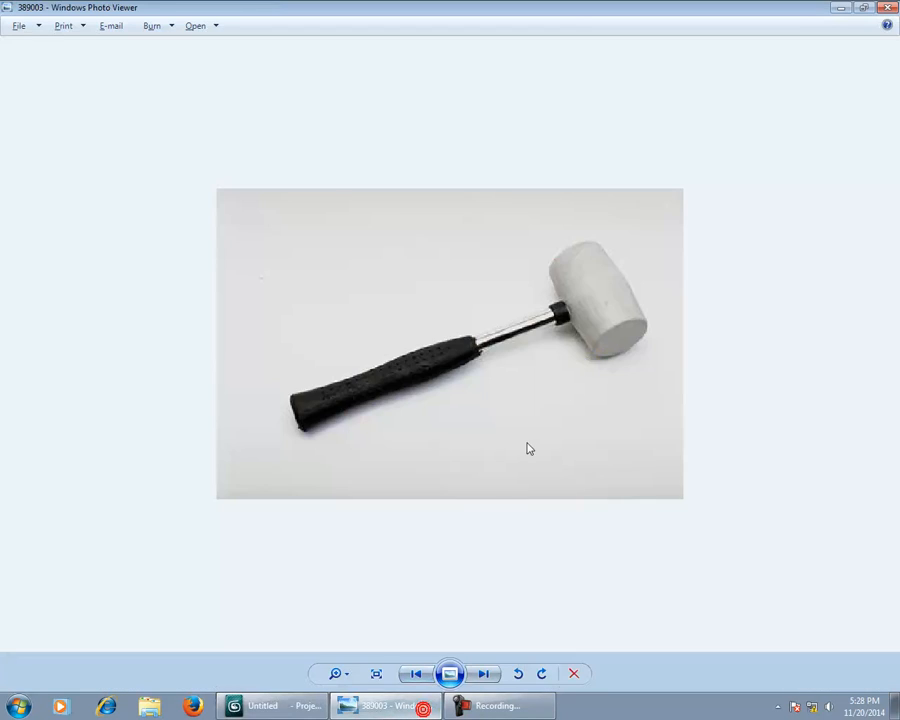
scroll(550, 425, up, 2)
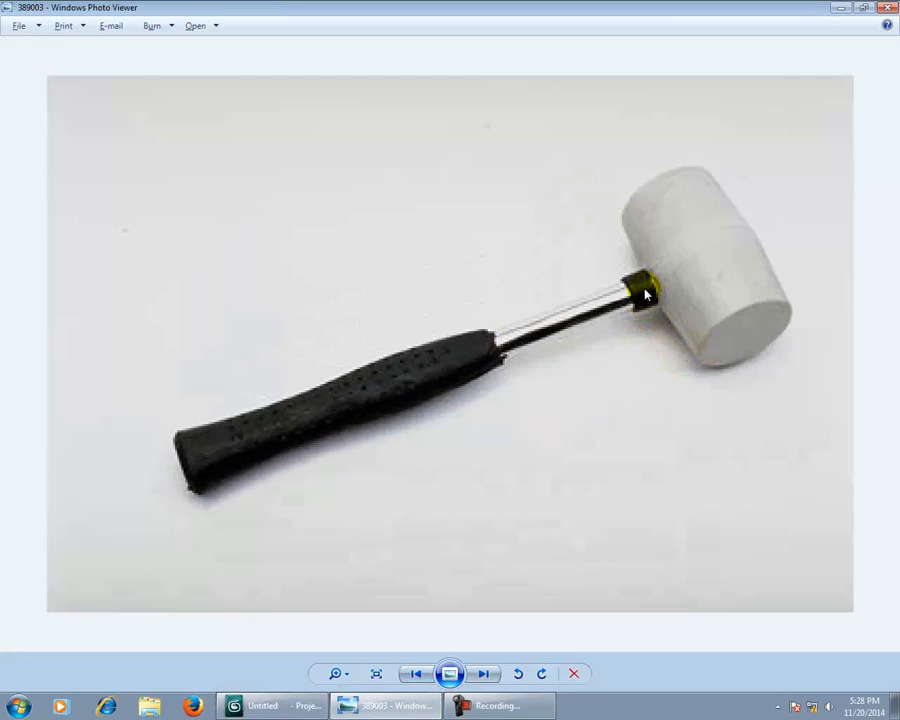
scroll(665, 350, up, 6)
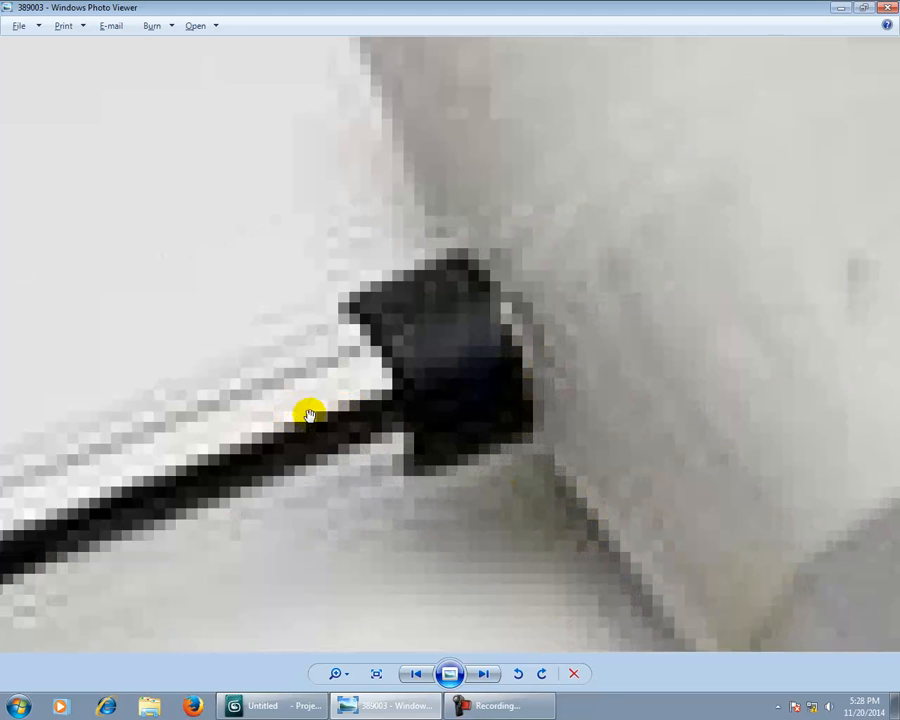
Step: Return from the reference photo to 3ds Max and enter edge editing on the mallet head
scroll(446, 360, down, 8)
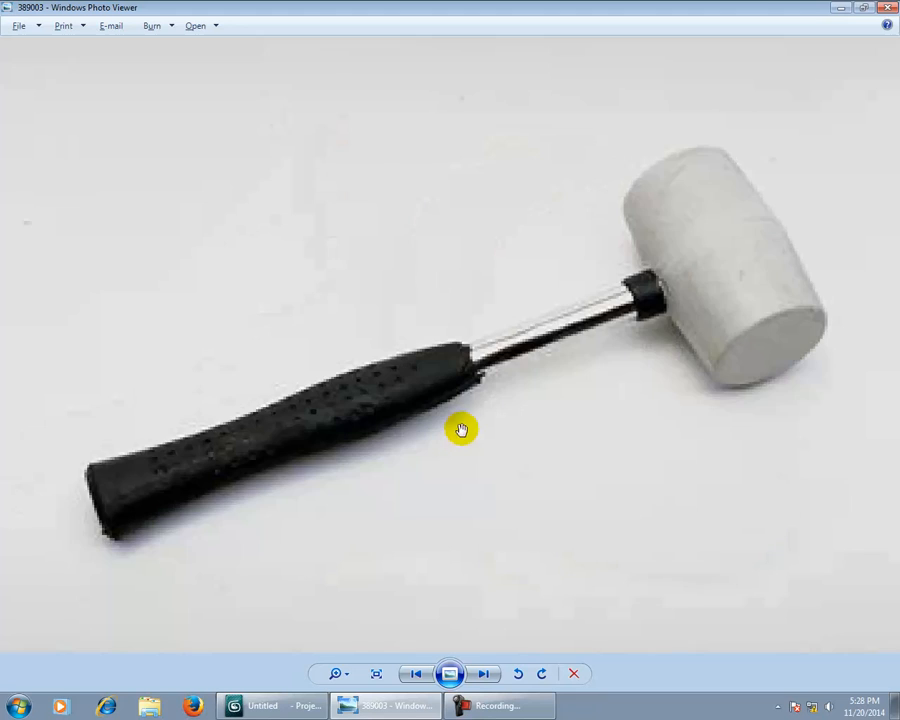
click(314, 703)
middle_drag(388, 464, 313, 506)
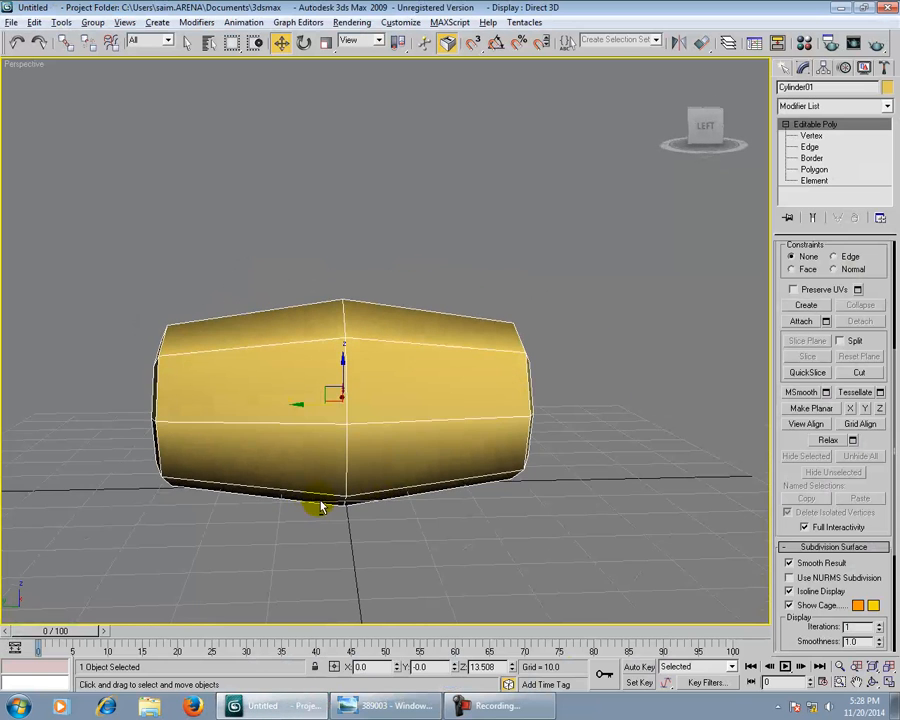
click(810, 147)
click(362, 423)
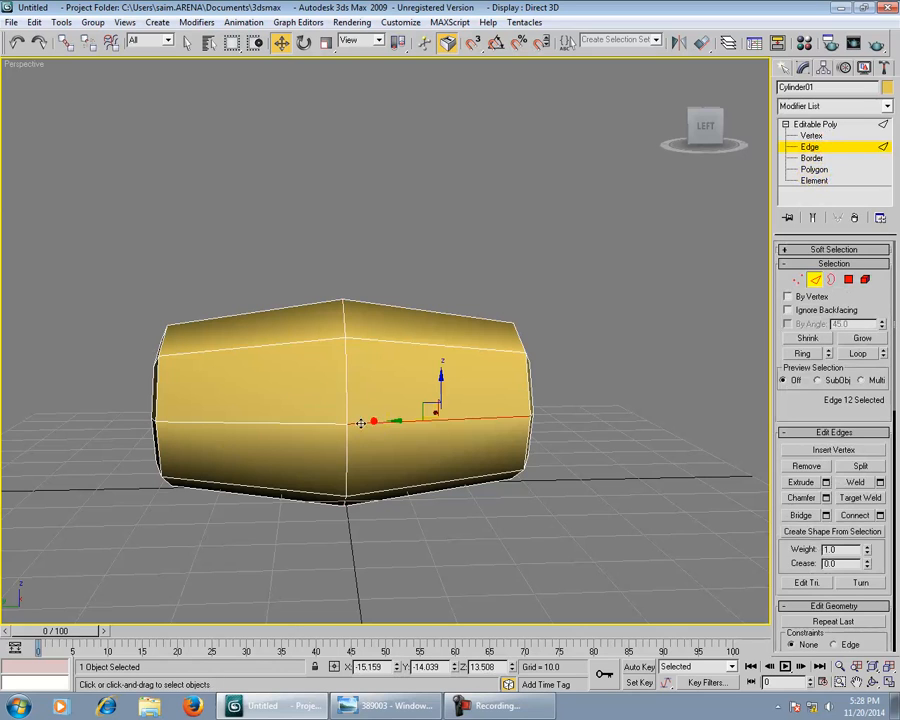
ctrl+click(289, 424)
key(alt+r)
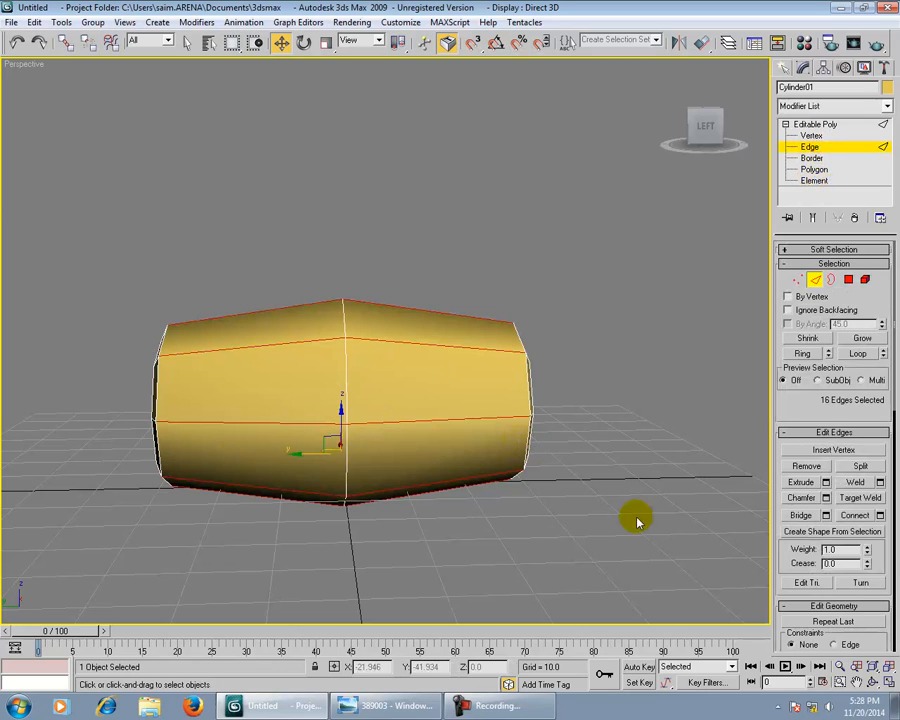
click(728, 512)
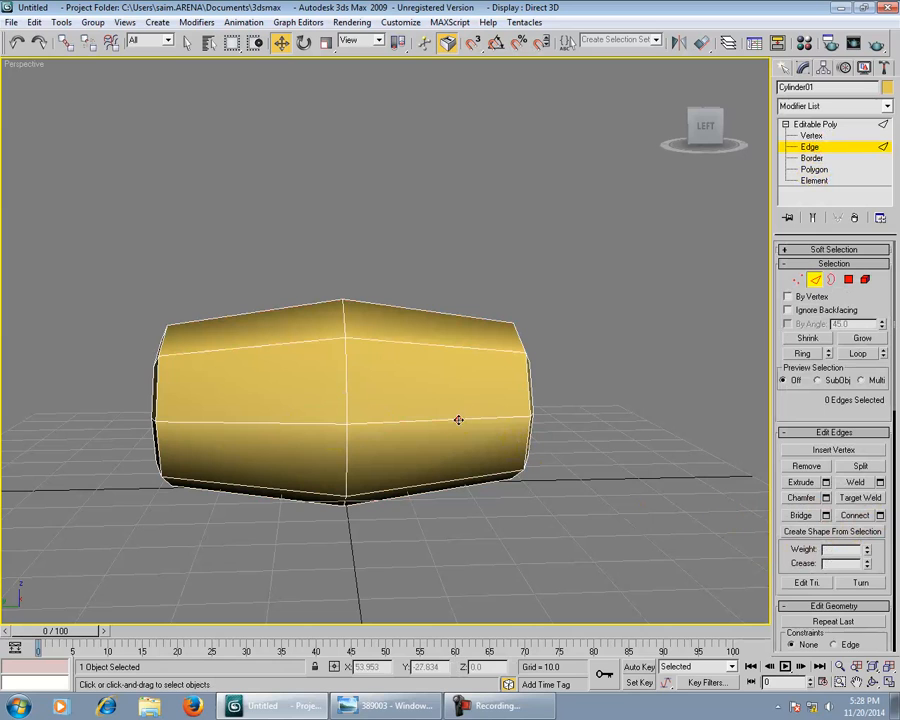
Step: Connect the ring of lengthwise edges on one half of the mallet head with 1 segment and a slide of 33
click(458, 420)
key(alt+r)
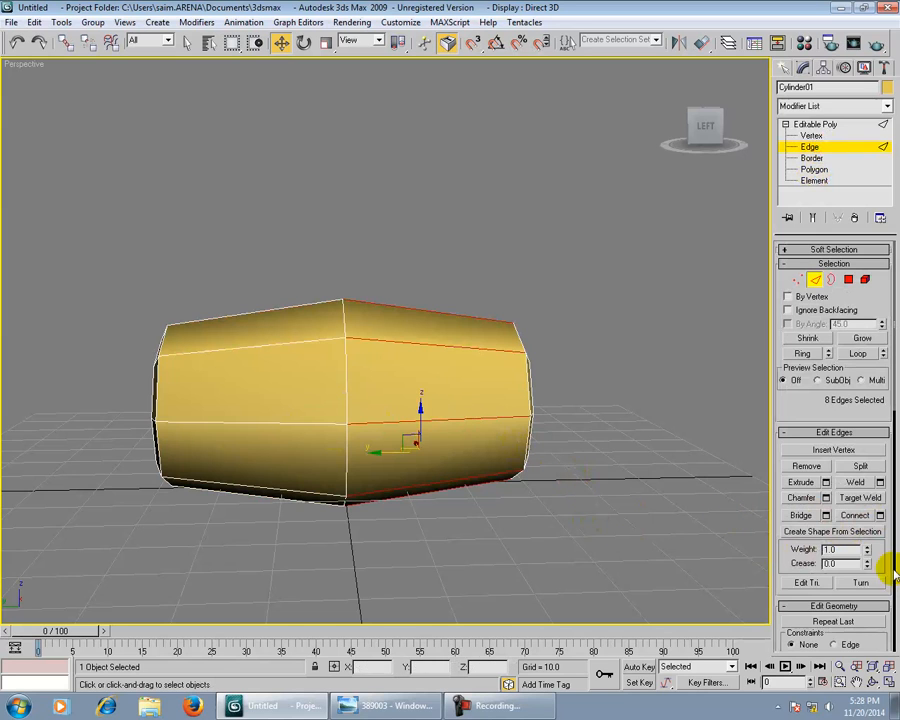
click(880, 515)
drag(458, 296, 658, 331)
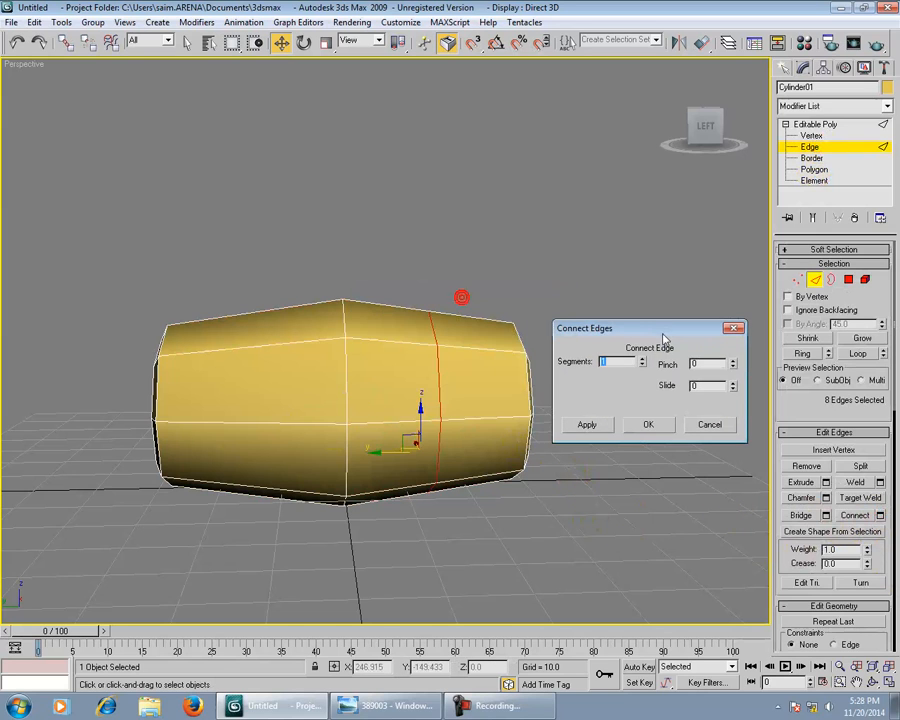
click(733, 383)
drag(733, 388, 716, 337)
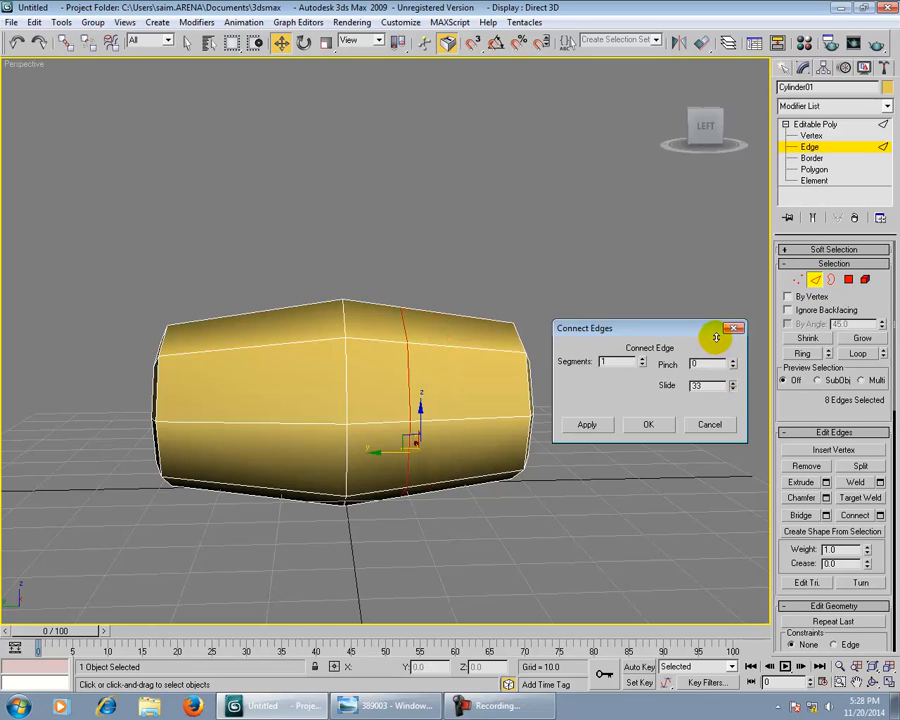
click(646, 424)
Step: Connect the lengthwise edge ring on the other half of the head with 1 segment and a slide of 33
click(300, 422)
key(alt+r)
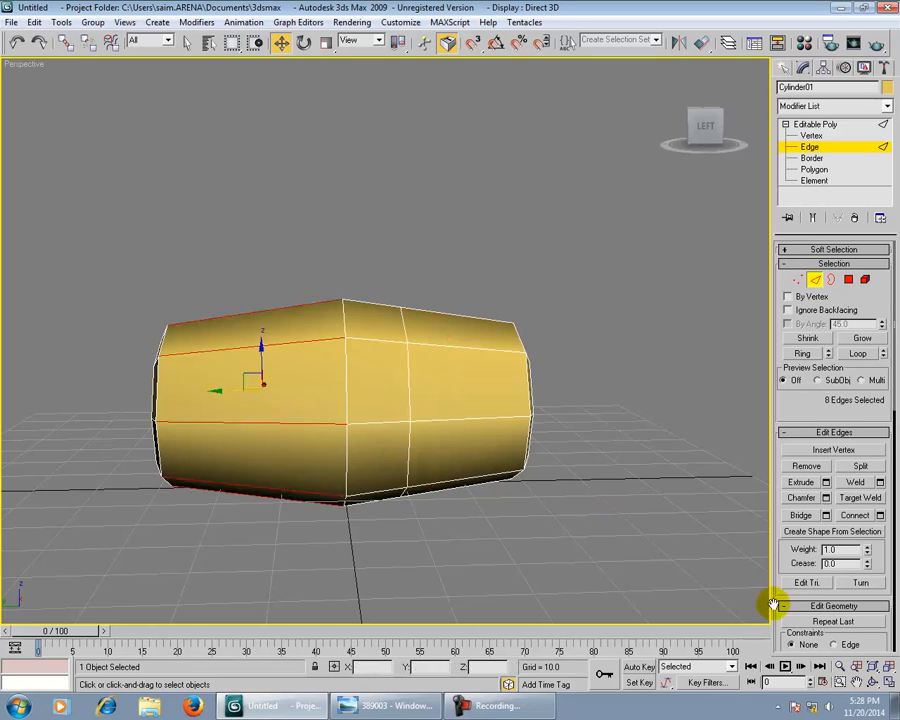
click(882, 518)
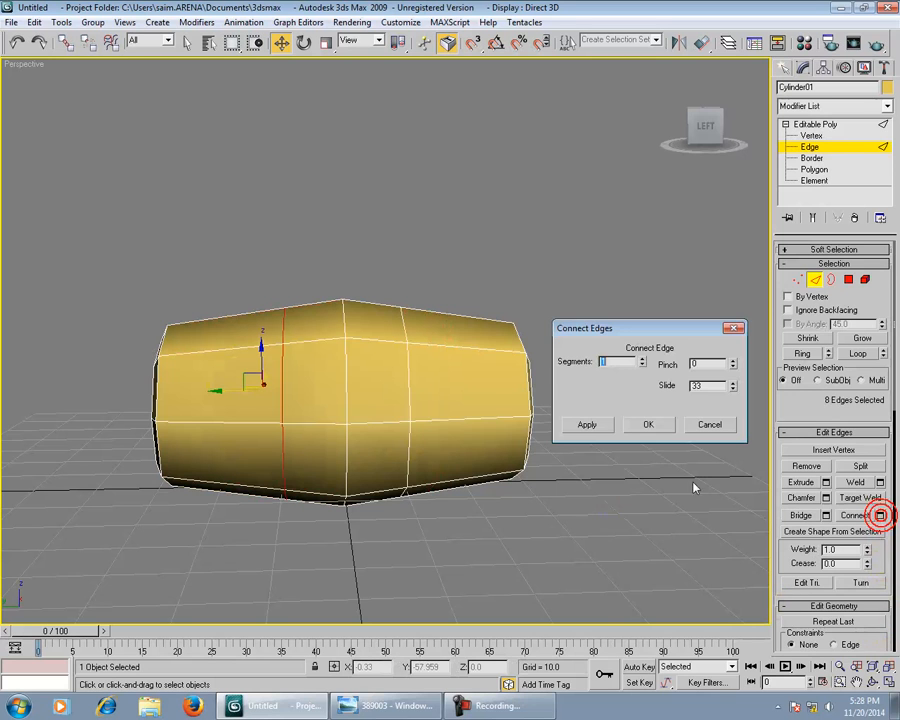
click(649, 425)
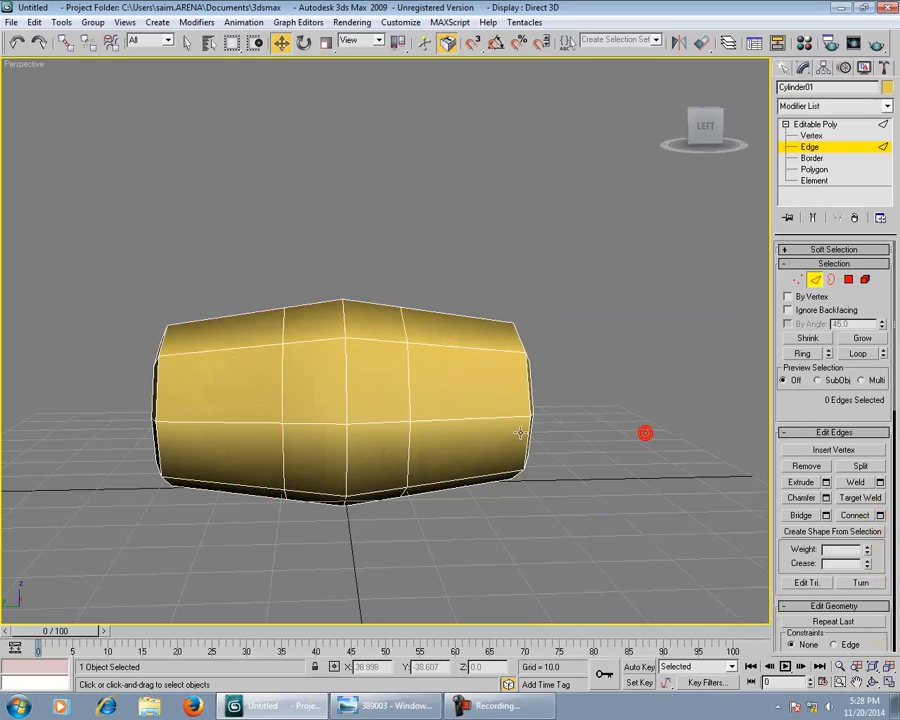
Step: Select the vertices of both new edge loops in the left view and scale them slightly outward along the vertical axis
alt+middle_drag(505, 436, 482, 493)
key(alt+w)
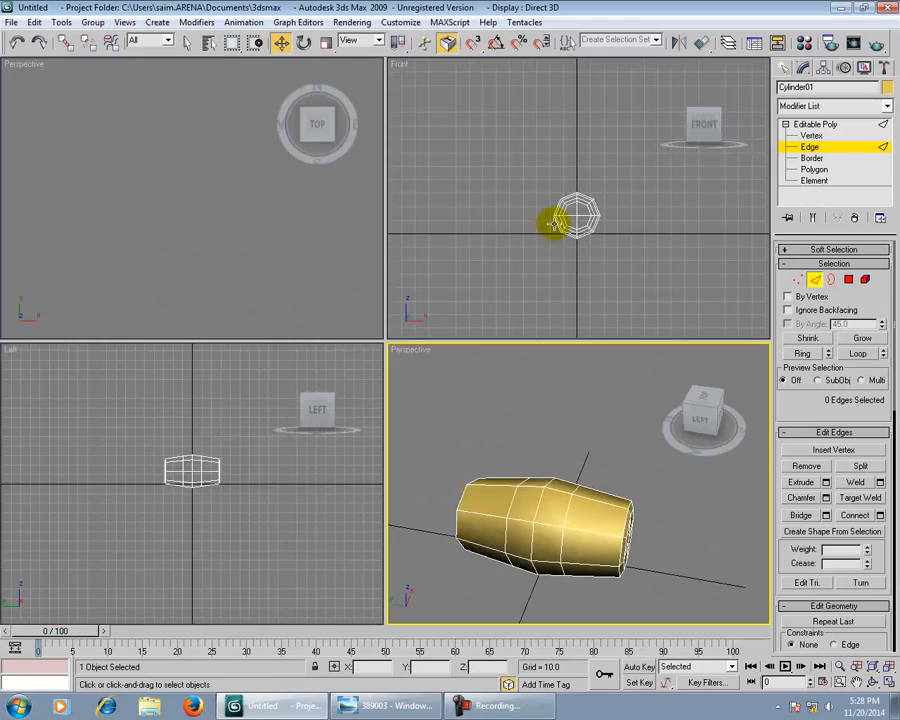
right_click(554, 223)
key(alt+w)
scroll(524, 396, up, 3)
key(alt+w)
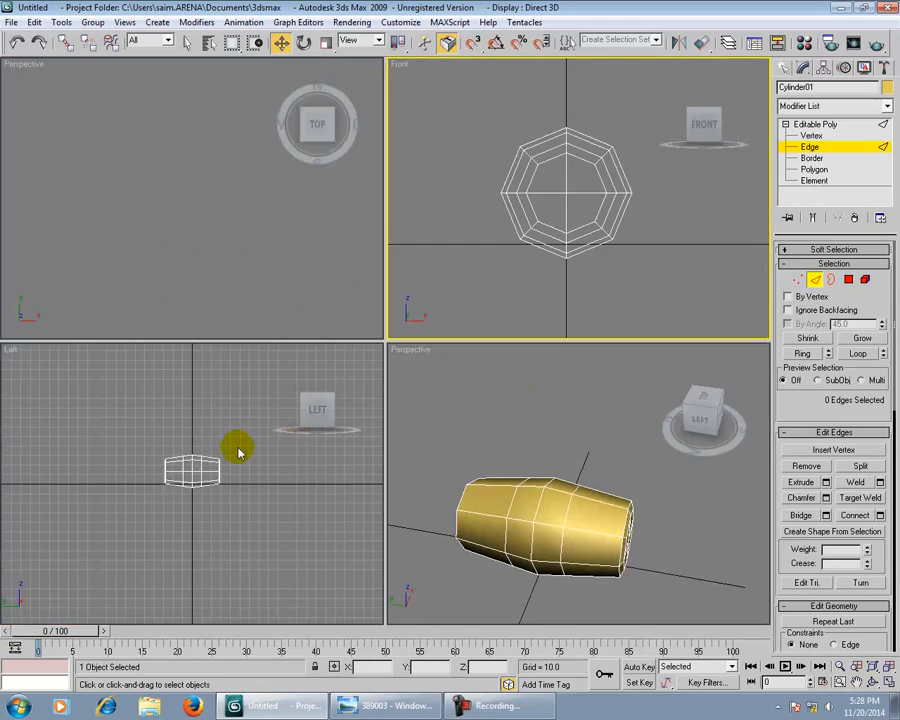
right_click(218, 459)
key(alt+w)
scroll(317, 476, up, 8)
scroll(321, 472, down, 3)
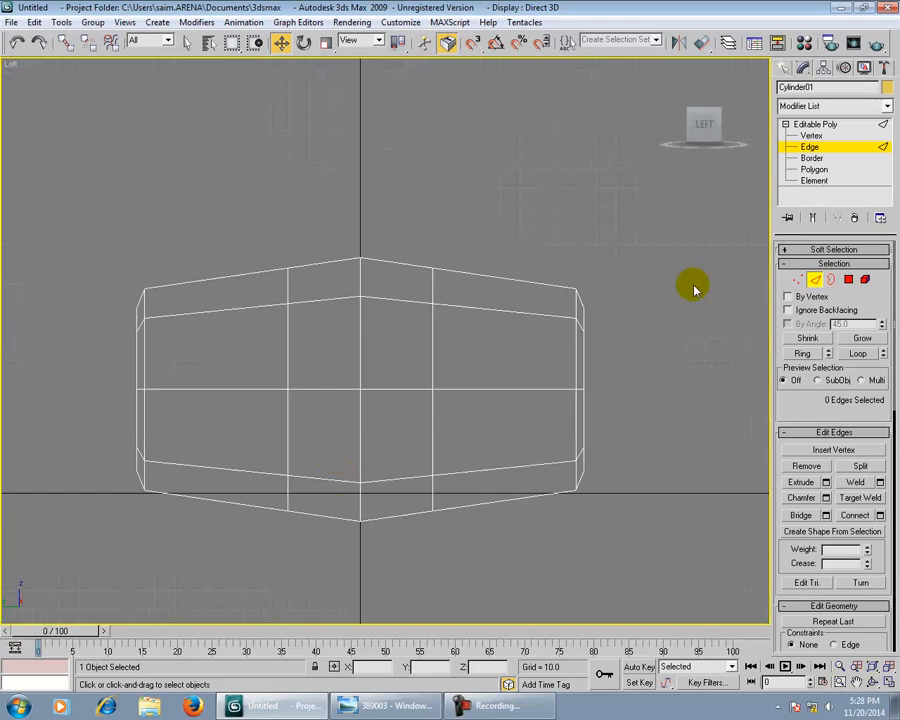
click(812, 136)
drag(414, 243, 490, 575)
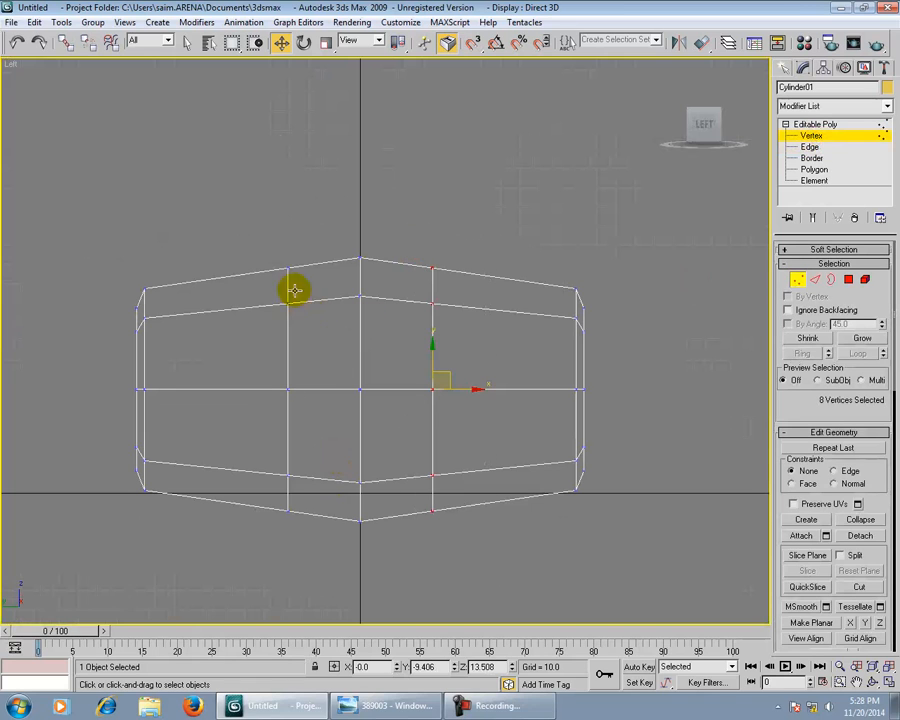
ctrl+drag(296, 555, 296, 555)
key(e)
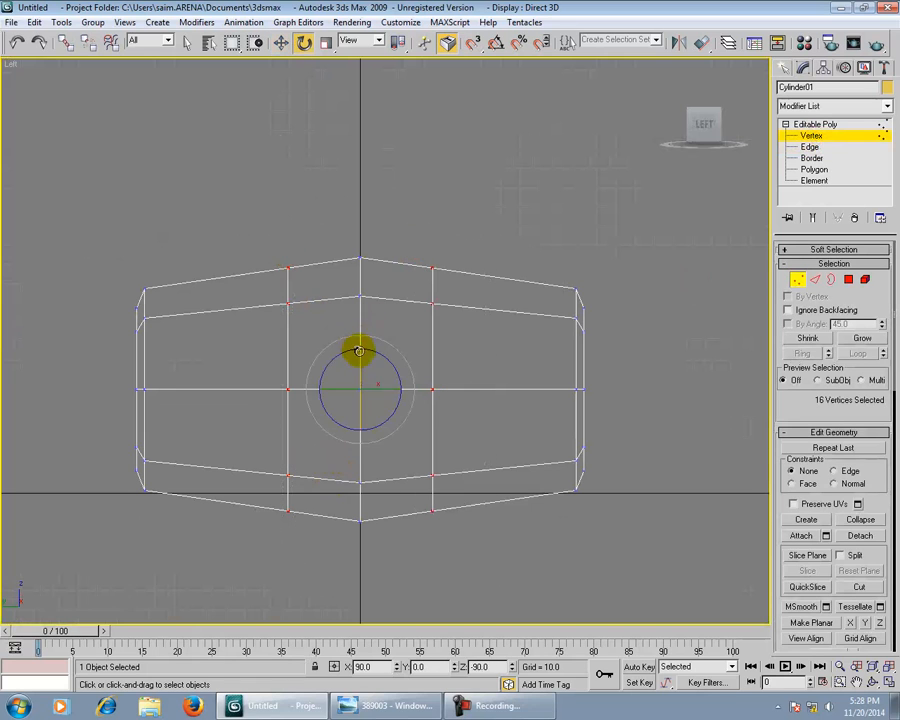
key(r)
drag(358, 339, 358, 337)
Step: Scale the same loop vertices outward along X in the top view until they nearly match the middle loop, then deselect them
key(alt+w)
right_click(280, 256)
key(alt+w)
key(t)
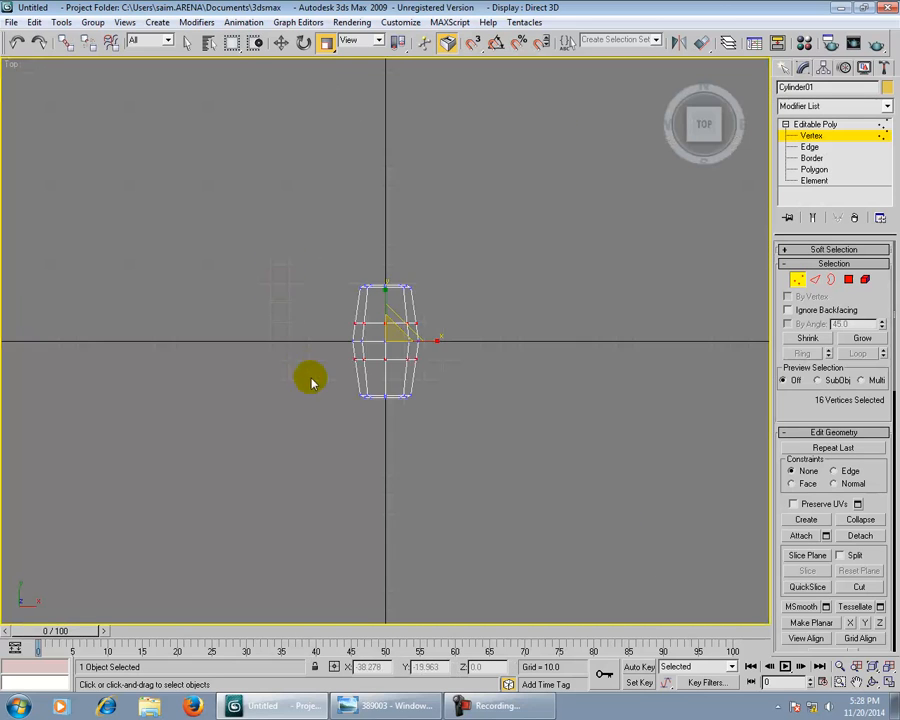
scroll(305, 395, up, 6)
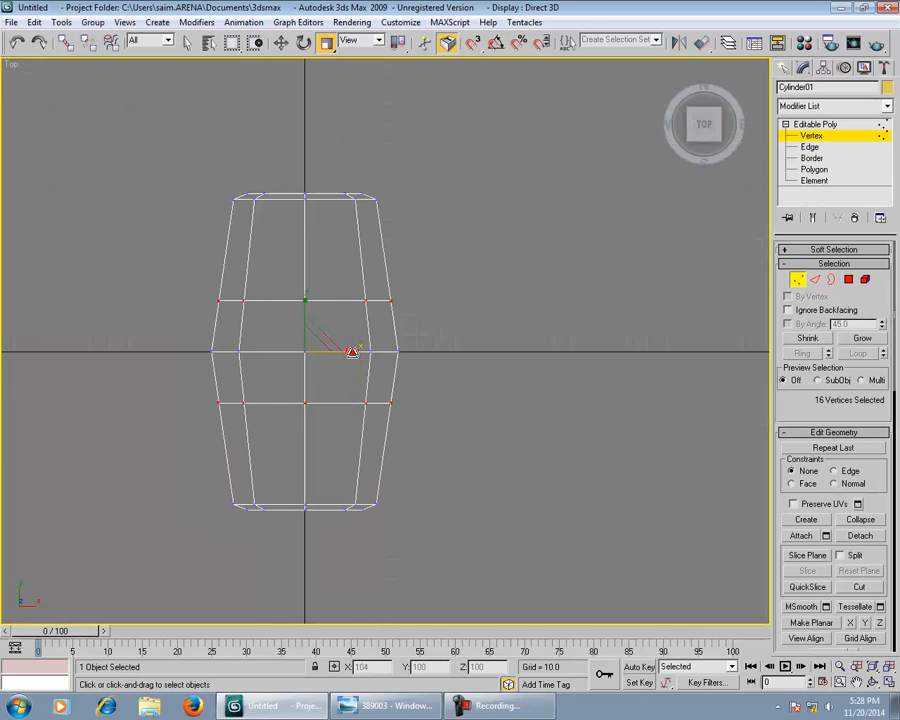
drag(352, 352, 353, 354)
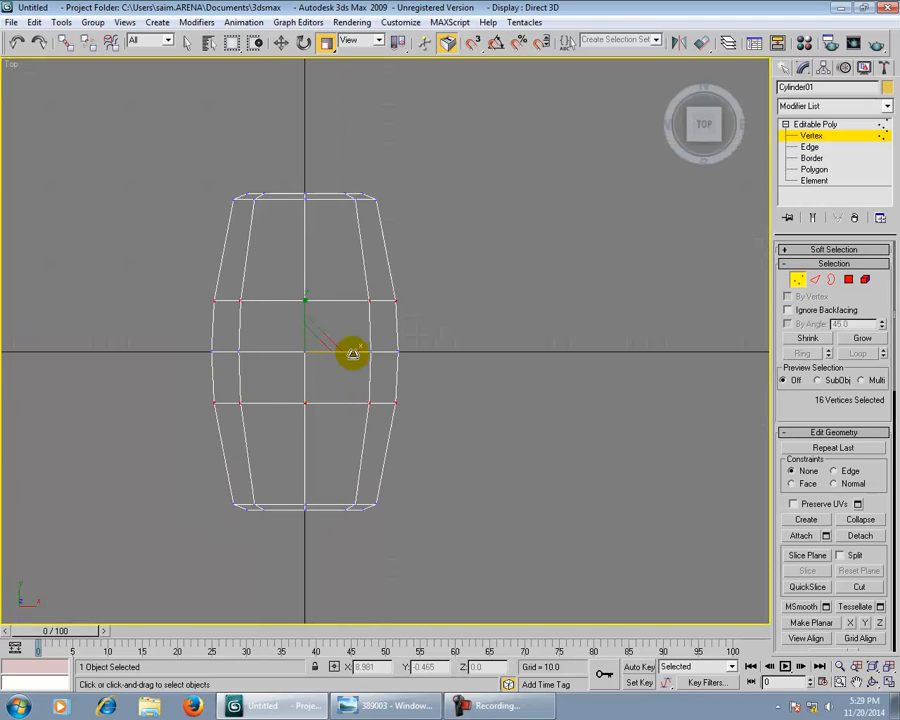
click(488, 355)
Step: Preview the rounded mallet head in perspective with NURMS subdivision and switch the smoothing back off
key(alt+w)
right_click(477, 477)
key(alt+w)
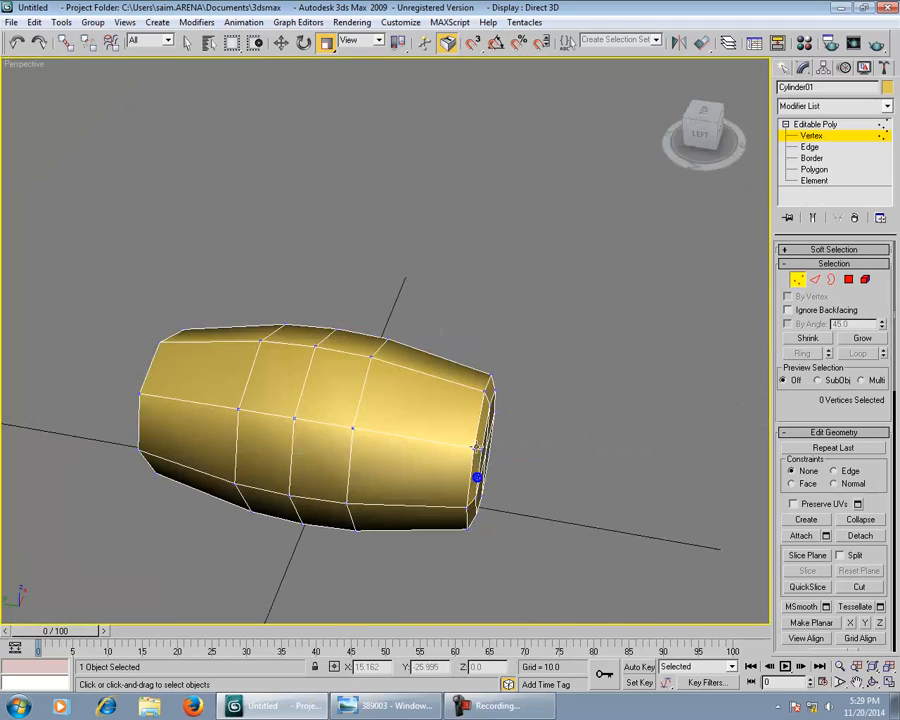
alt+middle_drag(477, 447, 526, 394)
click(822, 136)
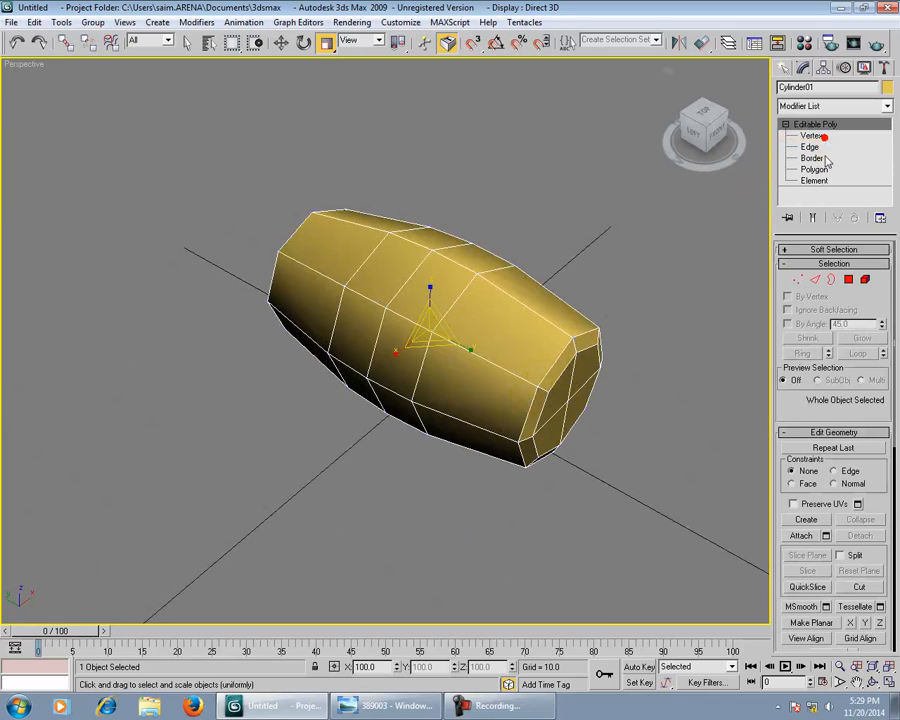
right_click(826, 316)
click(814, 422)
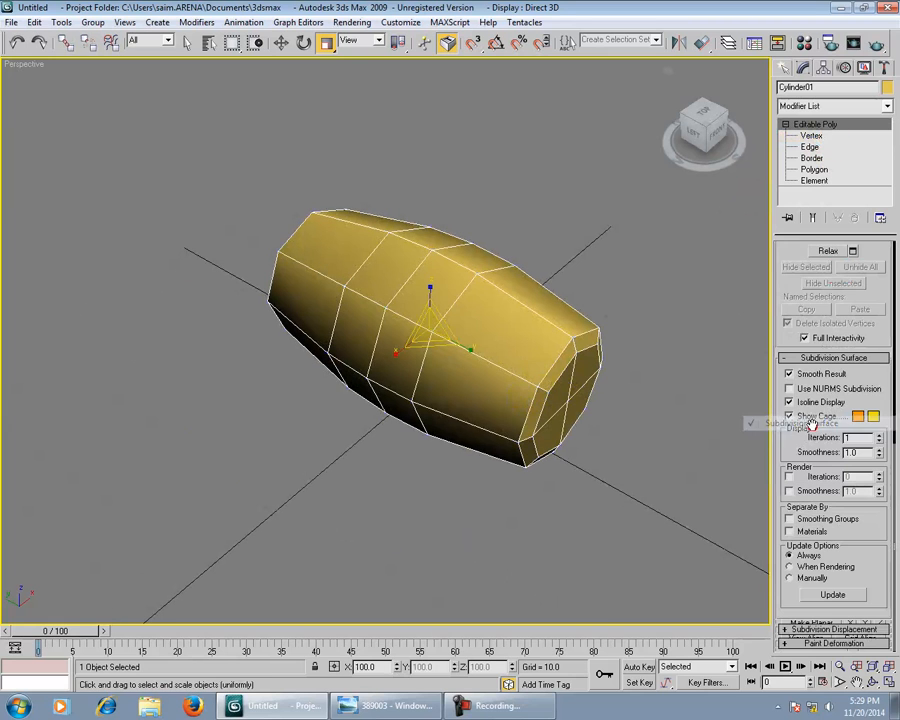
click(789, 389)
alt+middle_drag(568, 276, 611, 420)
click(799, 389)
Step: Draw a circle spline of about 5.93 radius at the centre of the mallet head in the left view
click(781, 68)
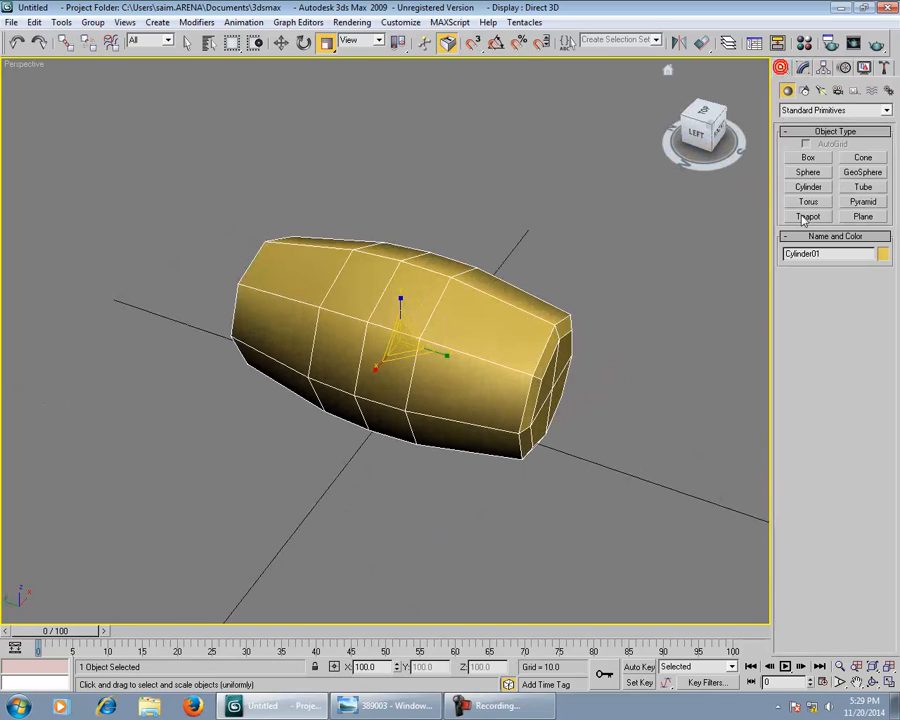
click(803, 90)
click(803, 185)
key(alt+w)
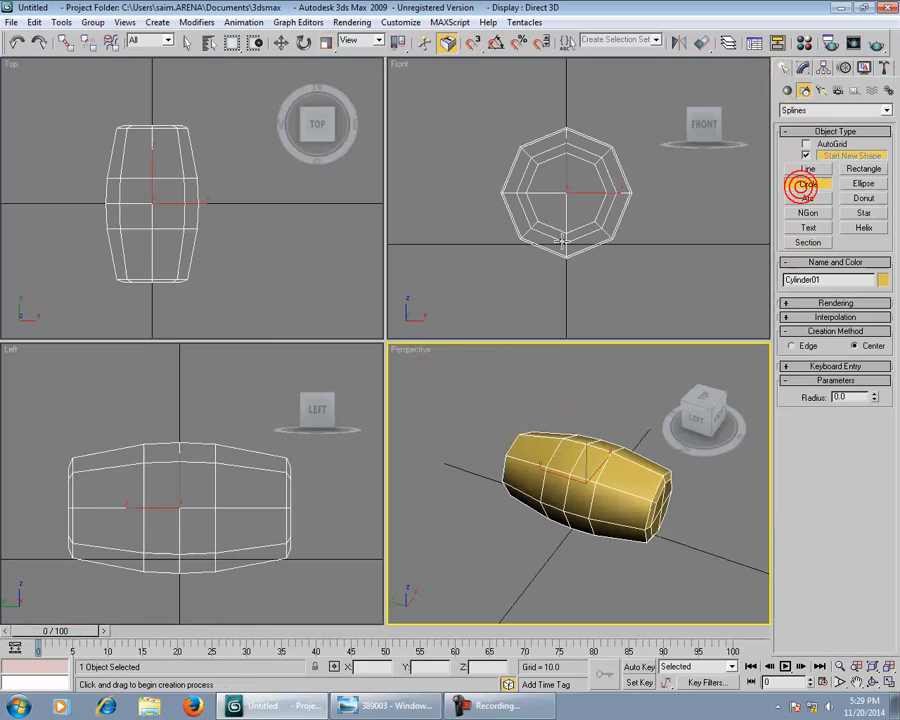
right_click(562, 241)
key(alt+w)
key(alt+w)
right_click(342, 378)
key(alt+w)
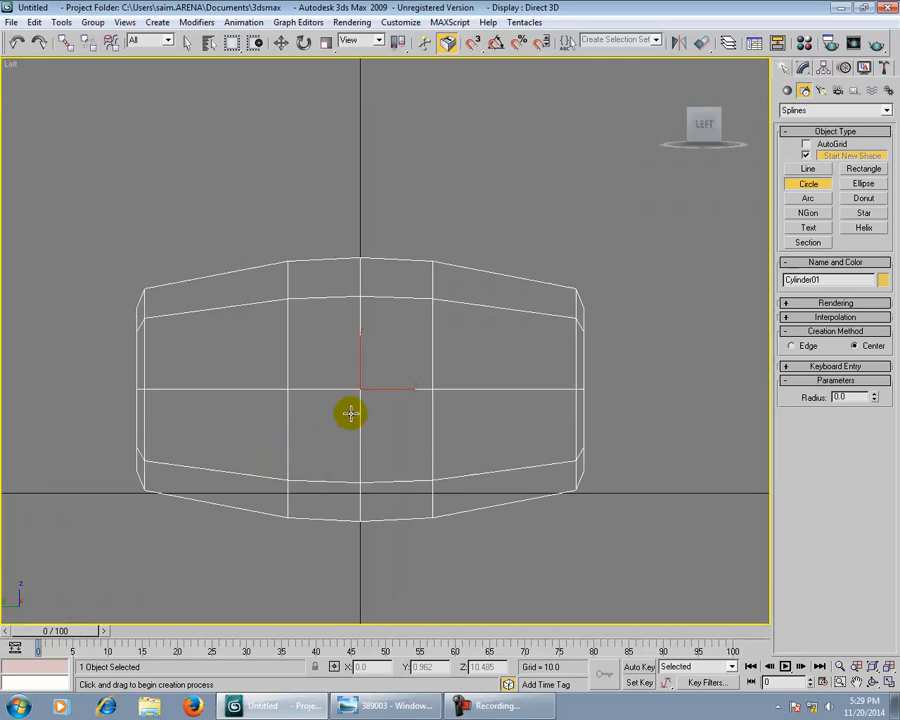
drag(360, 388, 371, 433)
key(alt+w)
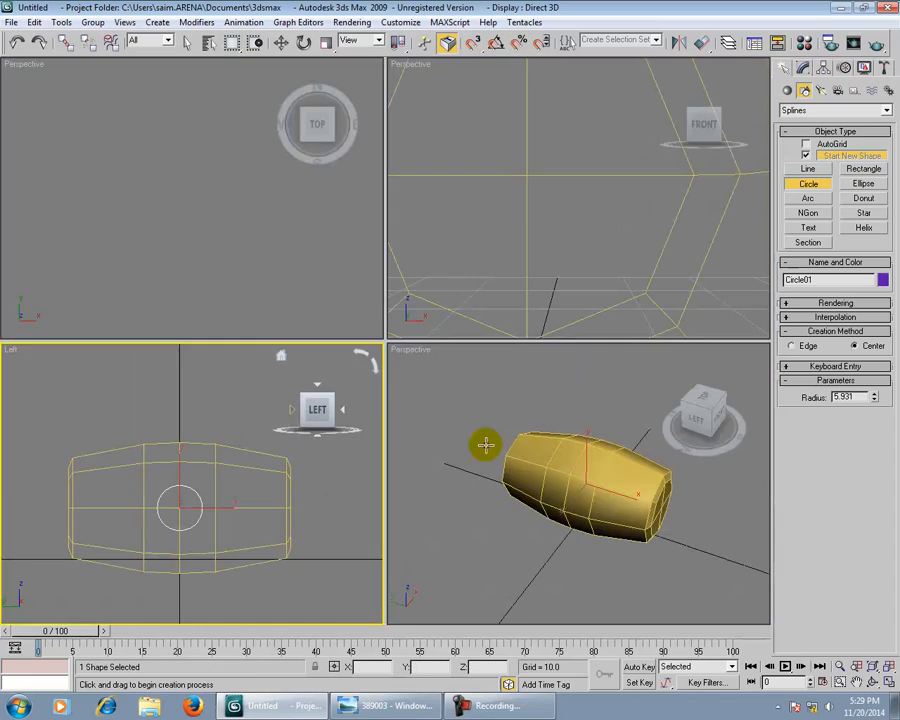
Step: Move the circle along X out of the mallet head so it sits in front of the head's side
right_click(520, 446)
key(alt+w)
key(w)
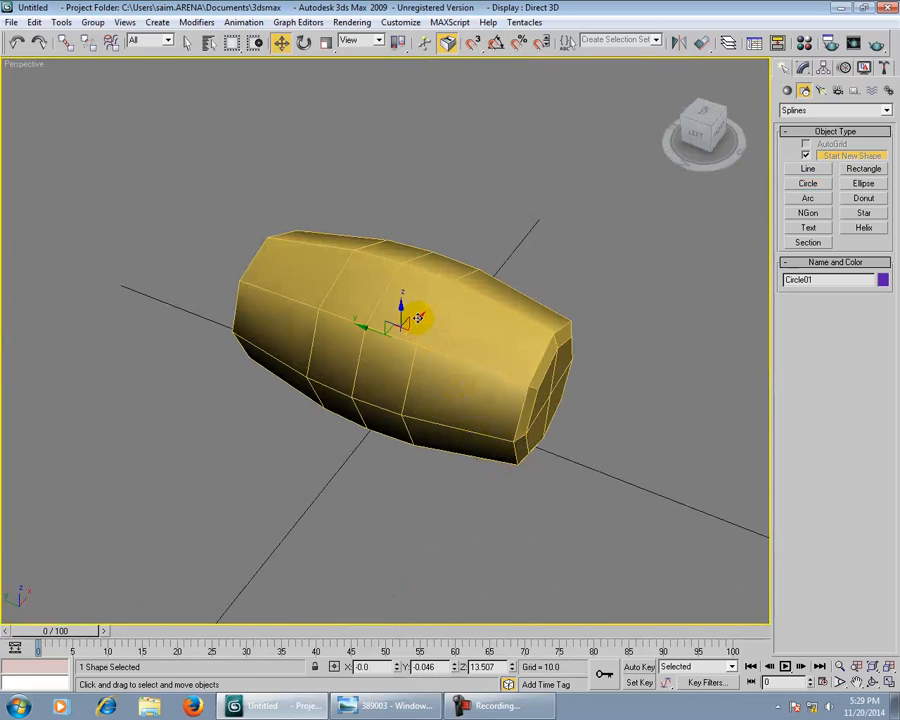
drag(418, 318, 347, 376)
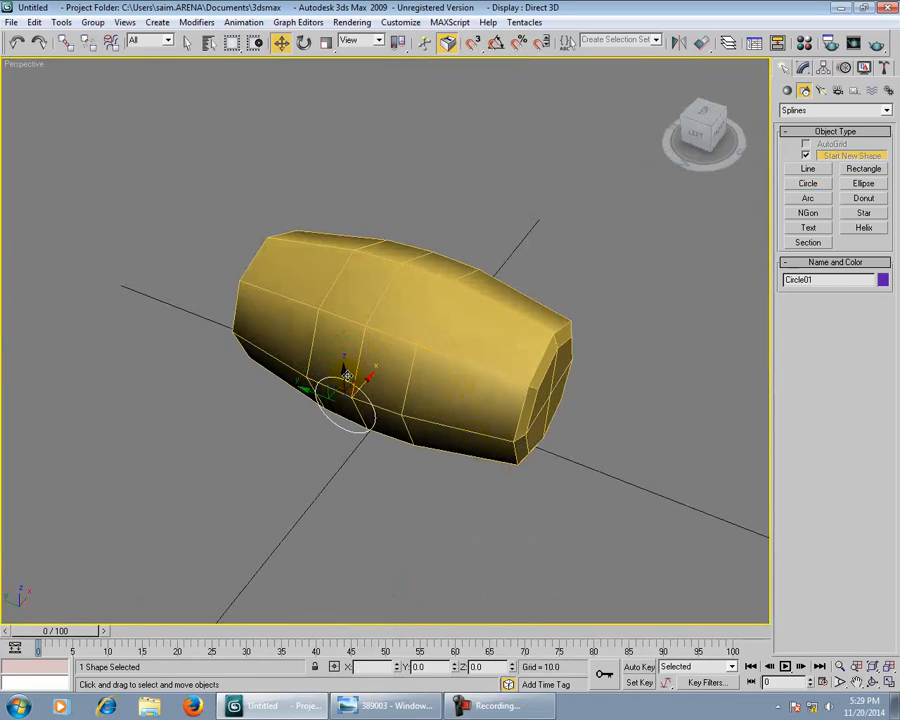
Step: Show the left view shaded with edged faces and clear the selection
click(376, 414)
key(l)
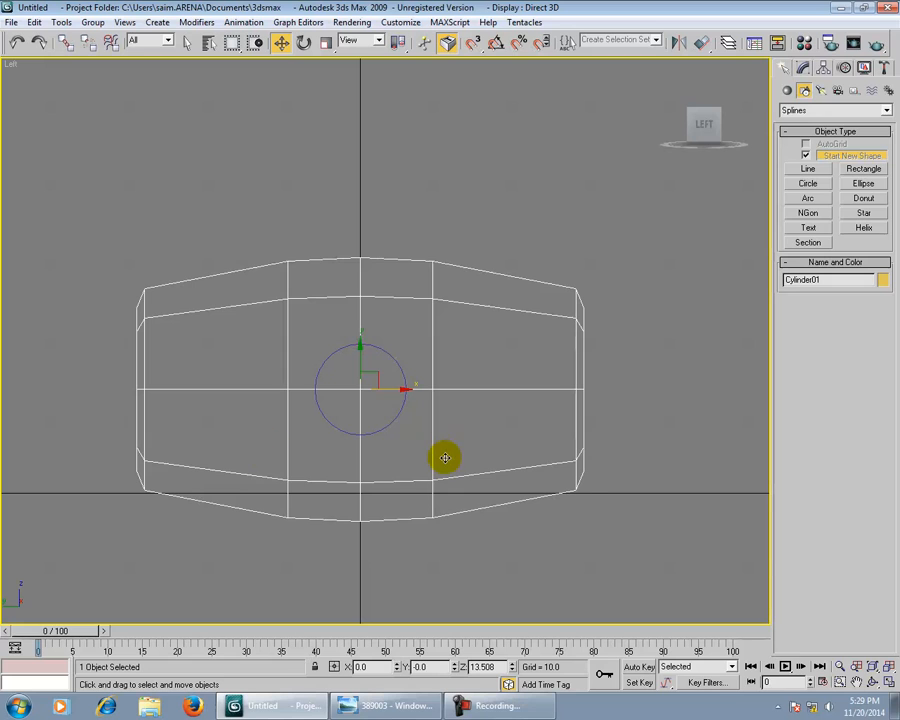
key(F3)
key(F4)
click(639, 482)
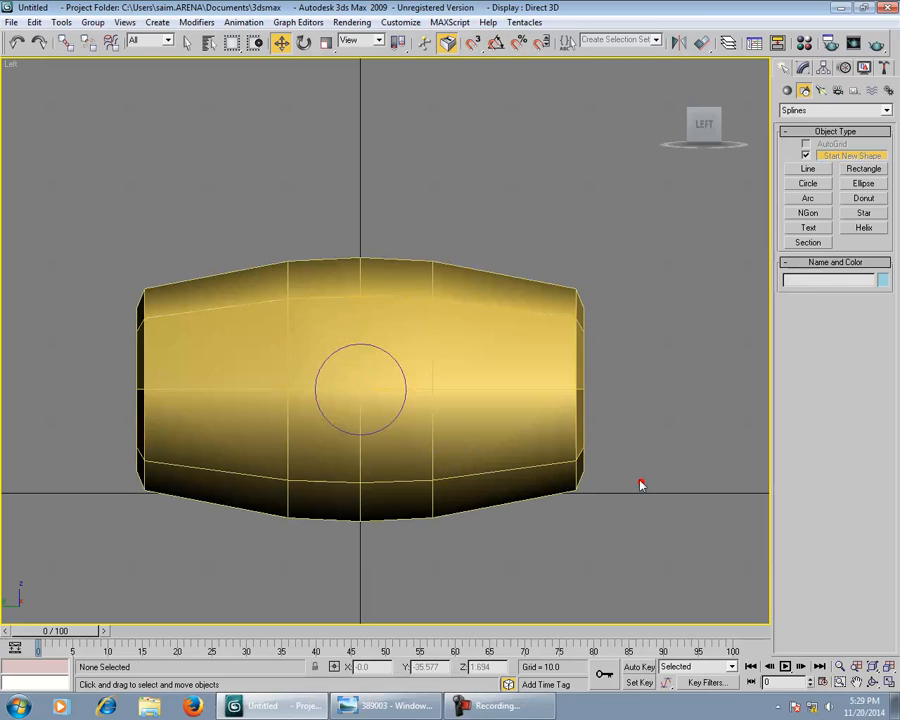
Step: Cut a diamond into the mallet head's side, joining the four points where the circle crosses the head's centre edges
click(516, 470)
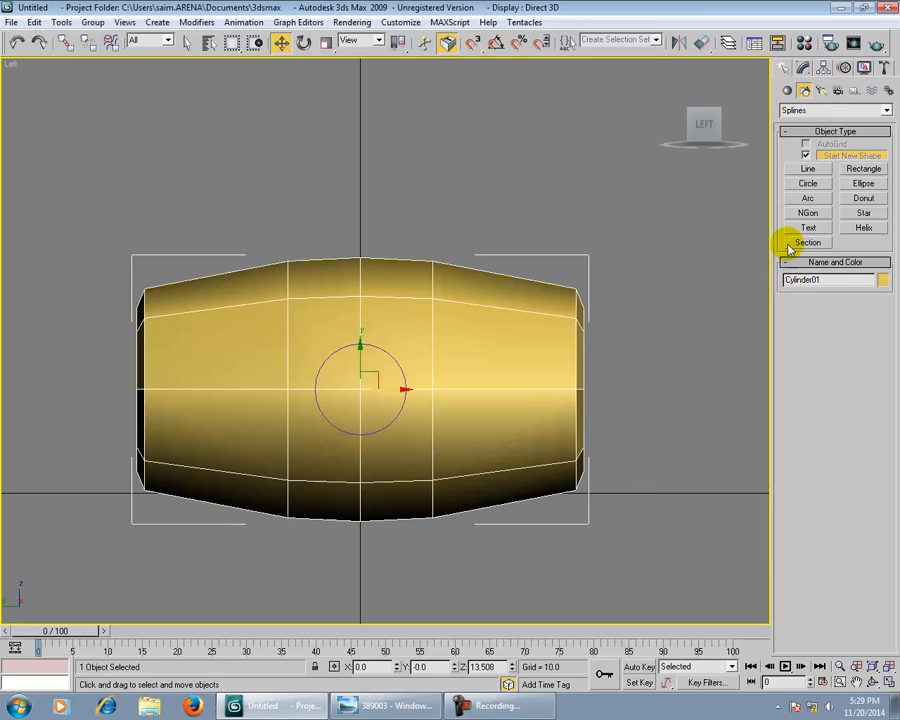
click(802, 67)
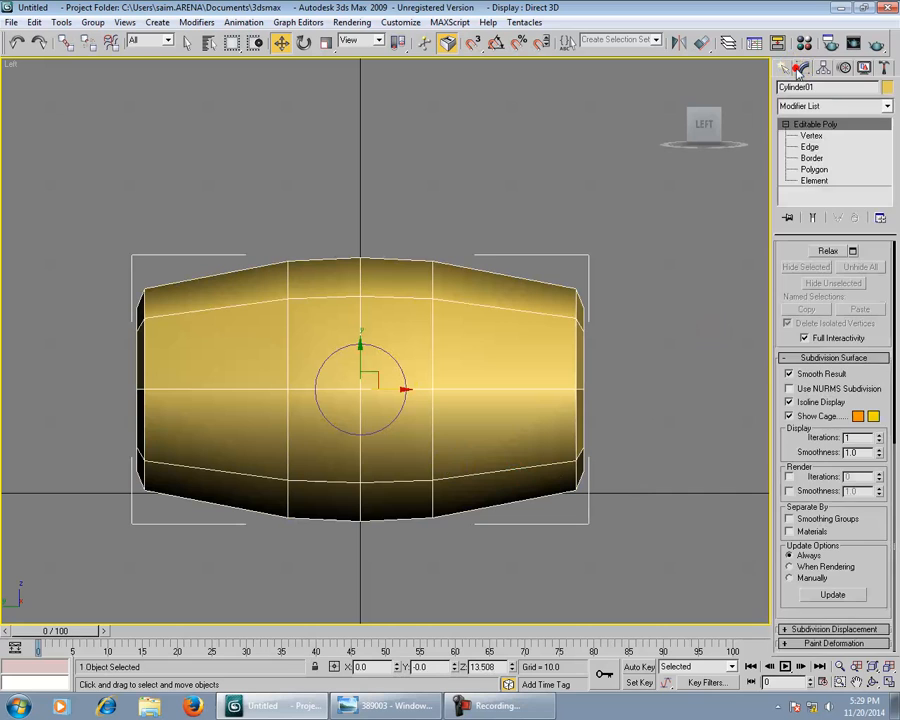
click(808, 135)
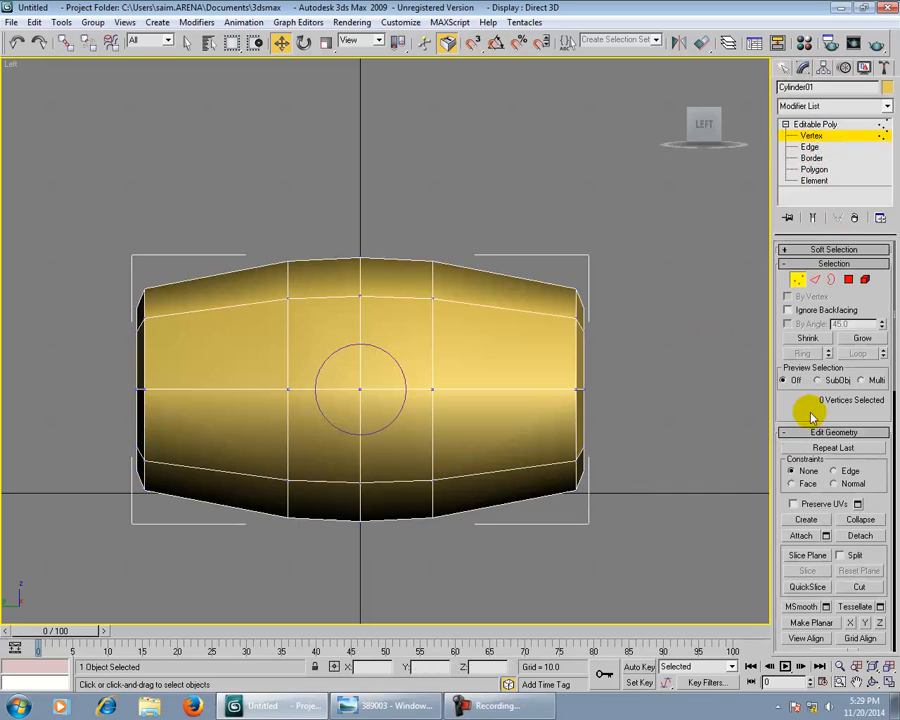
click(862, 587)
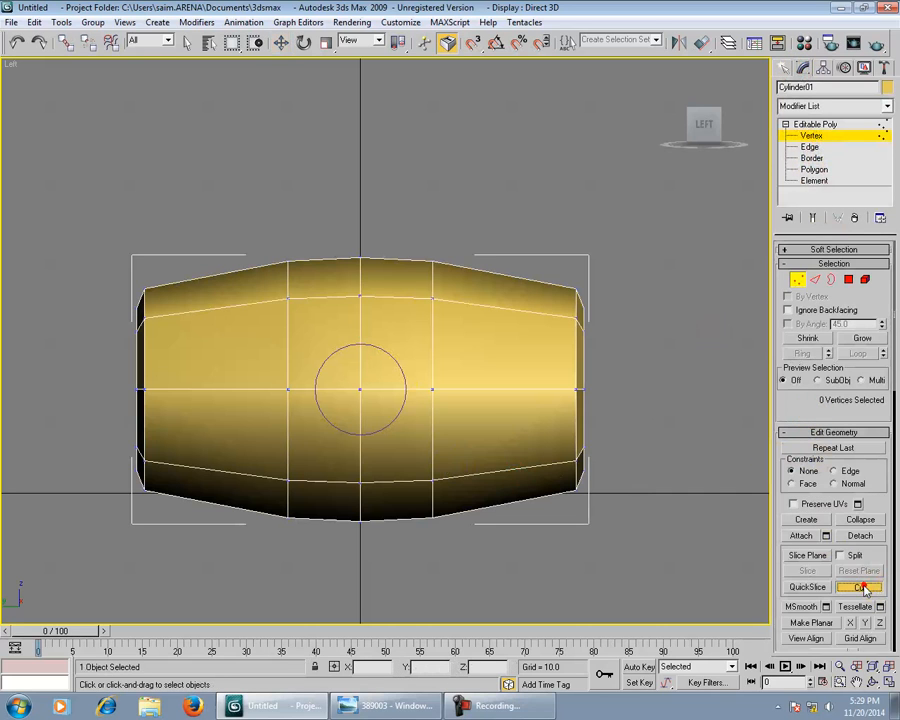
click(360, 343)
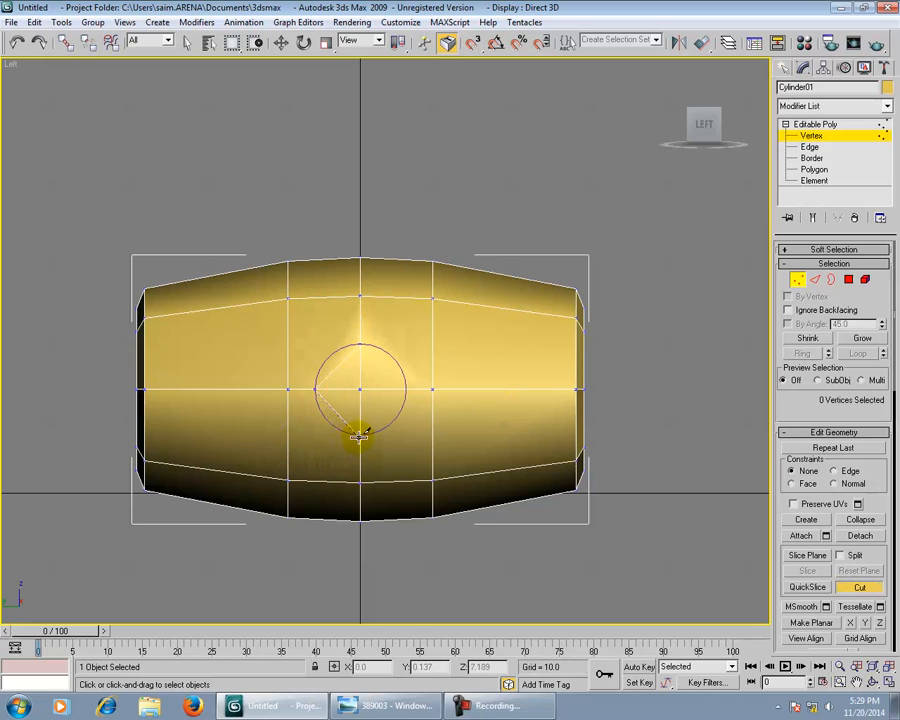
click(404, 388)
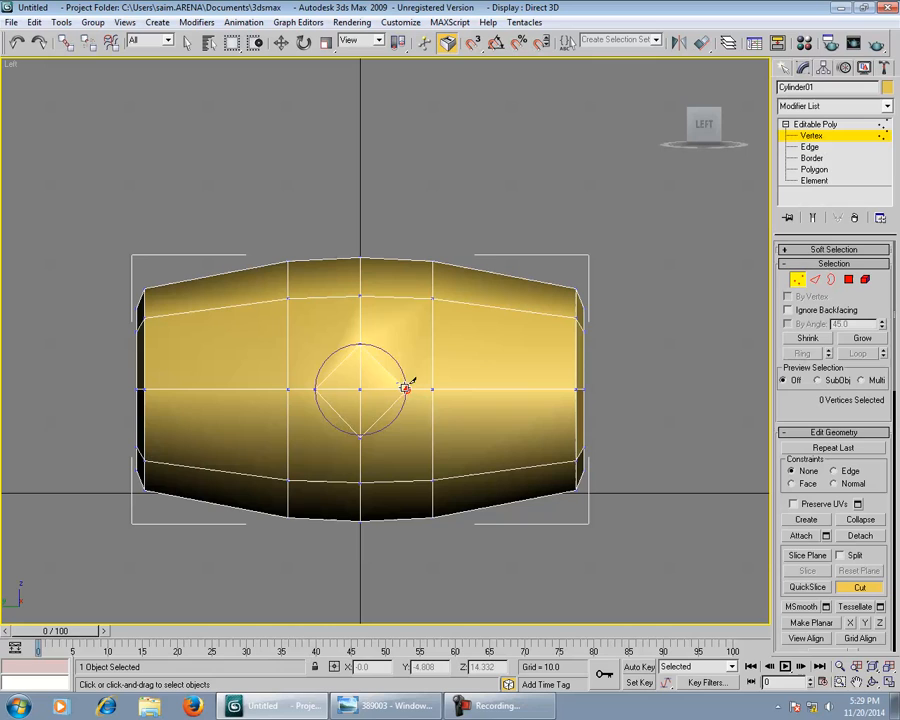
click(362, 344)
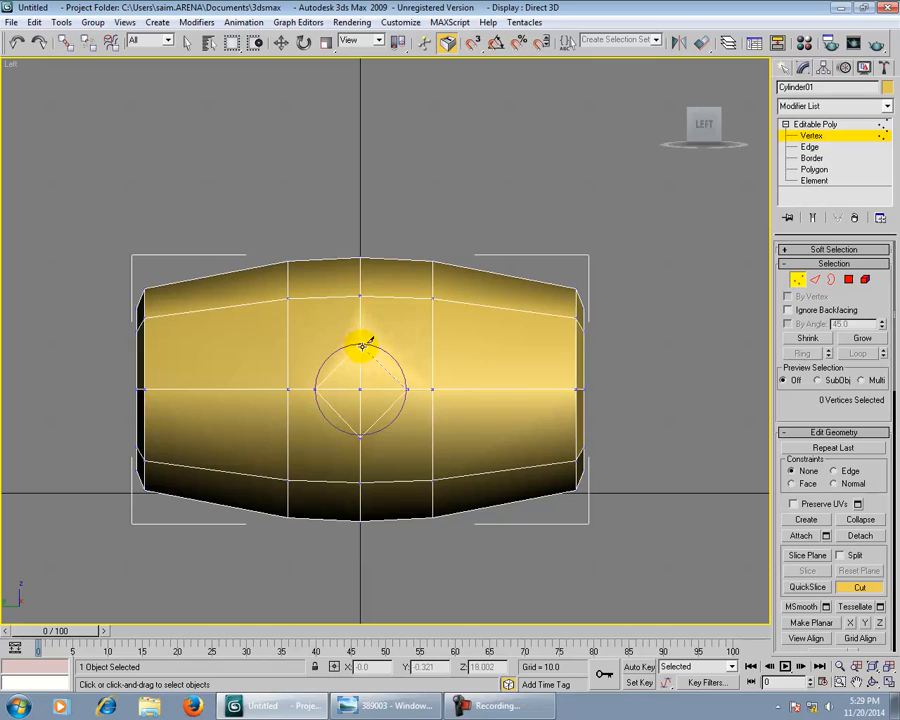
right_click(444, 375)
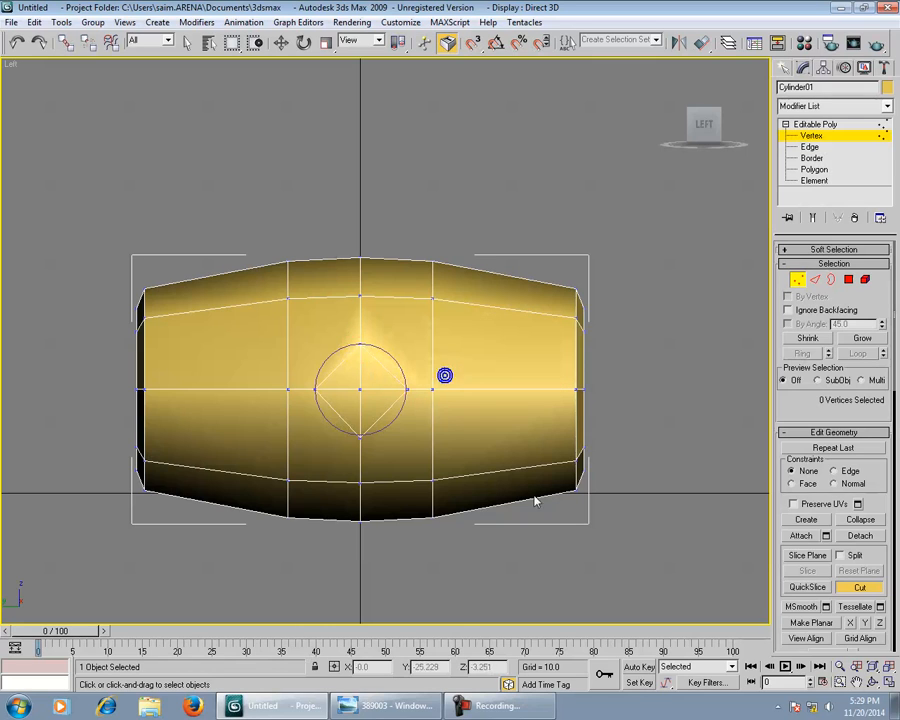
Step: Cut from the middle of each diamond side to the nearest corner vertex of the surrounding polygons
click(378, 361)
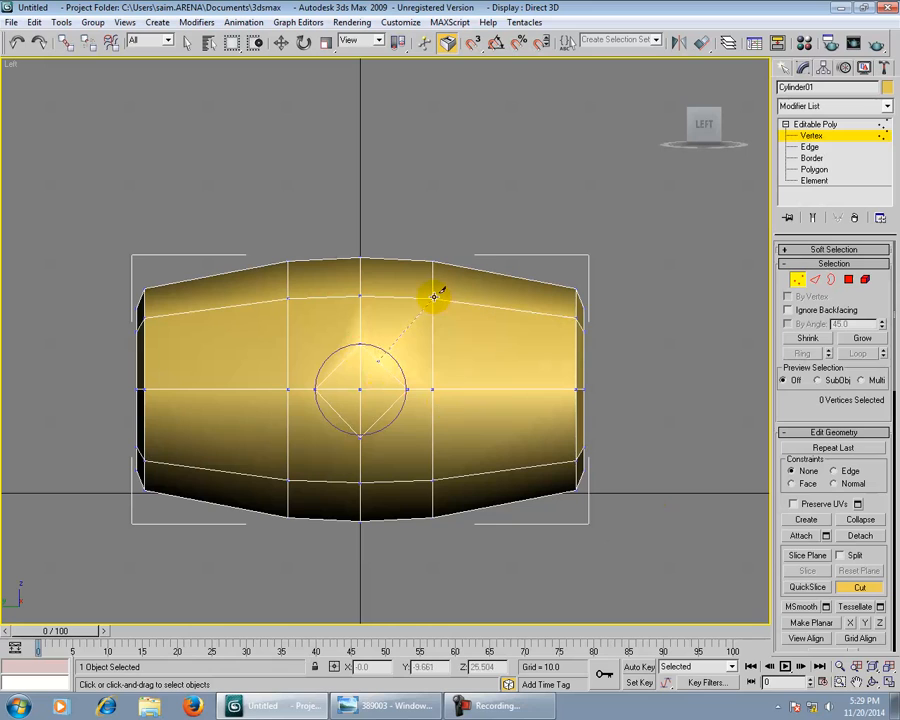
right_click(433, 298)
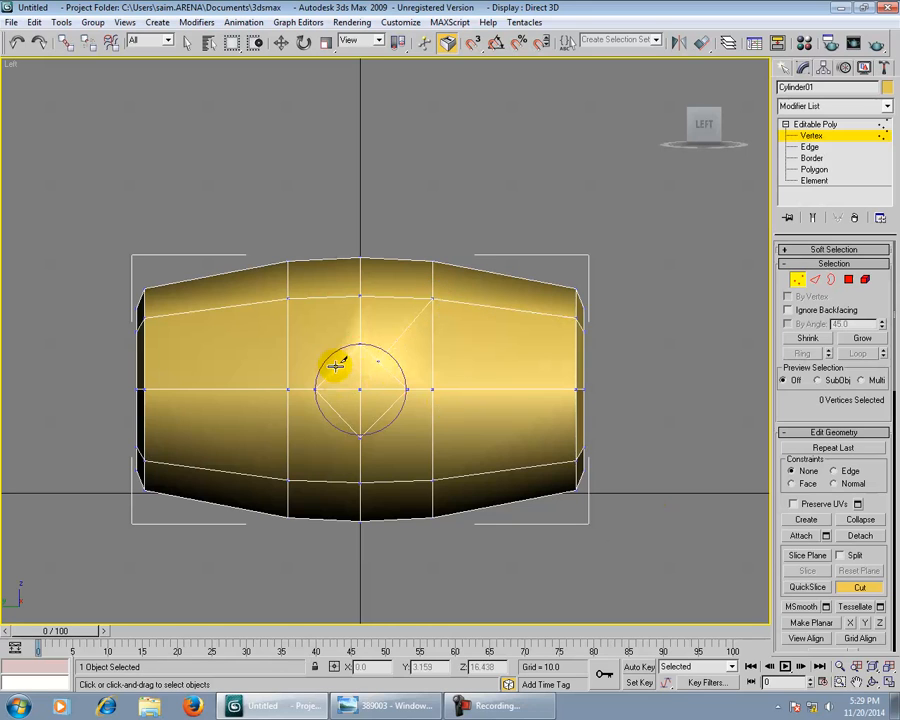
click(336, 366)
click(288, 298)
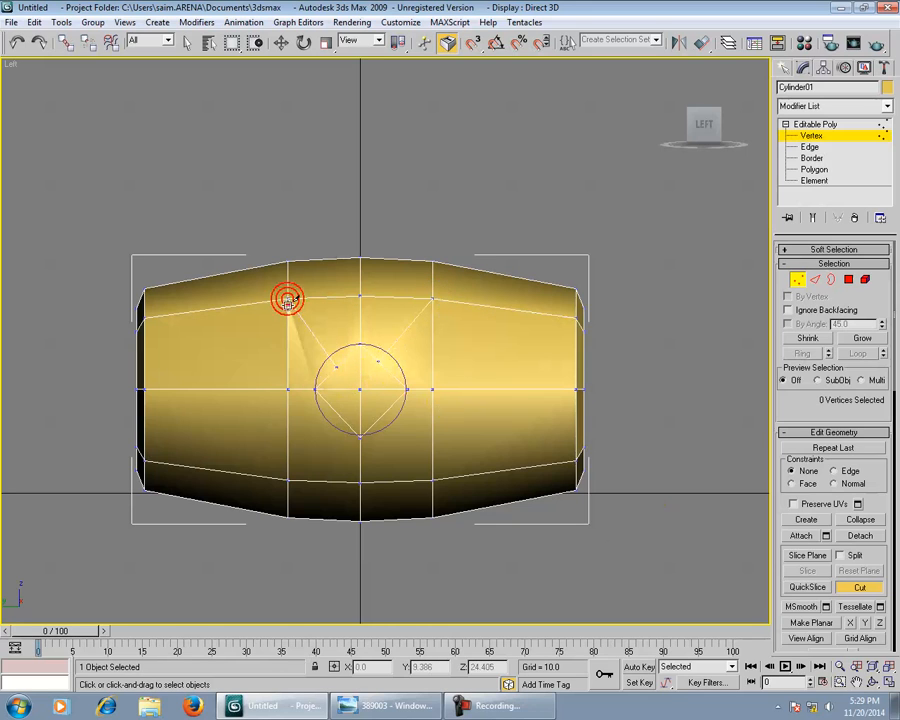
click(340, 408)
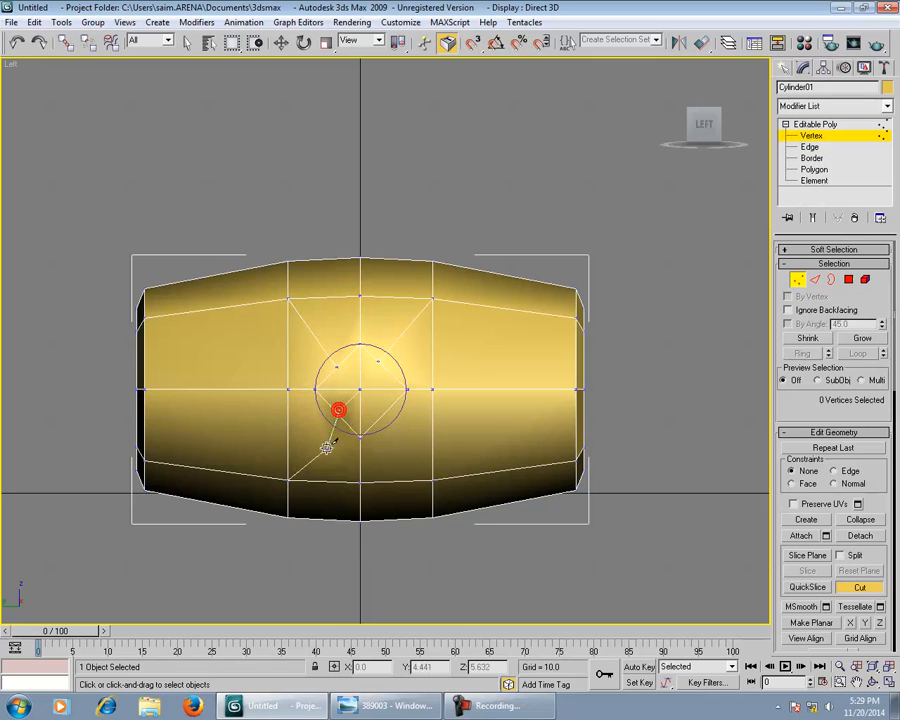
click(390, 408)
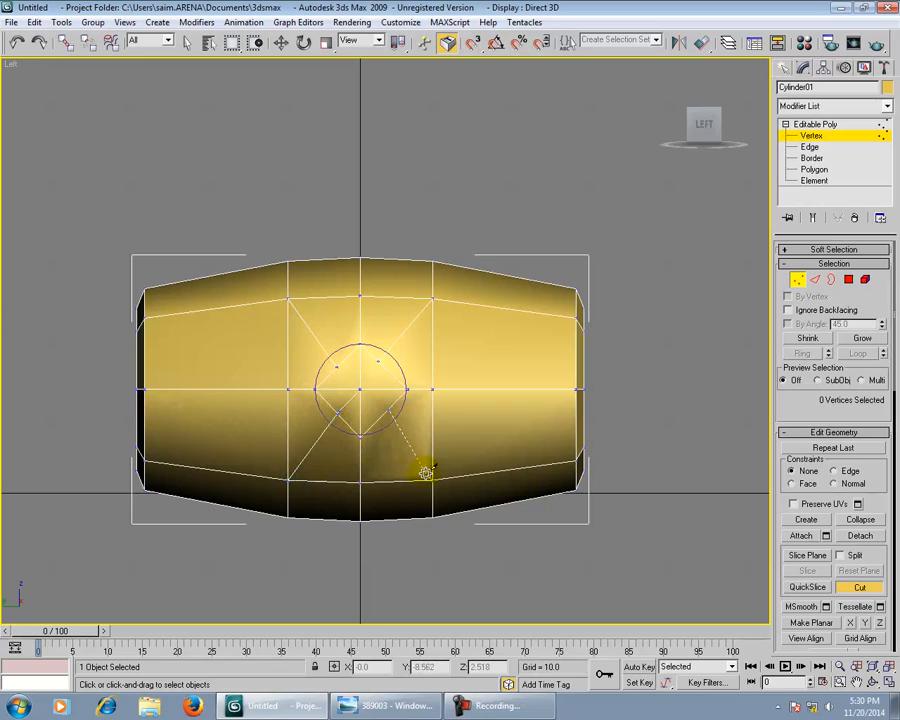
right_click(504, 392)
scroll(395, 420, up, 5)
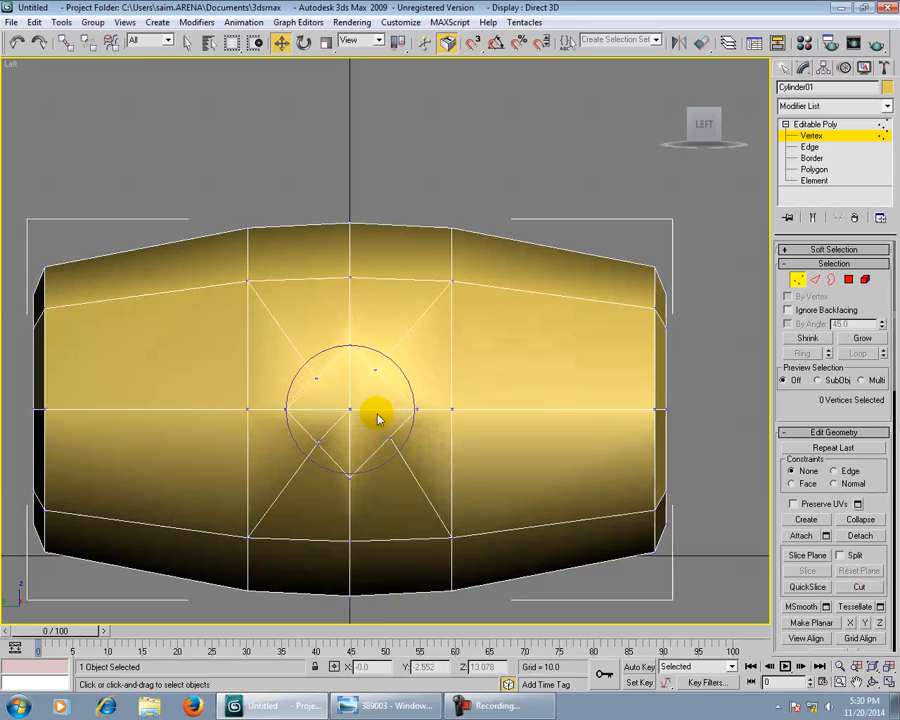
click(378, 374)
ctrl+click(292, 388)
ctrl+click(276, 479)
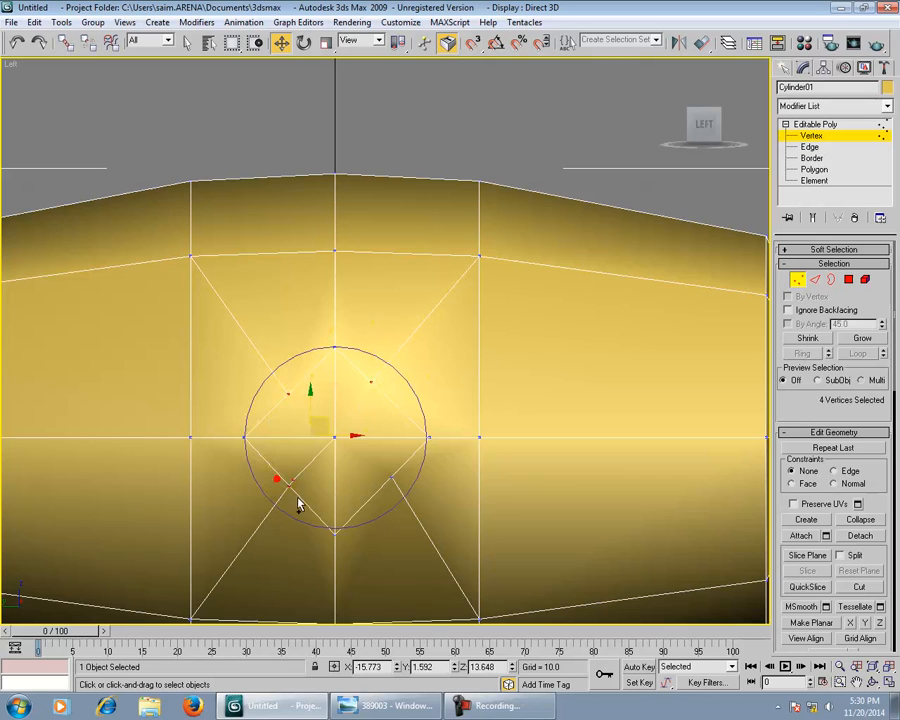
click(315, 491)
click(290, 479)
key(Delete)
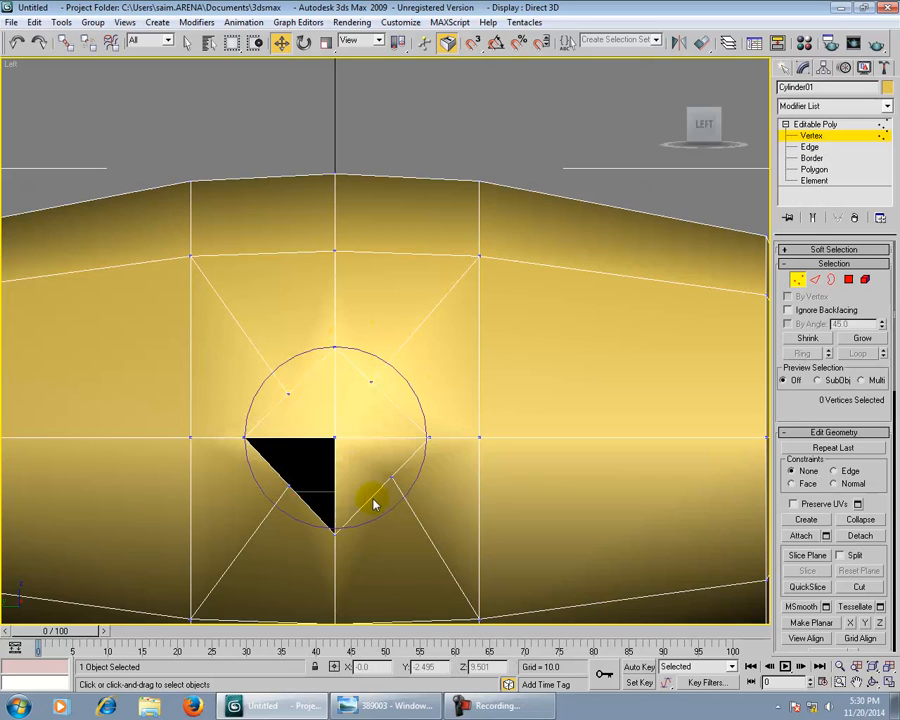
key(ctrl+z)
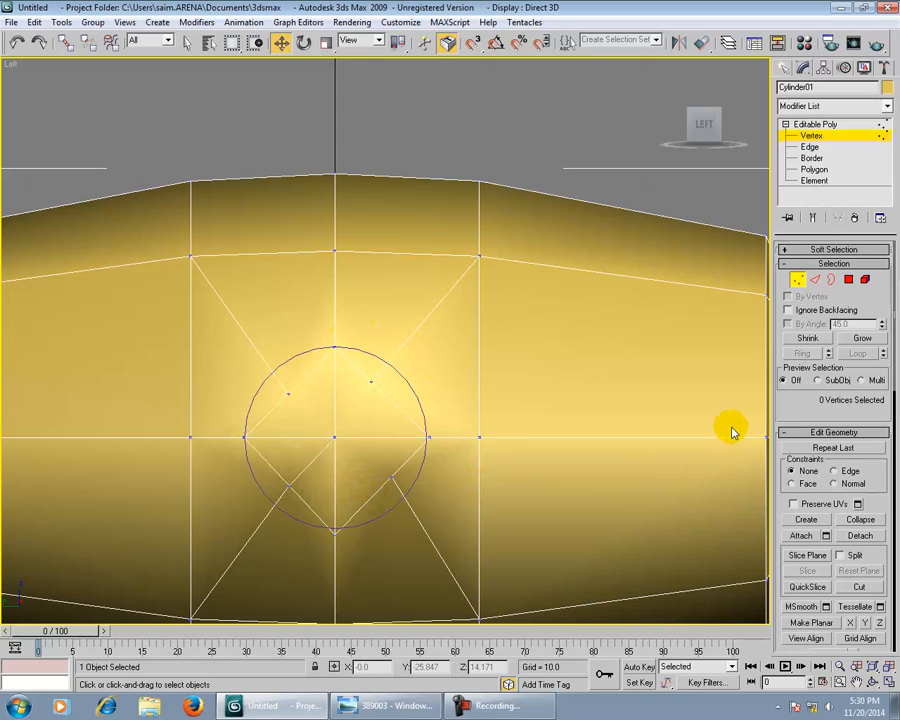
Step: Scale the four mid-side vertices of the diamond outward to about 142% so they approach the circle
click(288, 393)
ctrl+click(371, 381)
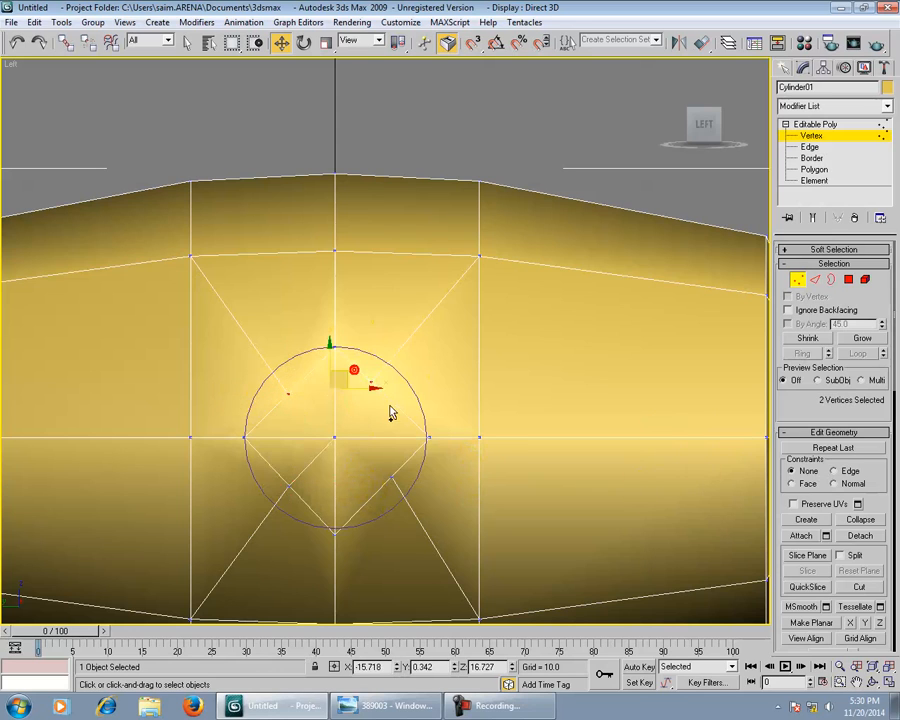
ctrl+click(390, 475)
ctrl+click(289, 486)
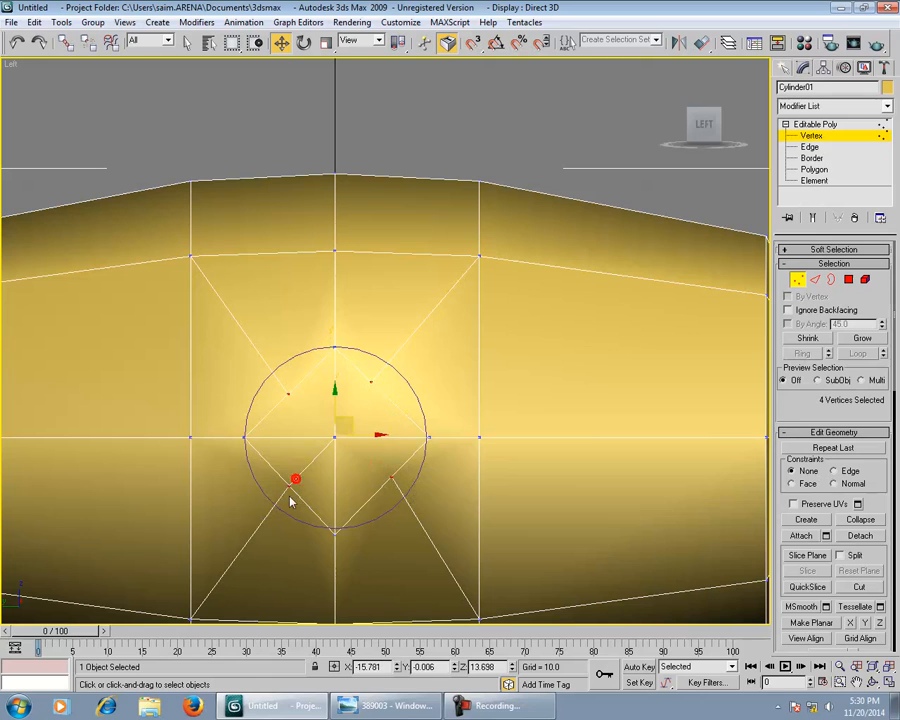
key(r)
drag(333, 435, 310, 402)
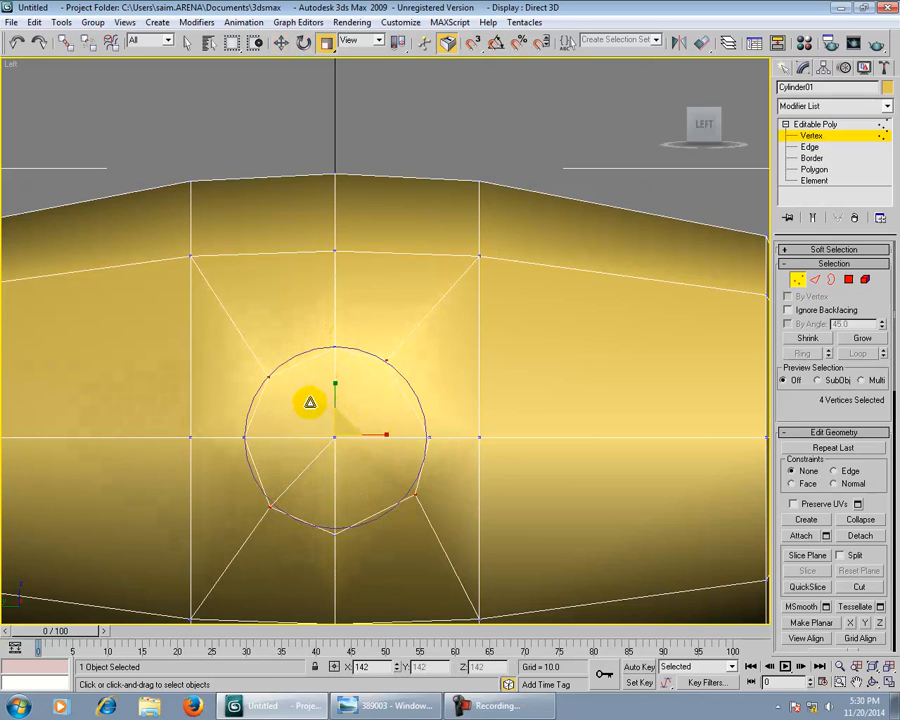
Step: Move the outline's upper-left diagonal vertex up and inward to sit on the circle
click(411, 388)
drag(399, 363, 231, 412)
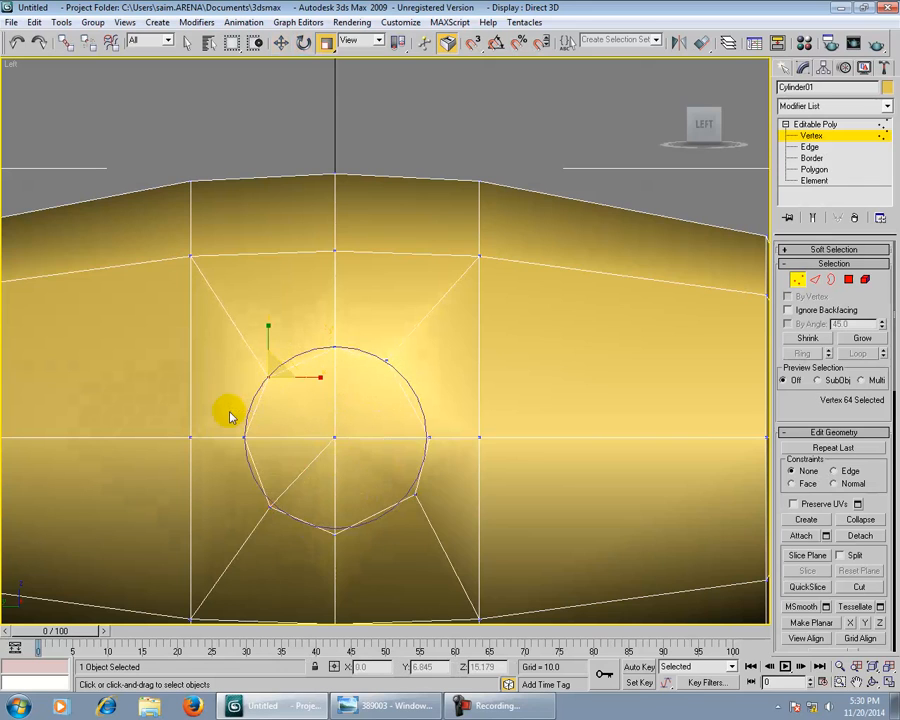
key(w)
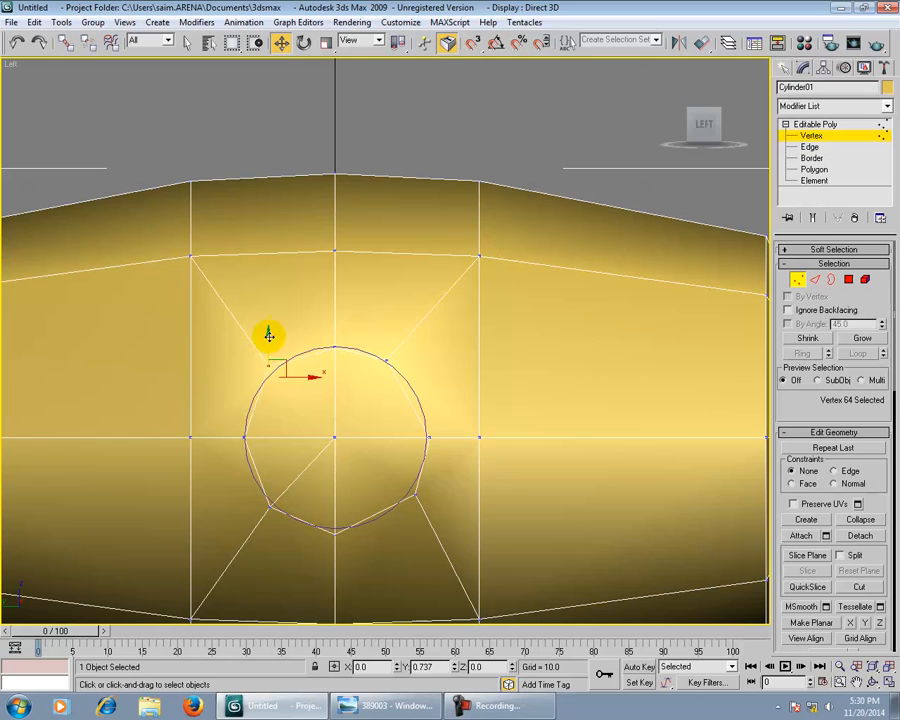
drag(308, 368, 309, 368)
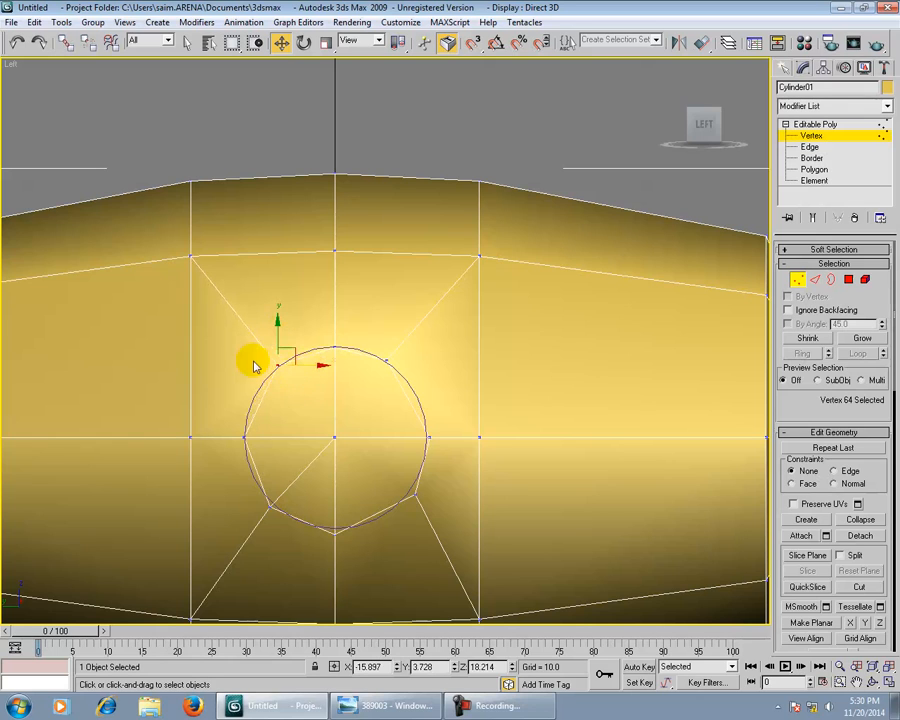
drag(365, 398, 424, 394)
drag(256, 359, 295, 355)
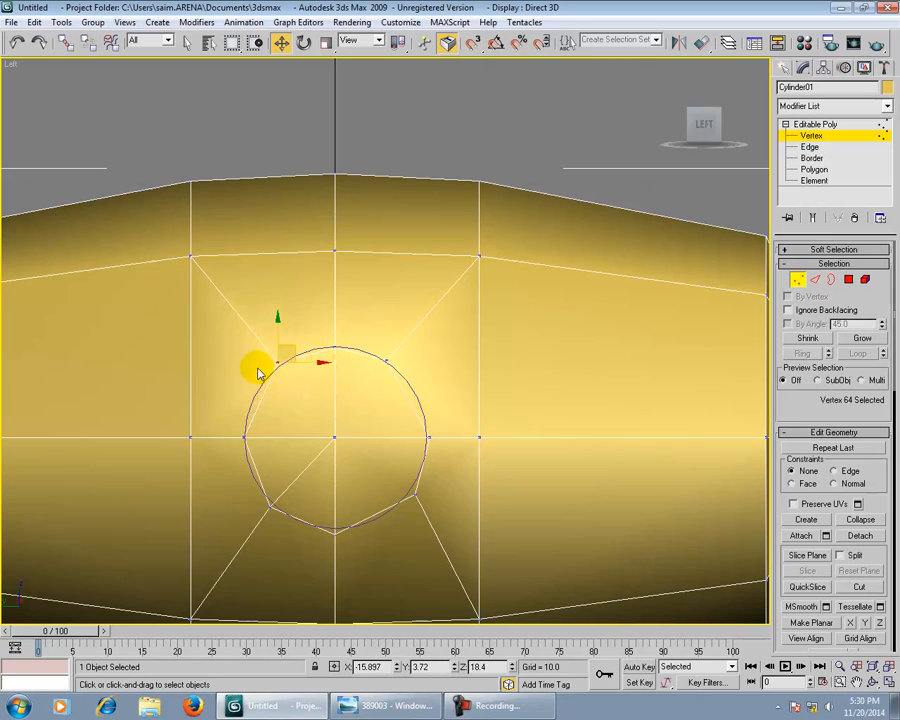
Step: Nudge the outline's lower-left, bottom and lower-right vertices onto the circle and clear the vertex selection
click(270, 510)
drag(266, 490, 266, 479)
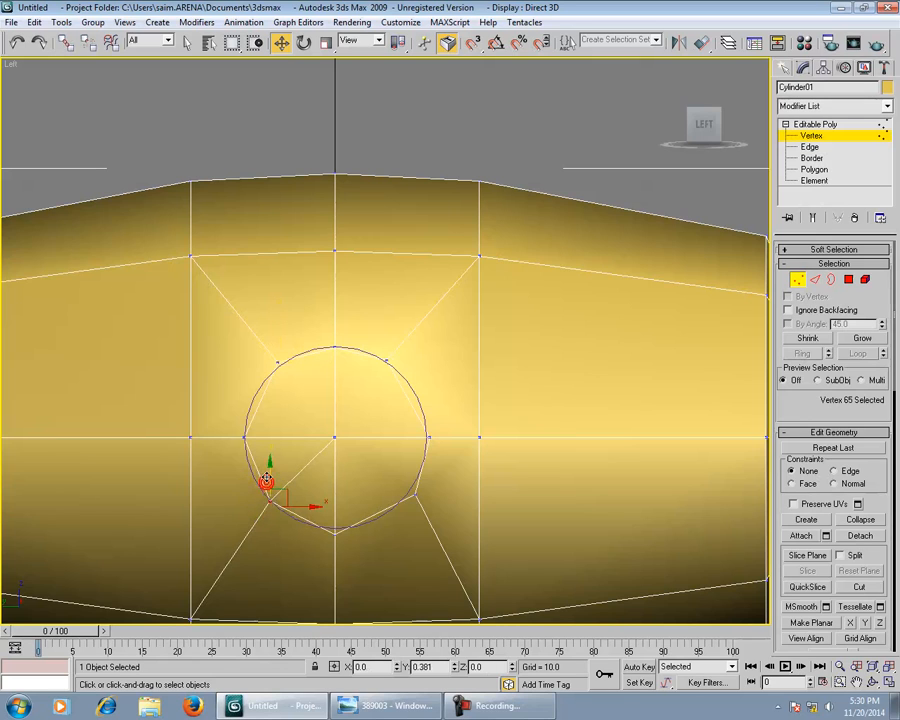
click(328, 526)
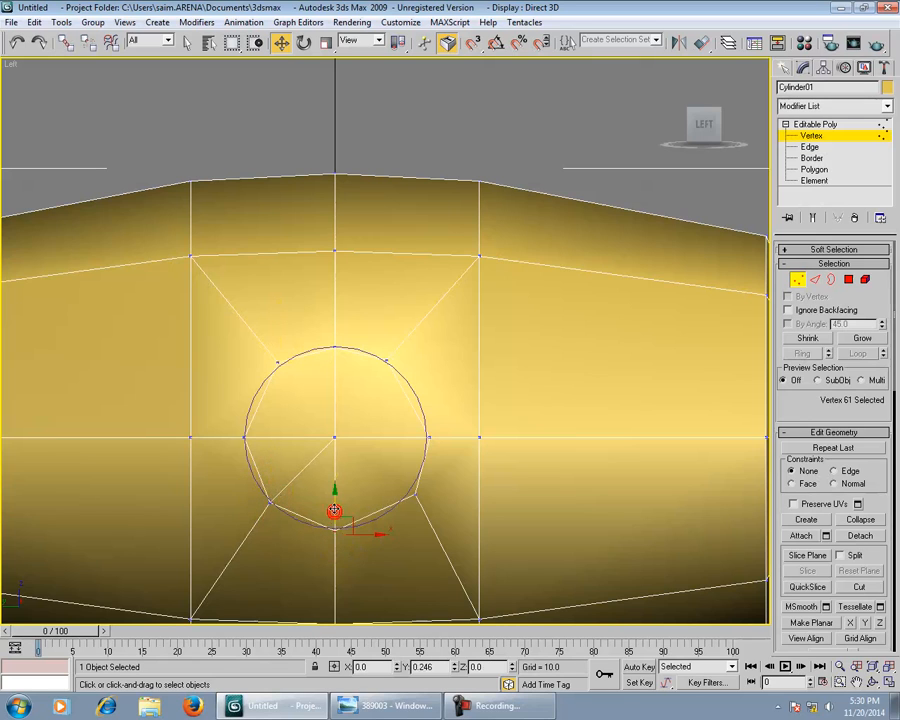
click(409, 491)
click(415, 494)
drag(448, 493, 439, 493)
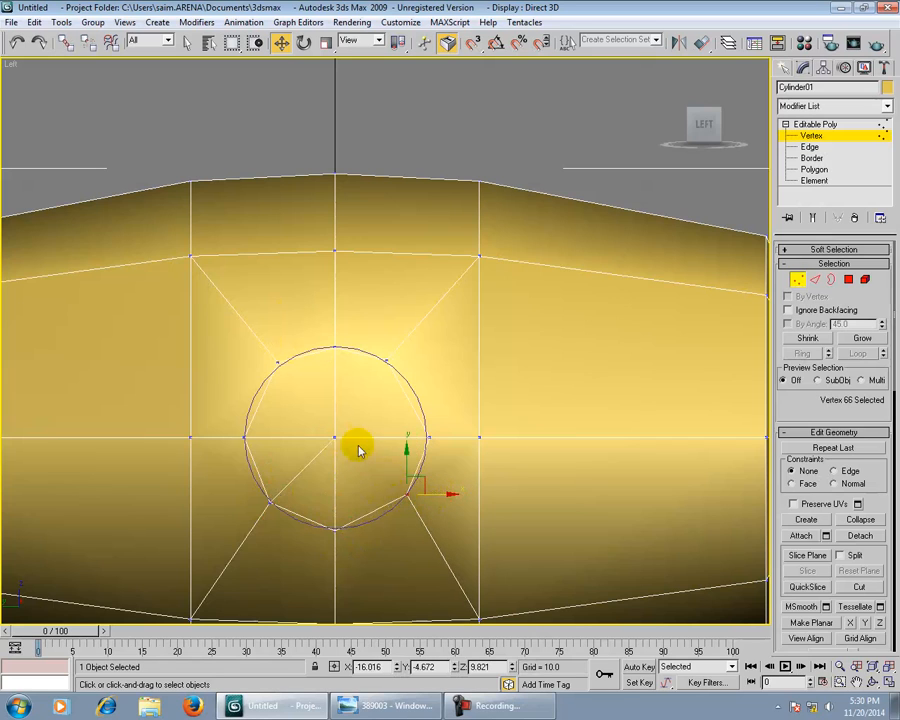
click(482, 440)
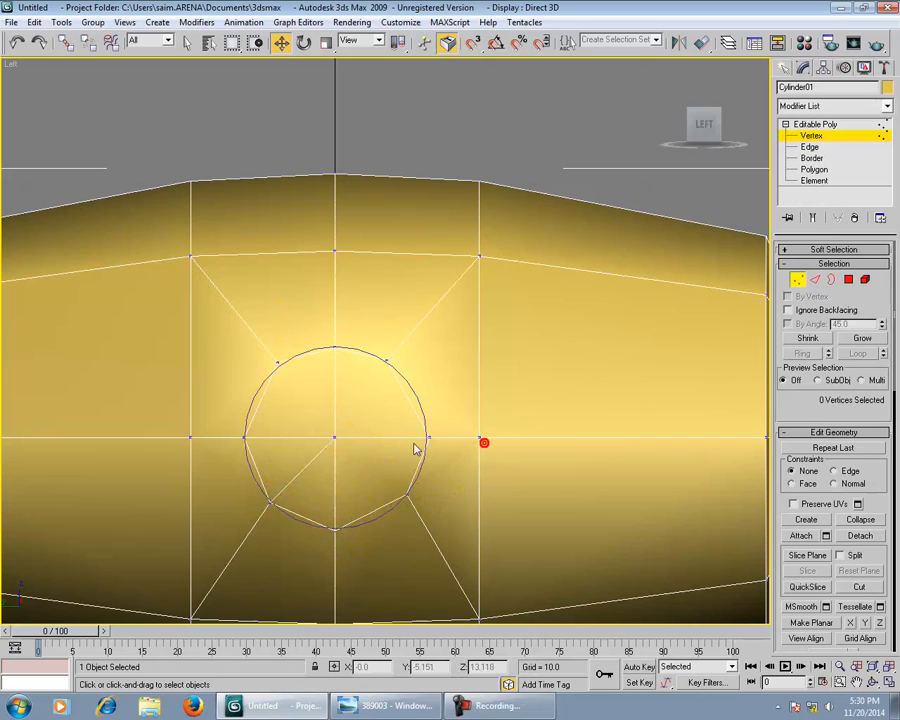
Step: Remove the stray diagonal edge running from the outline's centre to its lower-left vertex
click(809, 146)
click(301, 464)
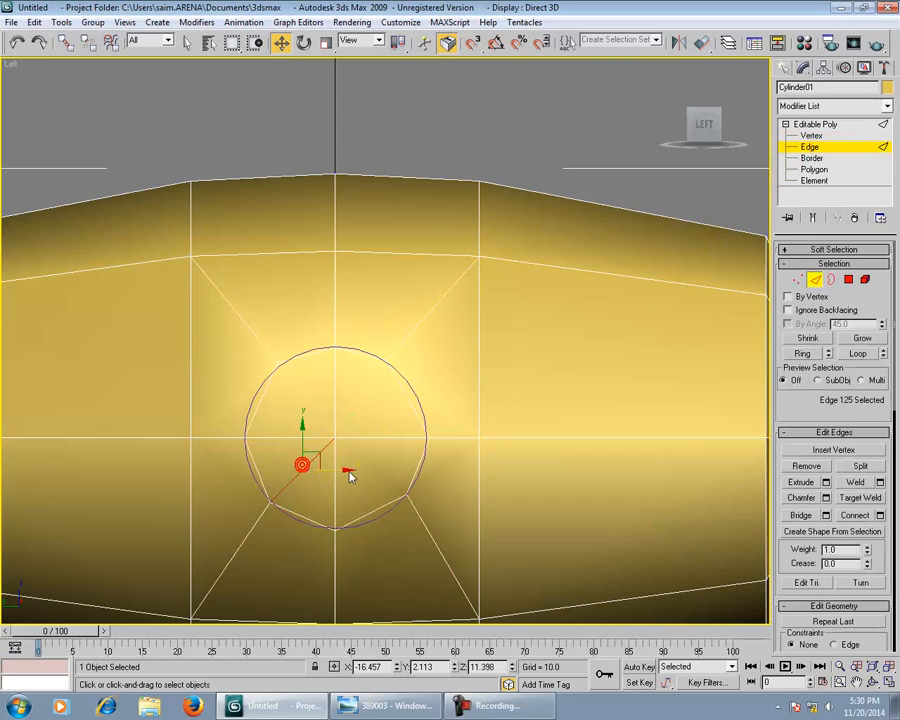
click(415, 465)
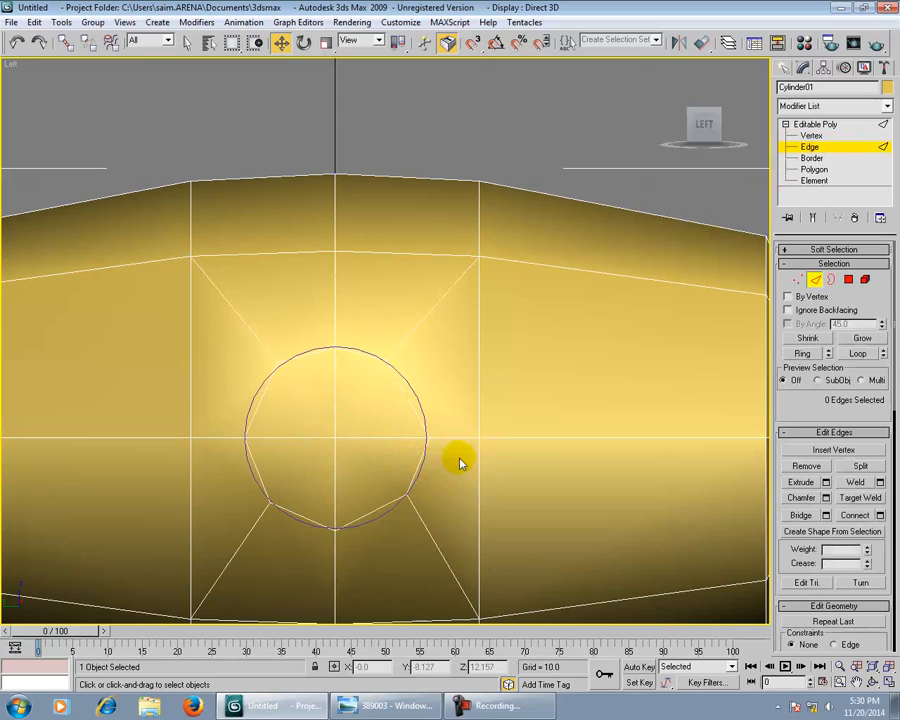
Step: Select the four polygons inside the circular outline on the head's side in a maximized perspective view
click(811, 135)
key(alt+w)
right_click(524, 469)
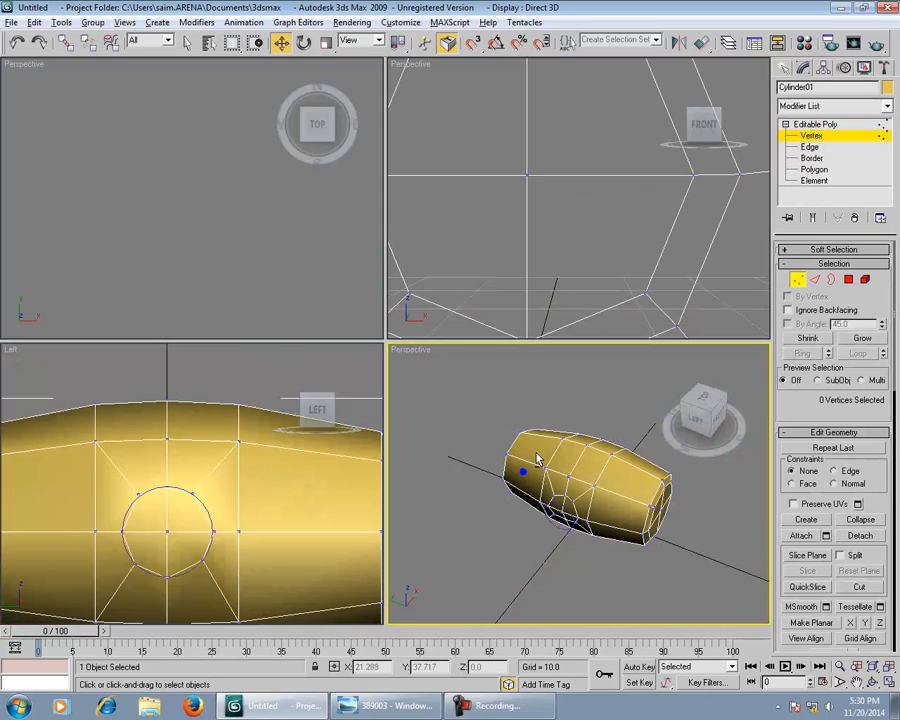
key(alt+w)
scroll(516, 488, up, 5)
alt+middle_drag(449, 493, 475, 466)
scroll(475, 466, down, 1)
middle_drag(524, 516, 526, 479)
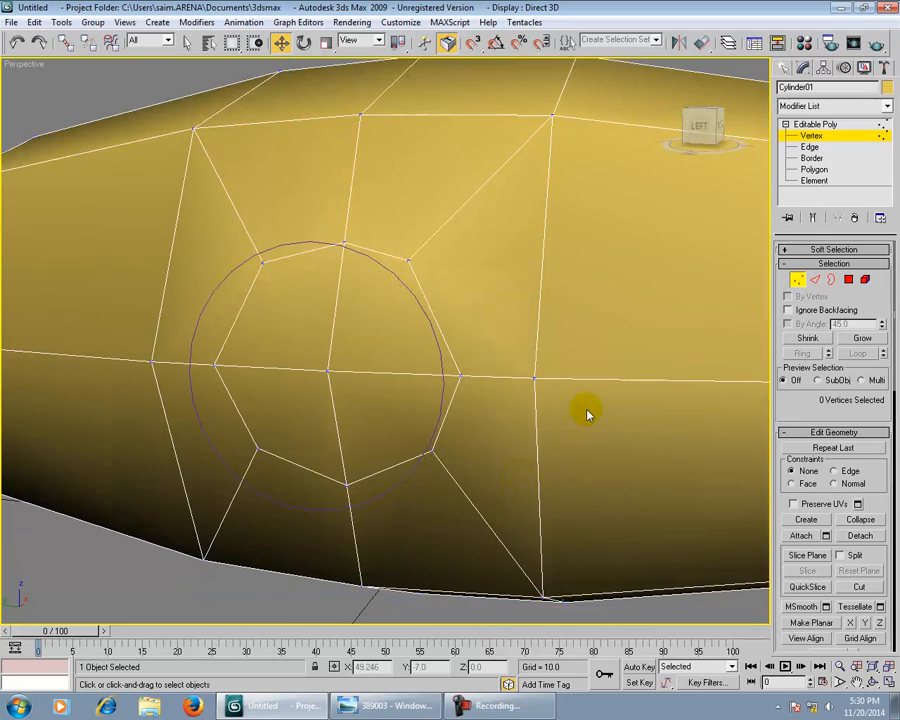
click(812, 169)
click(354, 348)
ctrl+click(306, 345)
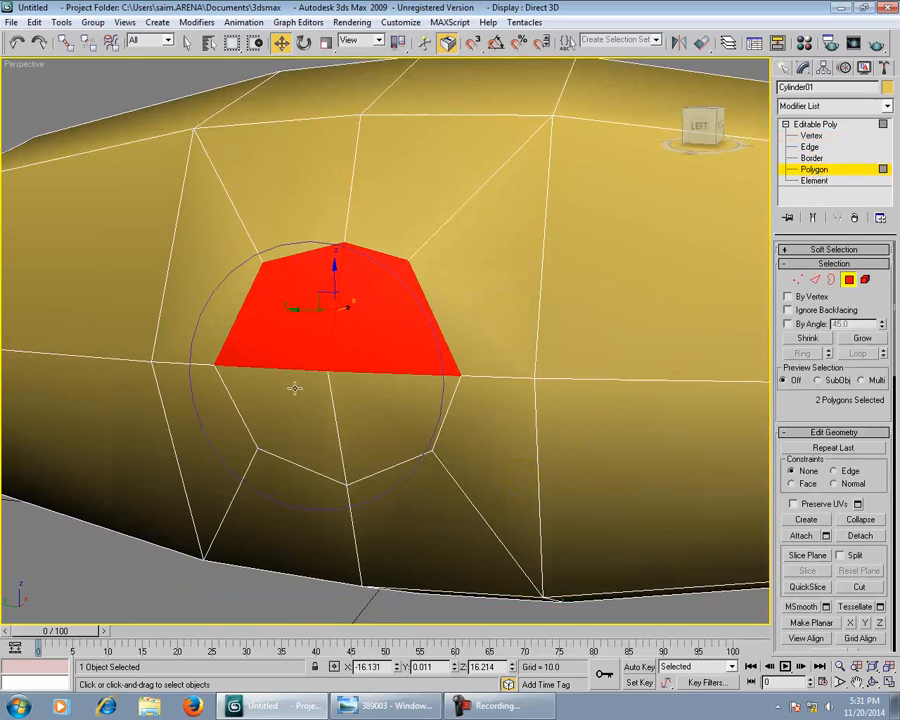
ctrl+click(295, 388)
ctrl+click(357, 414)
Step: Flatten the four selected polygons along X to about 46%, and delete them to open a hole in the head
alt+middle_drag(365, 399, 321, 466)
key(r)
drag(309, 451, 353, 418)
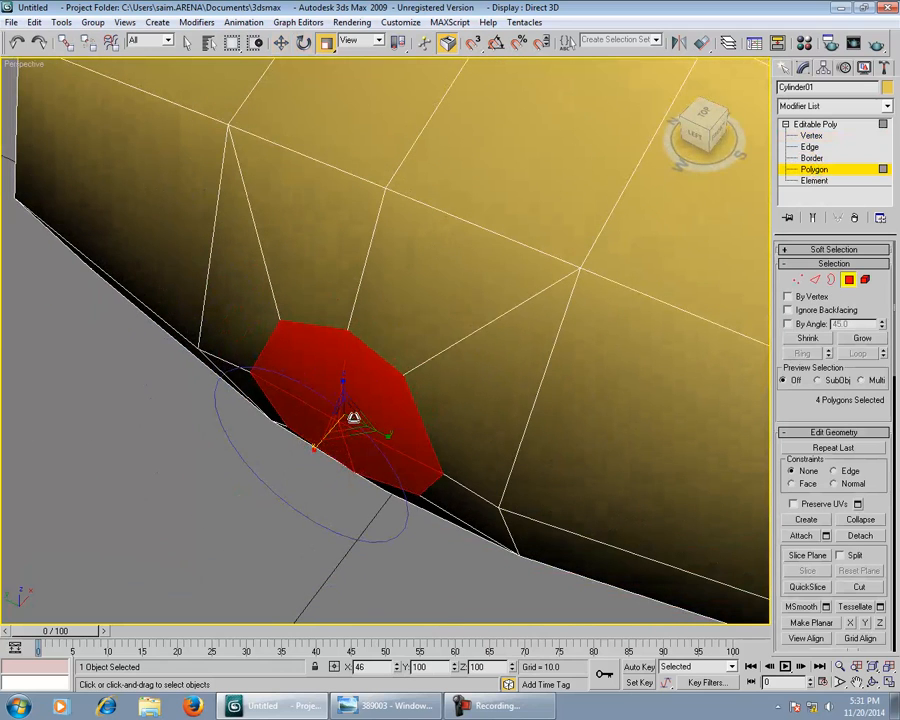
click(452, 514)
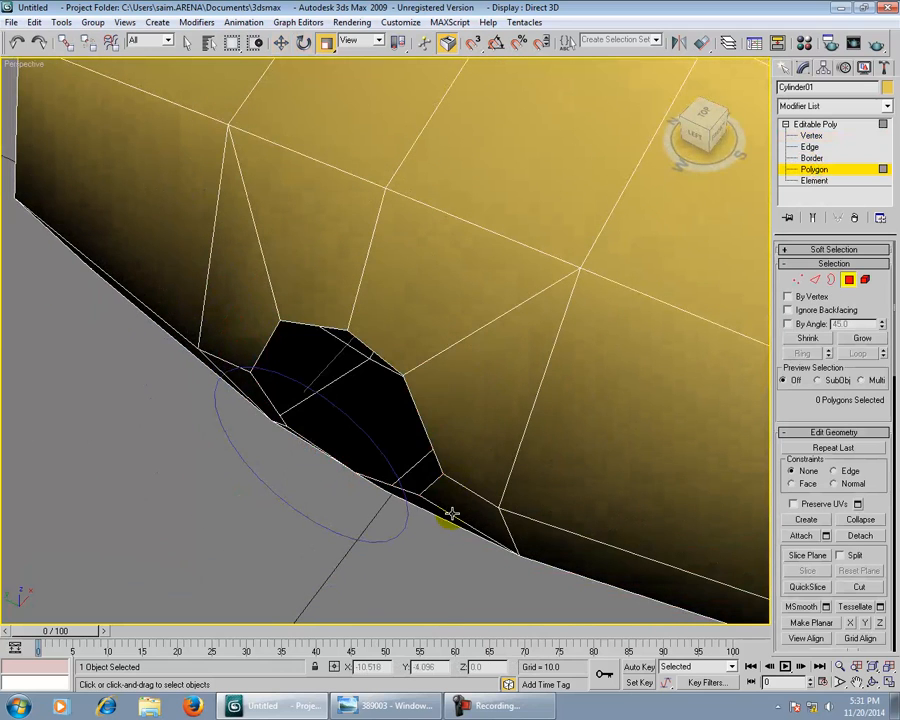
Step: Exit polygon editing and turn on NURMS subdivision for the head to preview the hole smoothed
alt+middle_drag(479, 527, 502, 543)
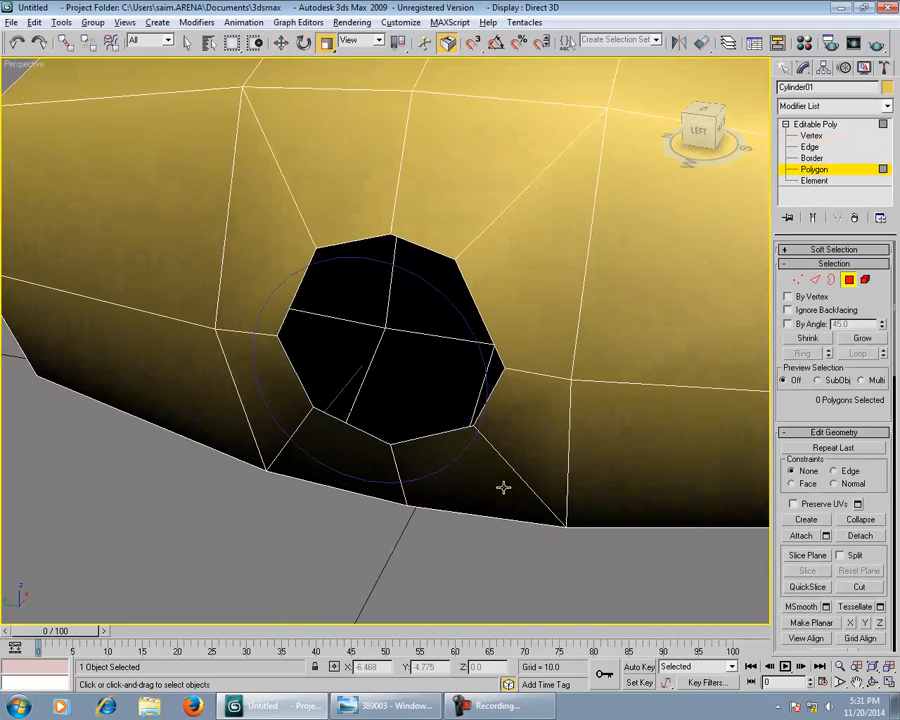
click(814, 169)
right_click(812, 310)
click(782, 417)
click(803, 389)
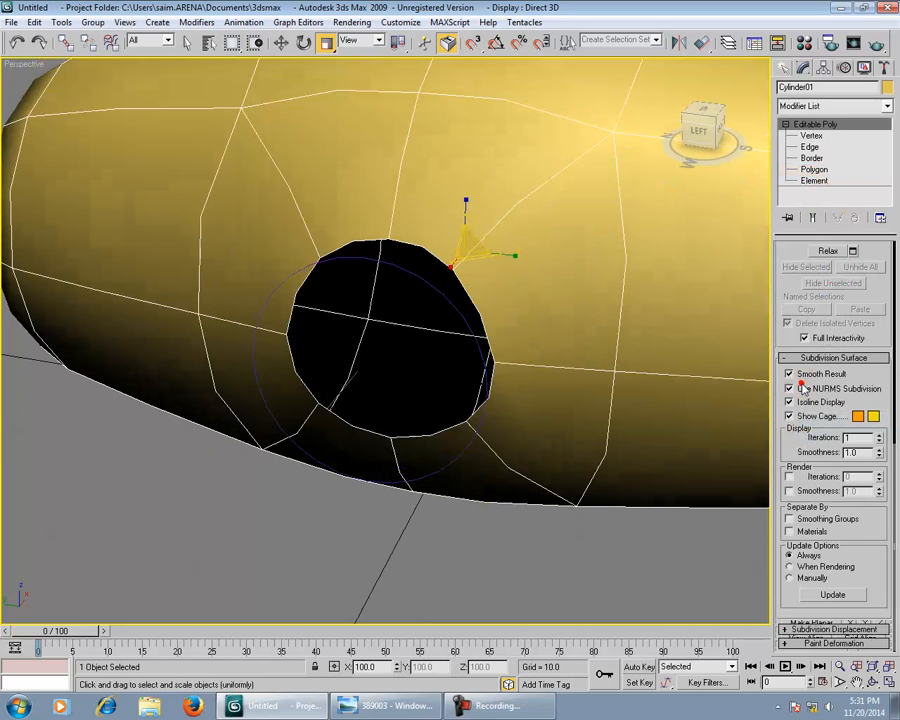
alt+middle_drag(481, 605, 502, 563)
click(539, 371)
key(alt+w)
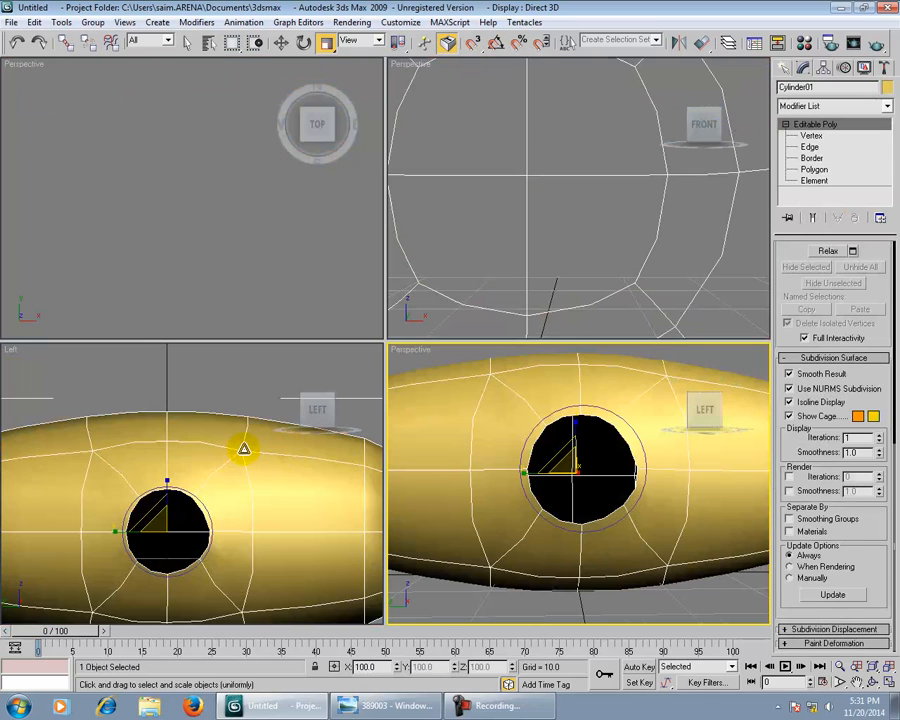
Step: In a maximized Left view, move the hole's upper-right and upper-left vertices outward so the smoothed edge follows the guide circle
right_click(204, 464)
key(alt+w)
middle_drag(319, 495, 325, 479)
key(w)
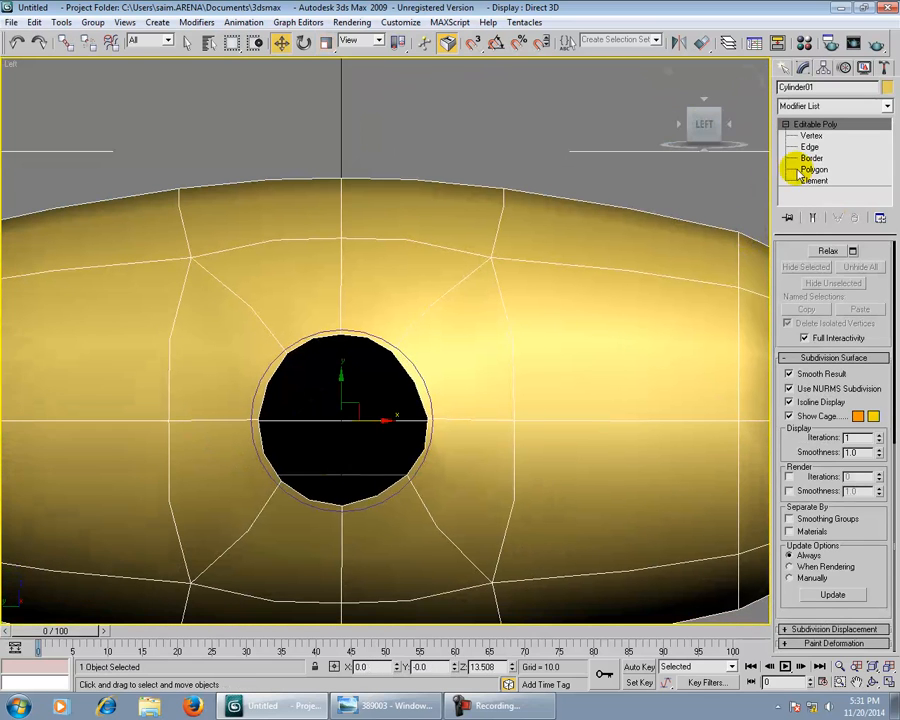
click(812, 136)
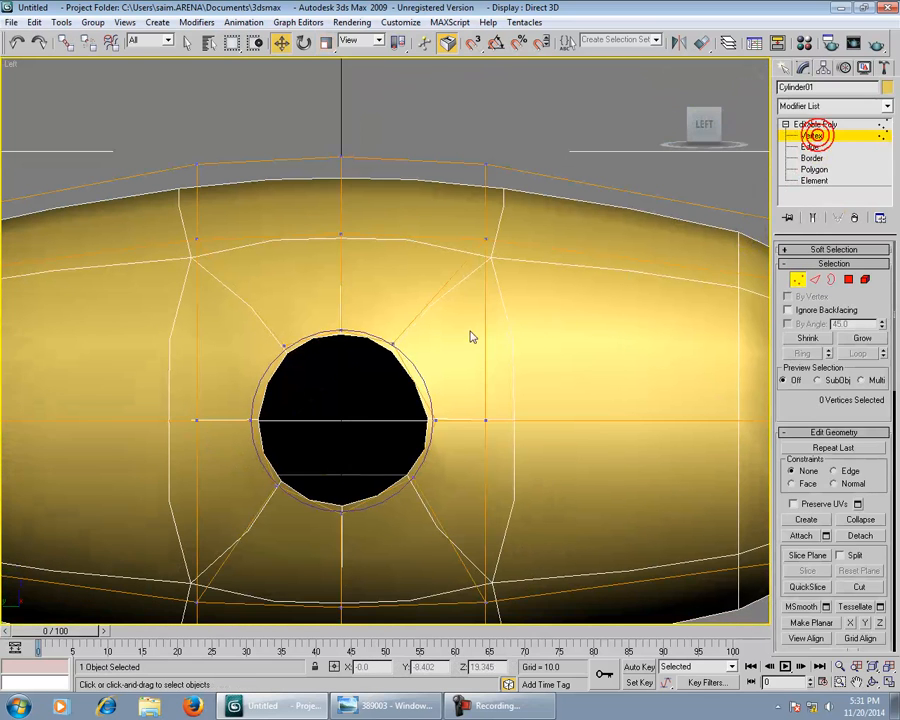
click(406, 330)
drag(410, 333, 428, 340)
click(286, 345)
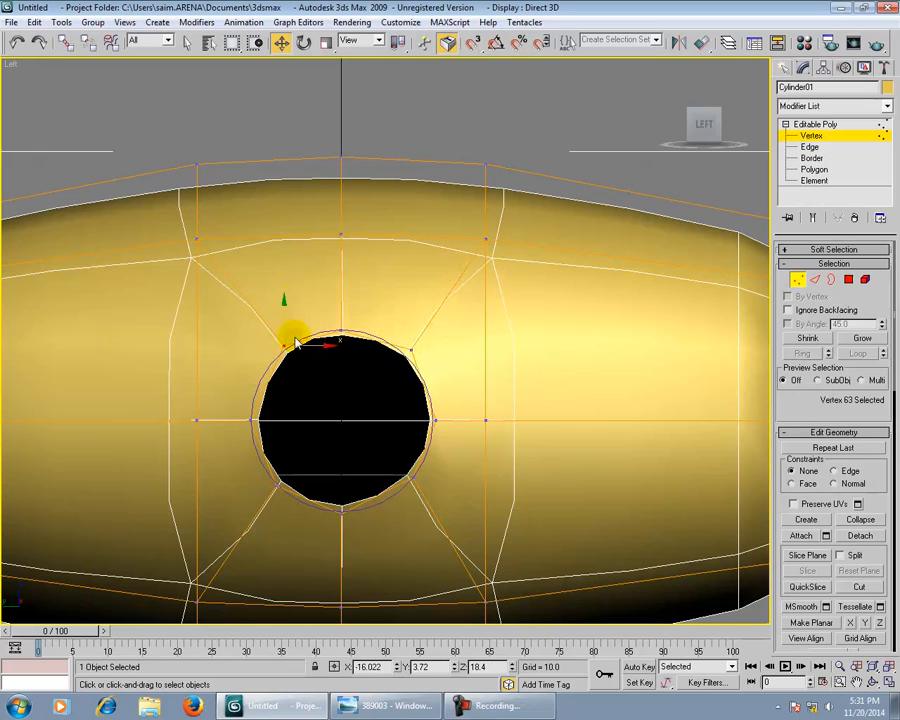
drag(304, 337, 287, 340)
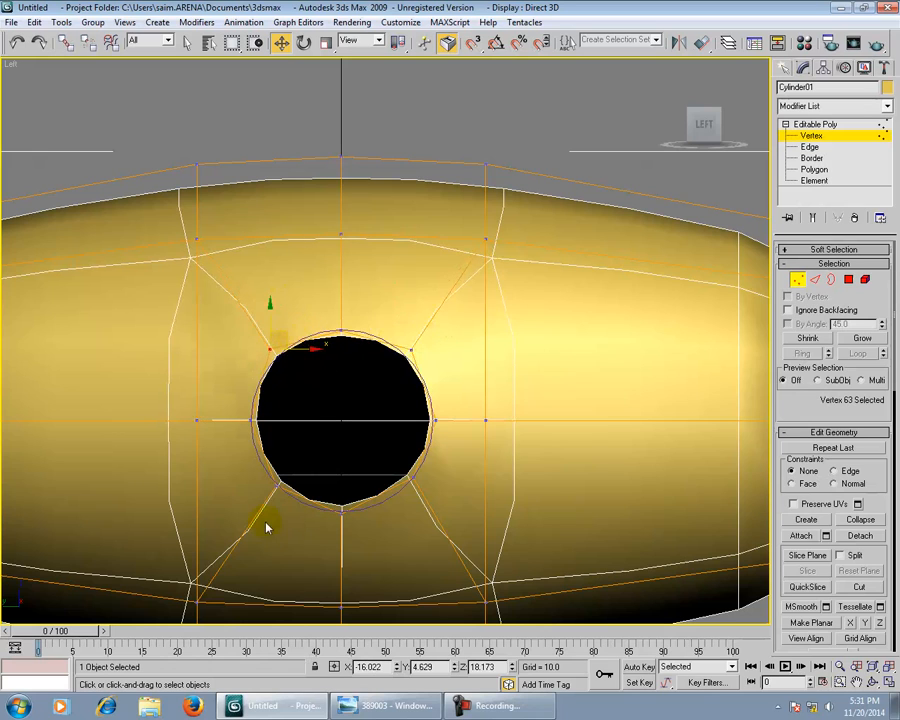
Step: Move the hole's leftmost, rightmost, top and bottom vertices slightly outward so the smoothed opening matches the guide circle
click(252, 421)
drag(284, 428, 271, 421)
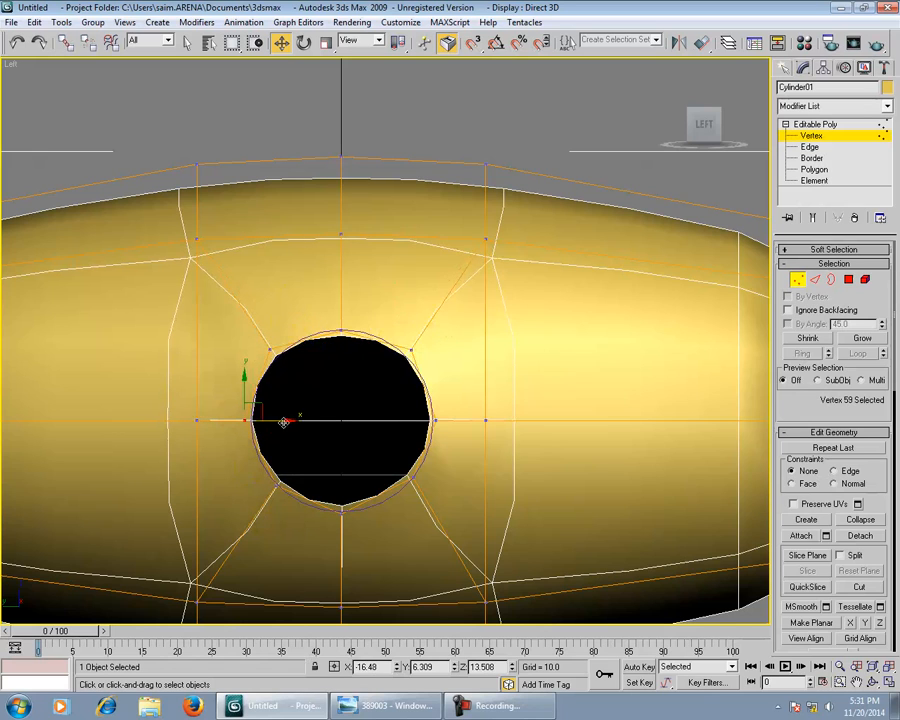
drag(455, 431, 475, 422)
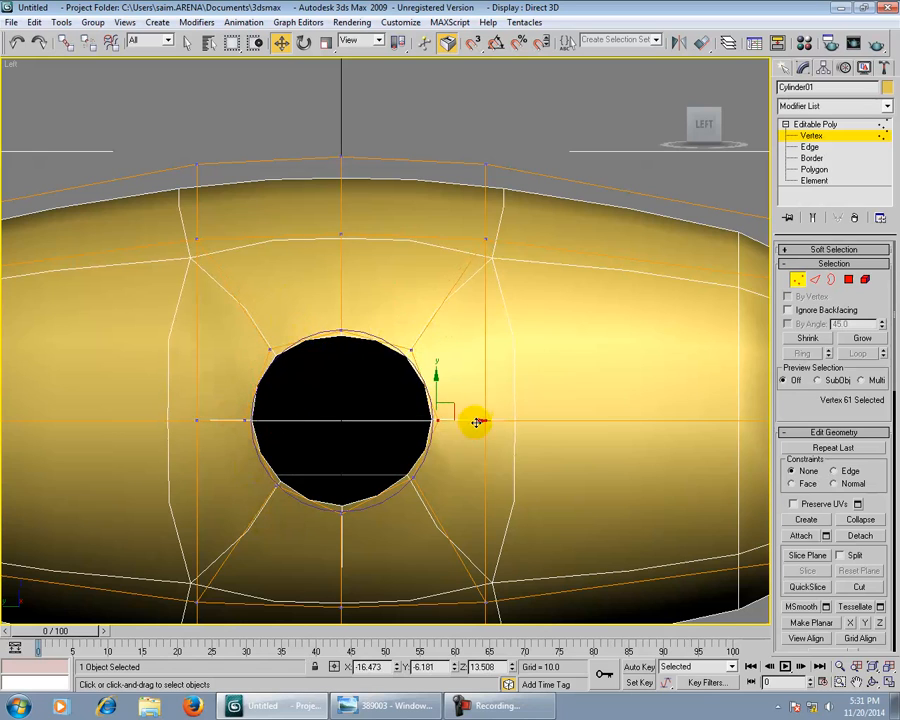
click(363, 339)
click(340, 332)
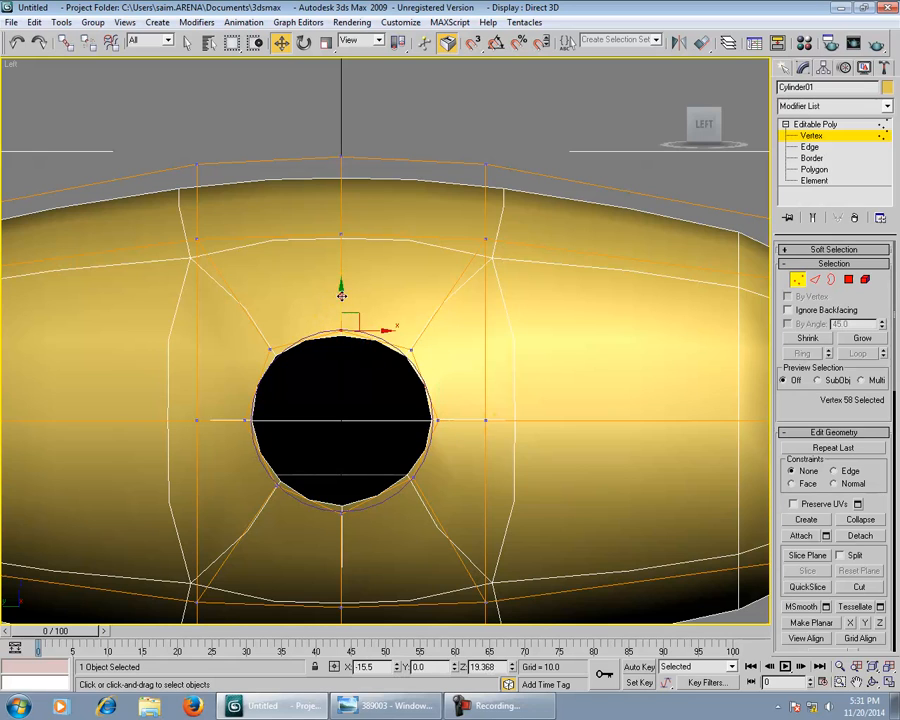
drag(341, 291, 341, 298)
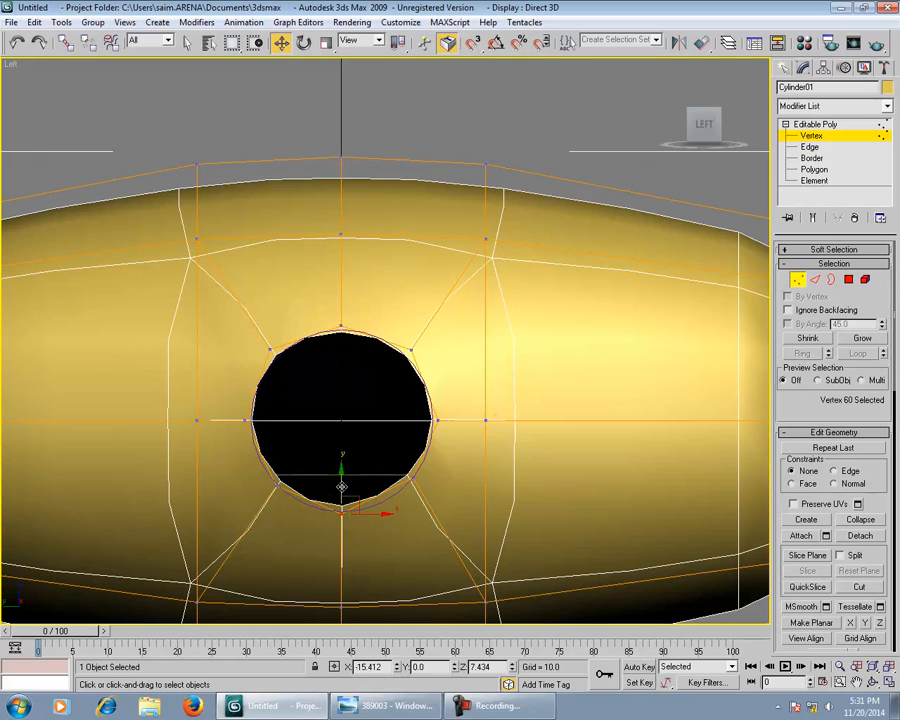
drag(341, 487, 337, 491)
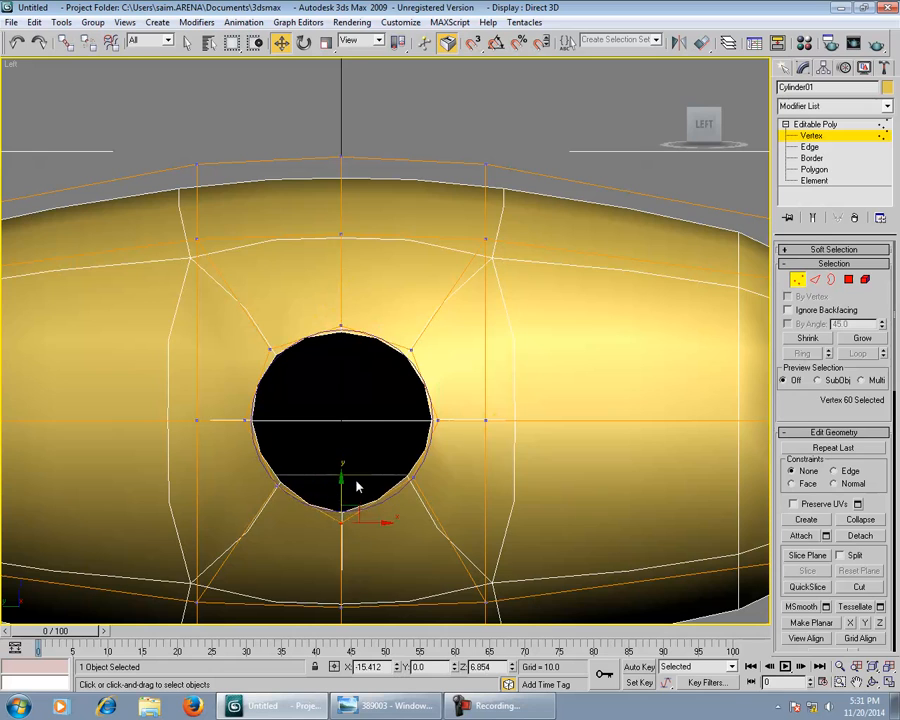
Step: Nudge the hole's lower-right and lower-left vertices slightly outward to round off the opening's lower half
click(398, 468)
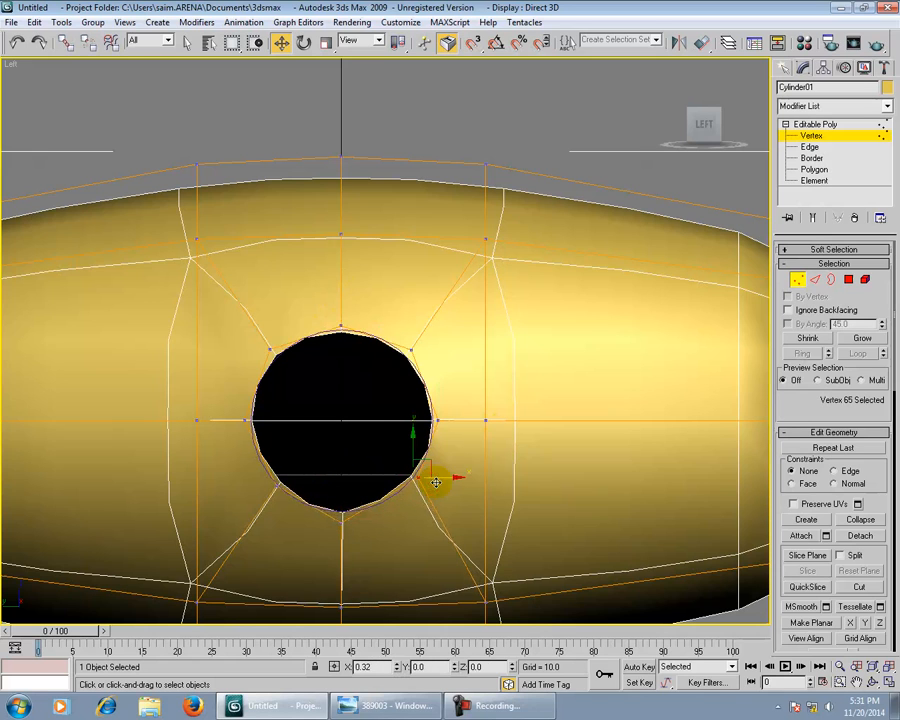
drag(436, 483, 437, 481)
drag(290, 477, 290, 475)
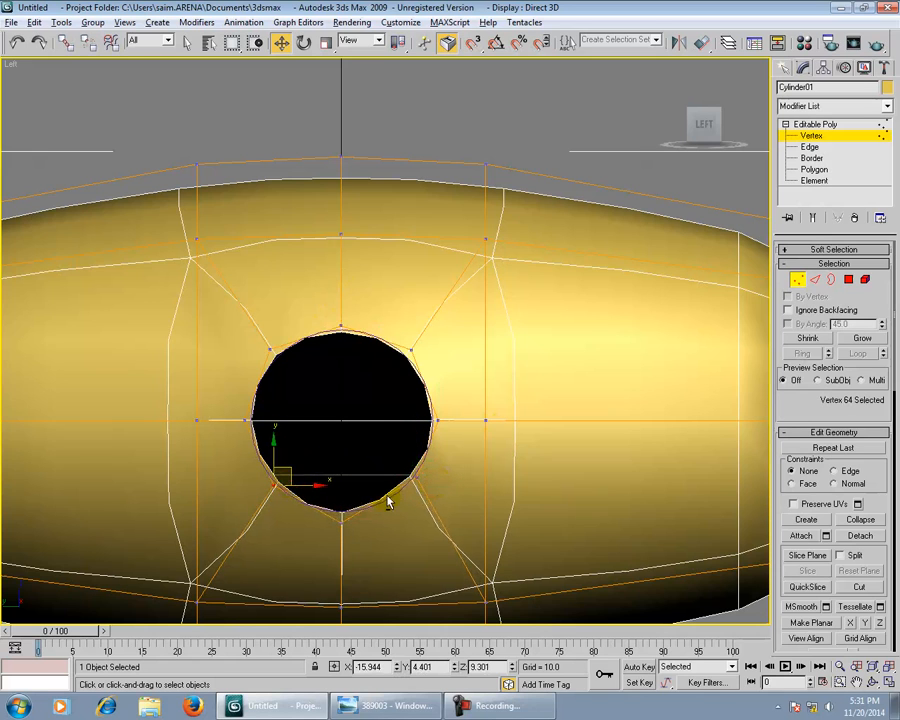
Step: Leave vertex editing, preview the head with 2 subdivision display iterations, and set the iterations back to 1
alt+middle_drag(389, 503, 425, 530)
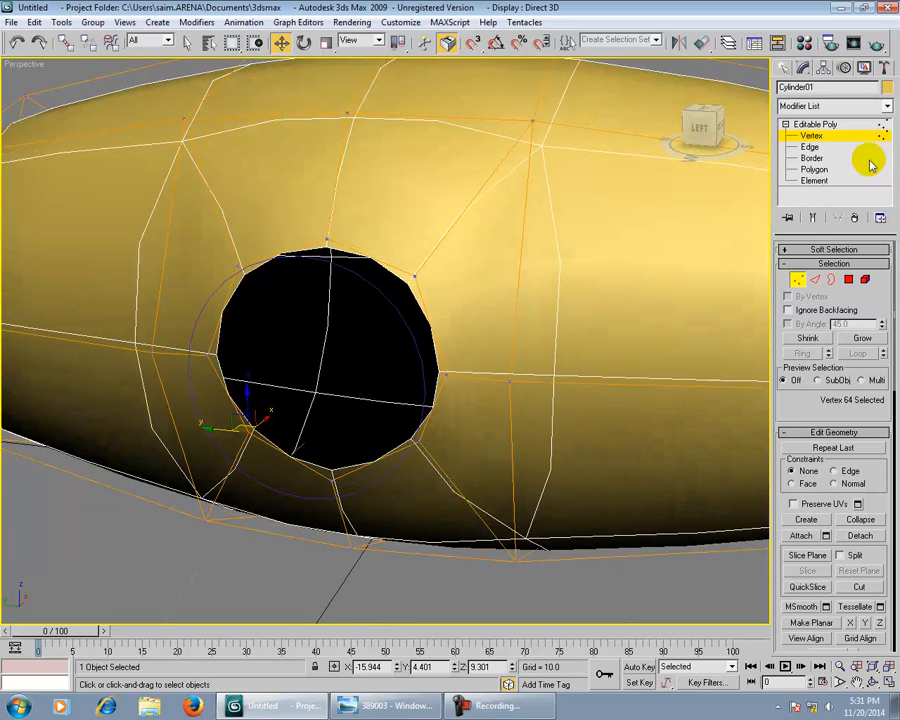
click(830, 135)
right_click(814, 319)
click(805, 429)
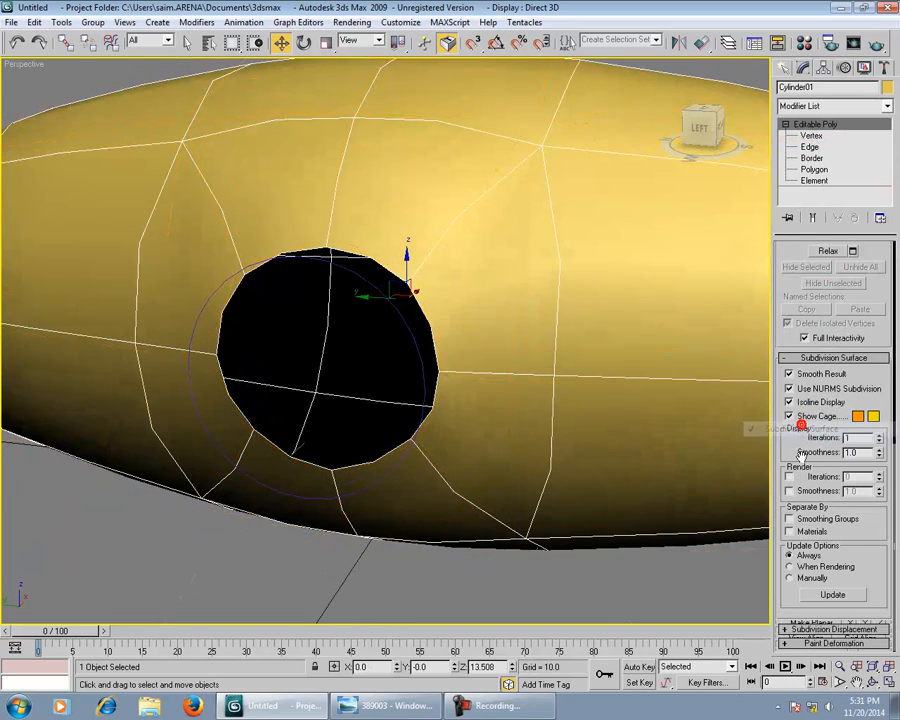
click(879, 436)
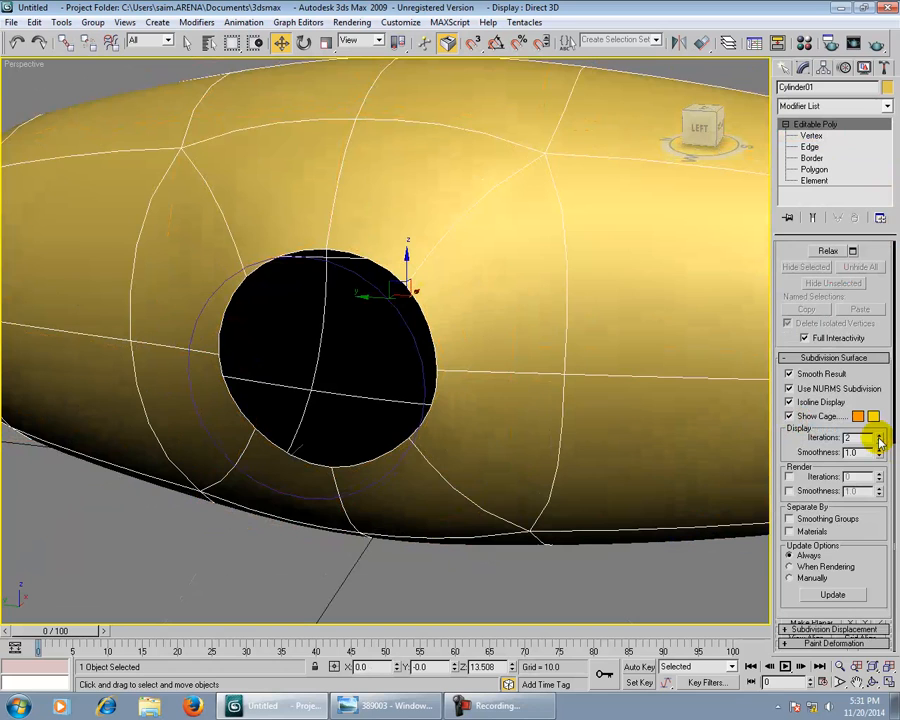
click(879, 442)
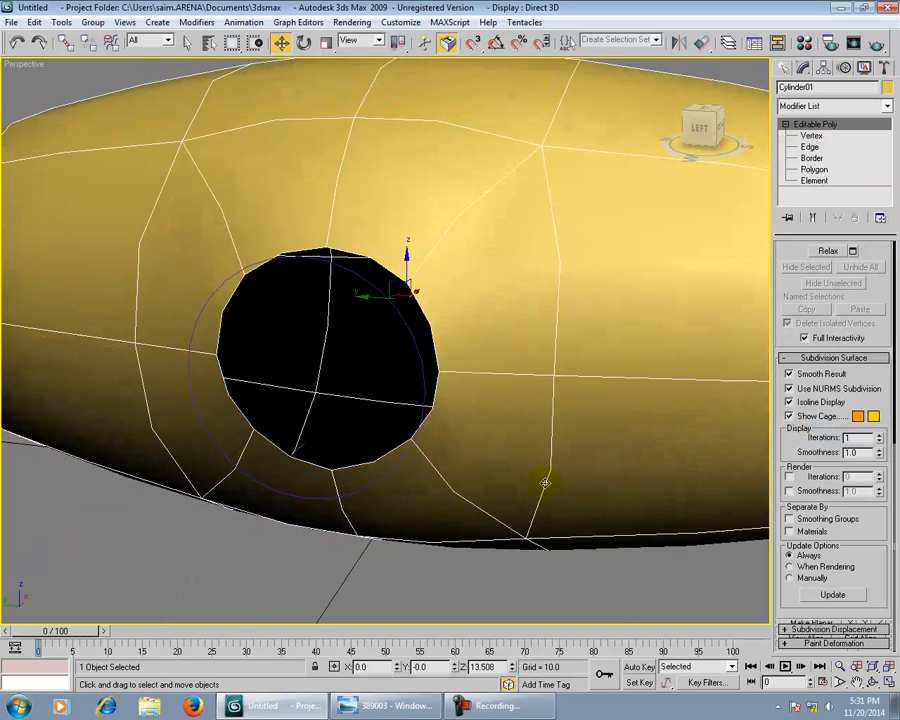
Step: Select the guide circle in front of the head's opening and delete it
scroll(545, 483, down, 3)
alt+middle_drag(536, 489, 487, 523)
click(536, 559)
click(325, 447)
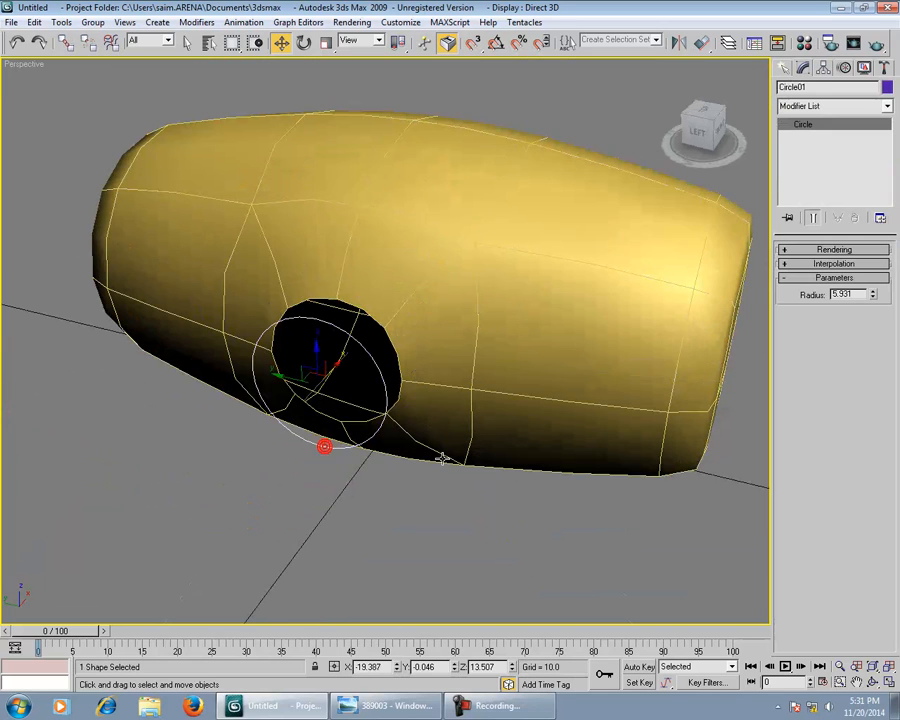
click(436, 469)
Step: Reselect the head and turn off its NURMS subdivision
click(468, 416)
click(789, 388)
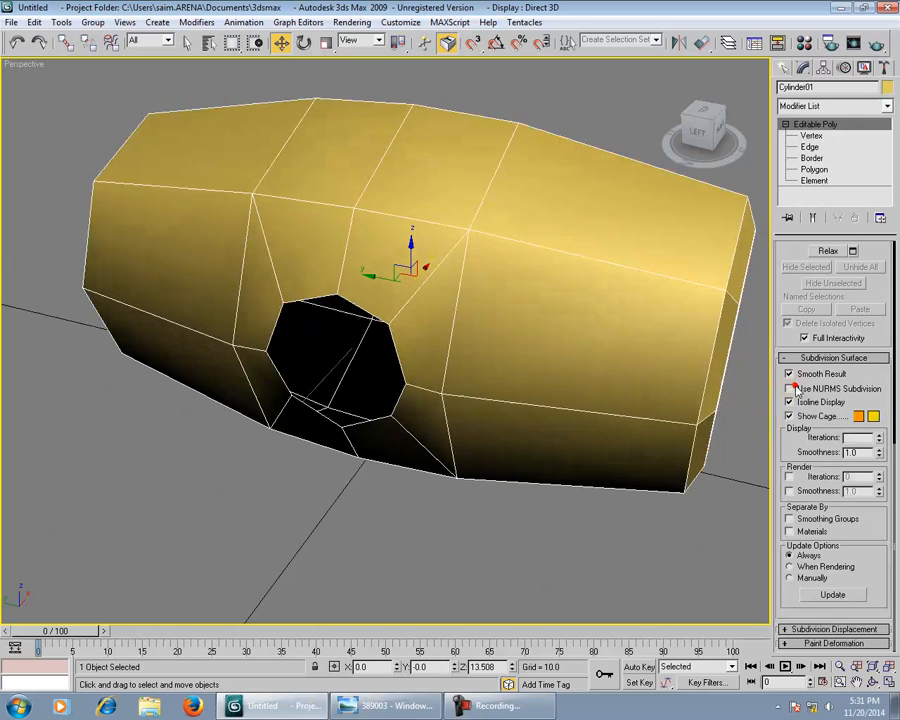
click(585, 506)
click(565, 338)
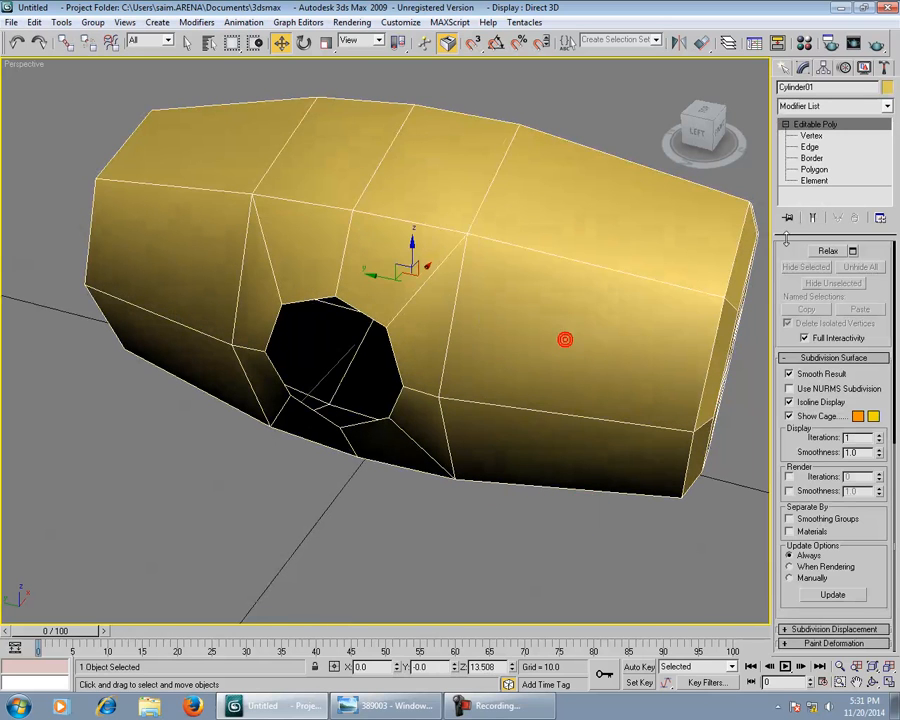
Step: Select the open border around the hole in the head's side, and check the collar in the reference photo
click(811, 158)
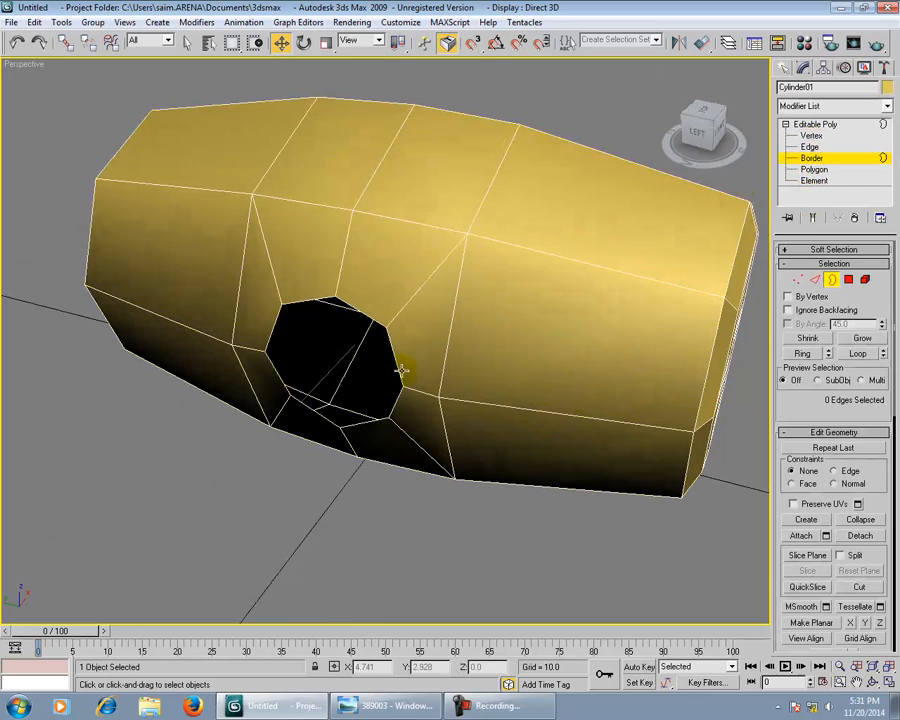
click(401, 371)
alt+middle_drag(442, 430, 512, 408)
key(alt+Tab)
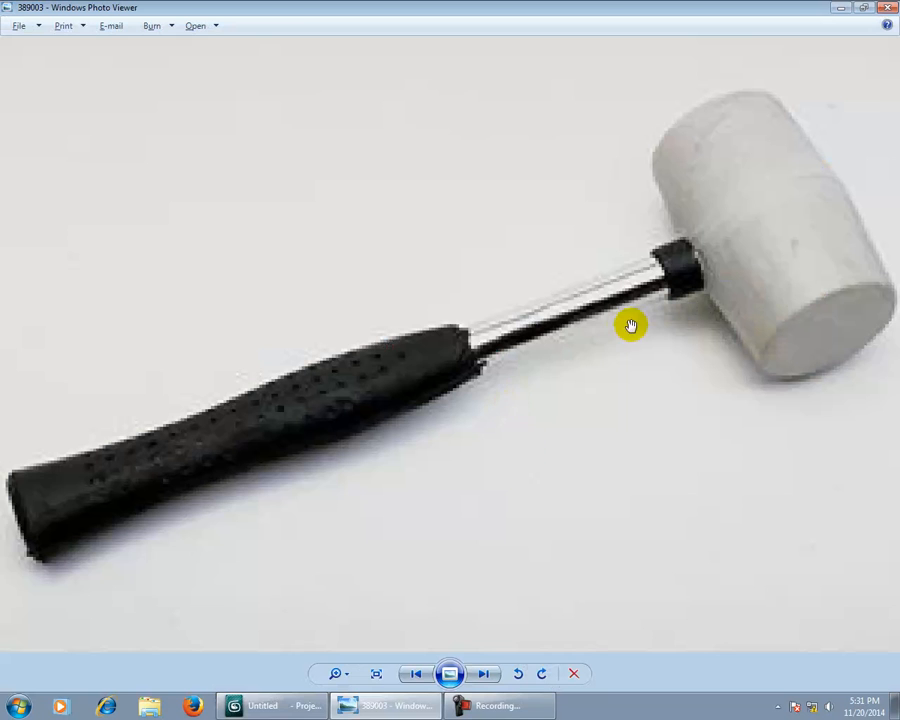
key(alt+Tab)
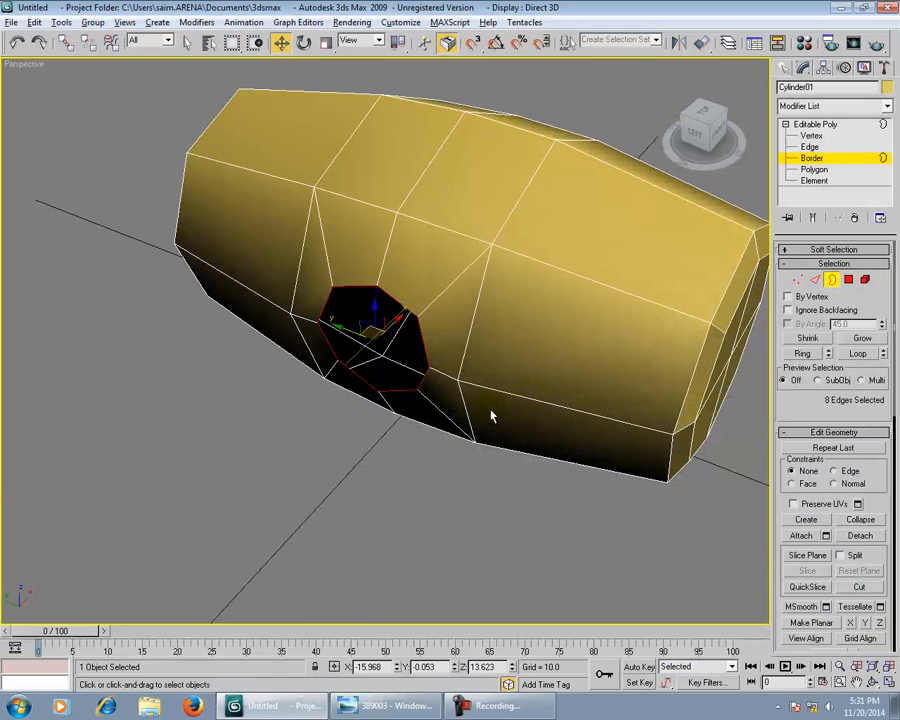
Step: Extrude the hole's border outward along X by about 1.2 units to form a short rim
alt+middle_drag(490, 418, 398, 352)
scroll(394, 360, up, 5)
scroll(438, 394, down, 7)
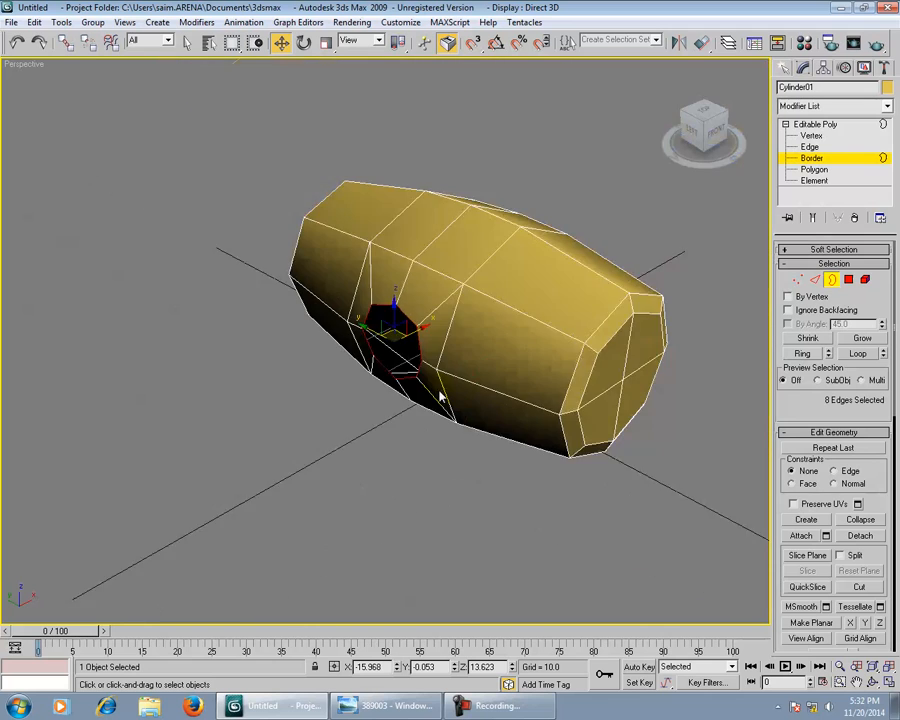
scroll(450, 378, up, 5)
scroll(464, 398, down, 3)
scroll(462, 394, up, 6)
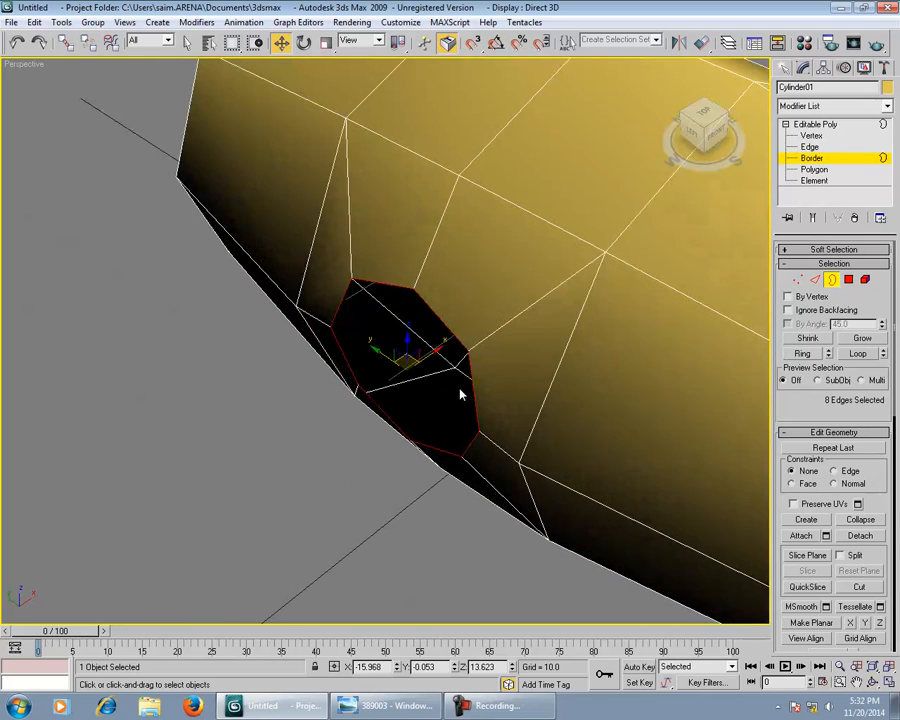
scroll(468, 396, down, 6)
scroll(478, 401, up, 3)
scroll(478, 401, down, 2)
scroll(486, 402, up, 2)
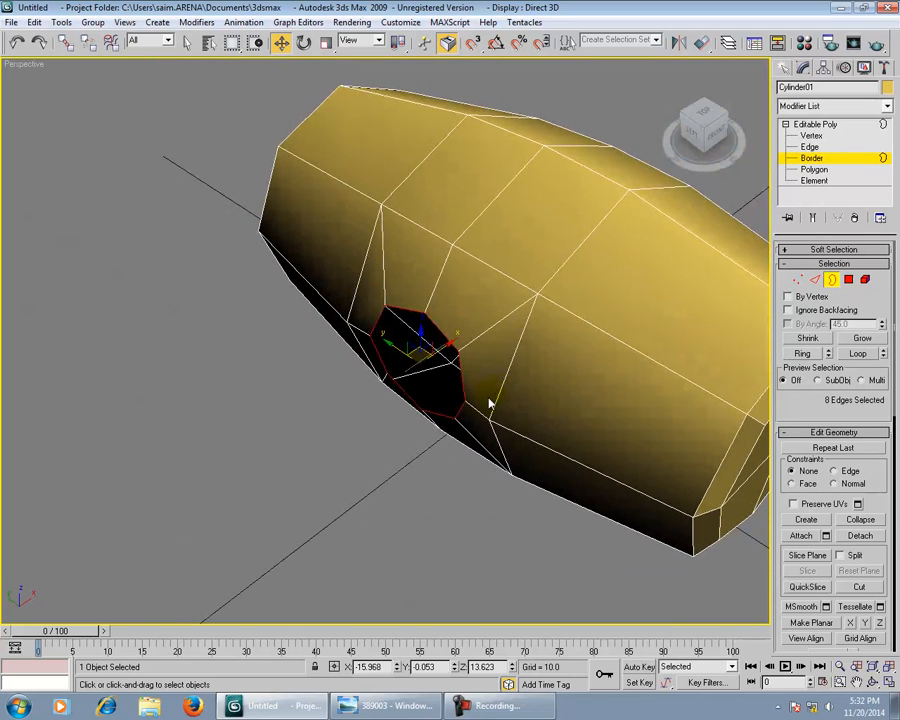
shift+drag(449, 345, 443, 363)
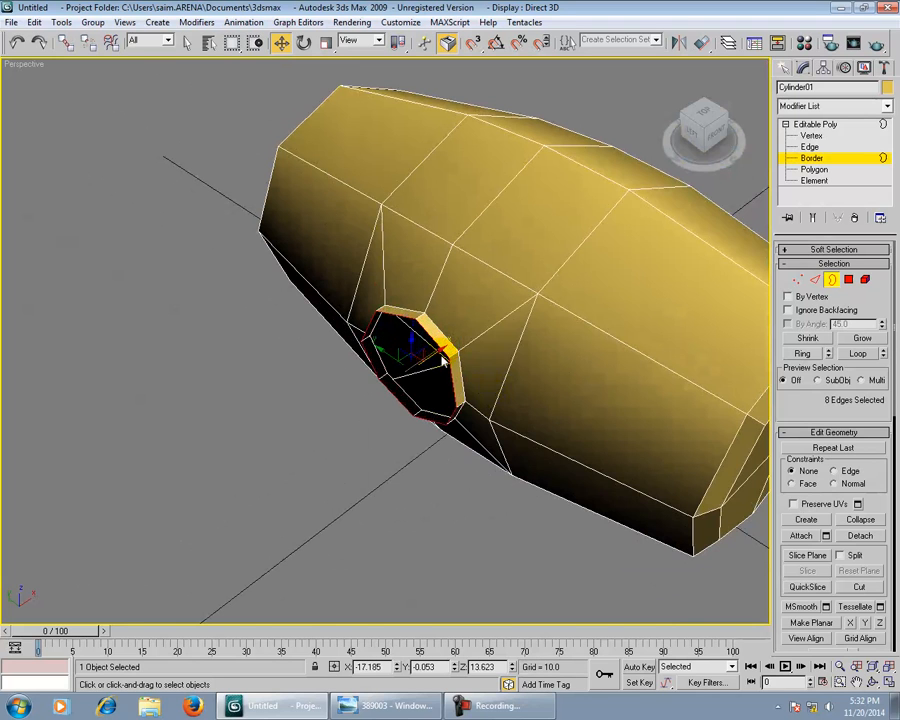
scroll(470, 440, up, 2)
Step: Examine the collar up close in the Windows Photo Viewer reference, and extend the rim's border into a slightly larger flat ring
key(alt+Tab)
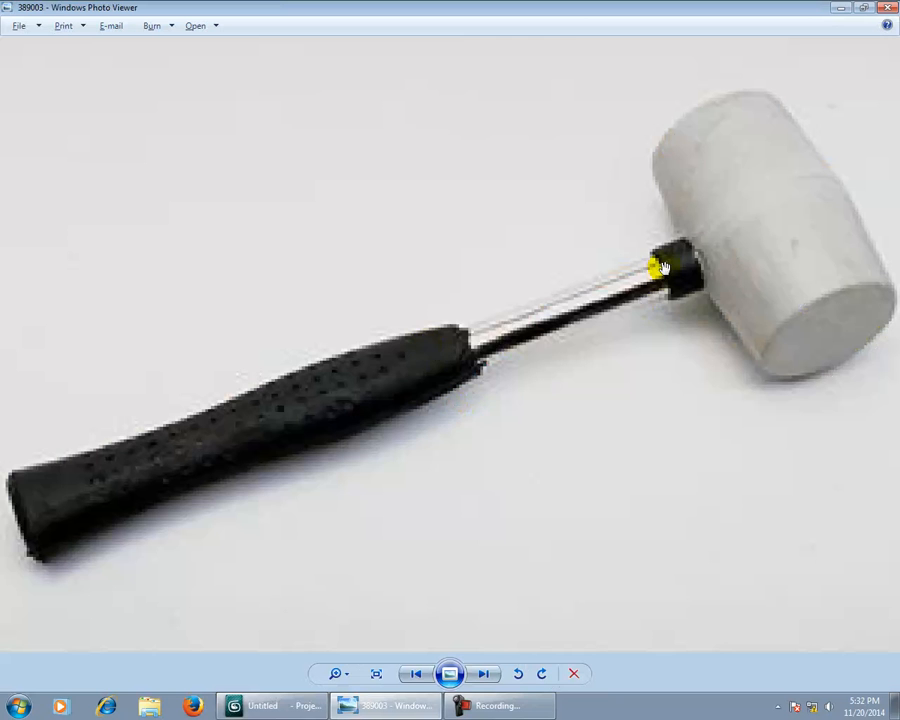
scroll(643, 390, up, 3)
scroll(643, 390, up, 1)
drag(719, 217, 532, 480)
scroll(530, 468, up, 1)
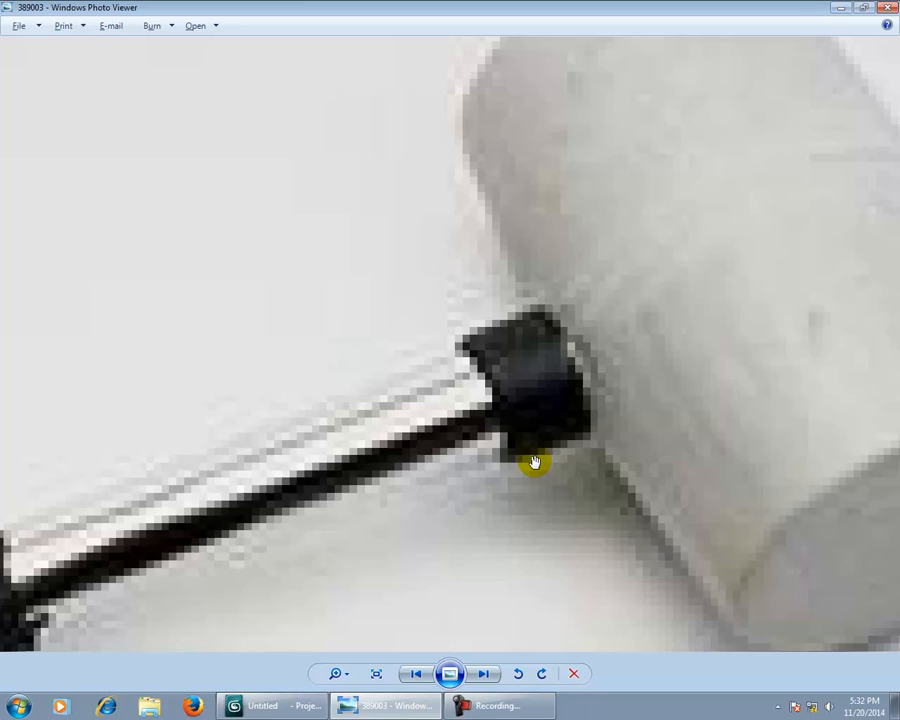
key(alt+Tab)
alt+middle_drag(490, 449, 472, 449)
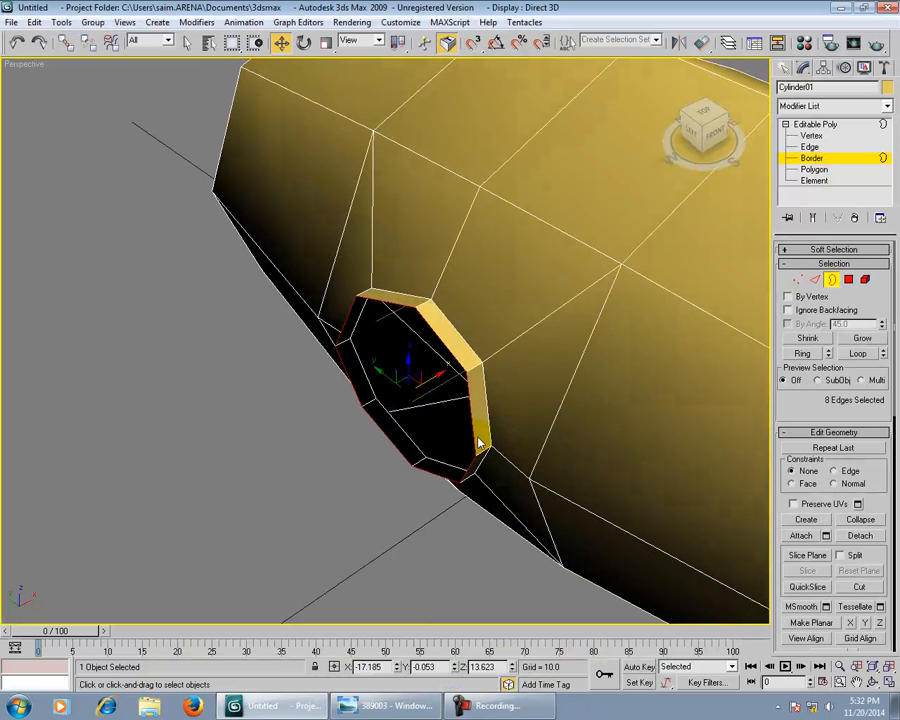
key(r)
shift+drag(415, 422, 399, 385)
alt+middle_drag(497, 449, 524, 422)
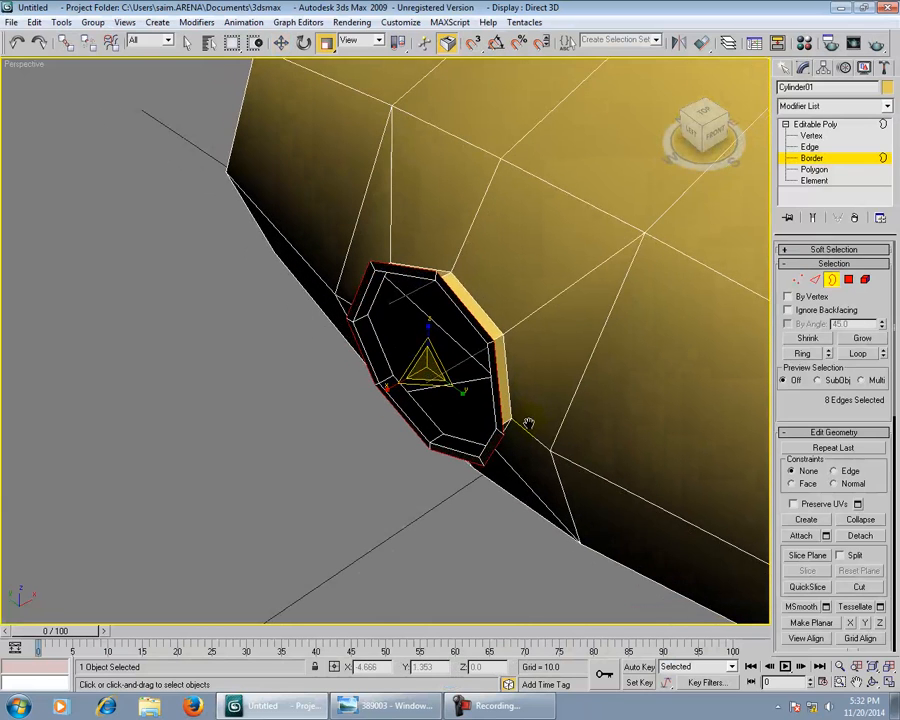
Step: Extrude the enlarged border outward along X as the collar wall, check the photo, and add a slightly smaller ring at its open end
key(w)
shift+drag(455, 350, 381, 430)
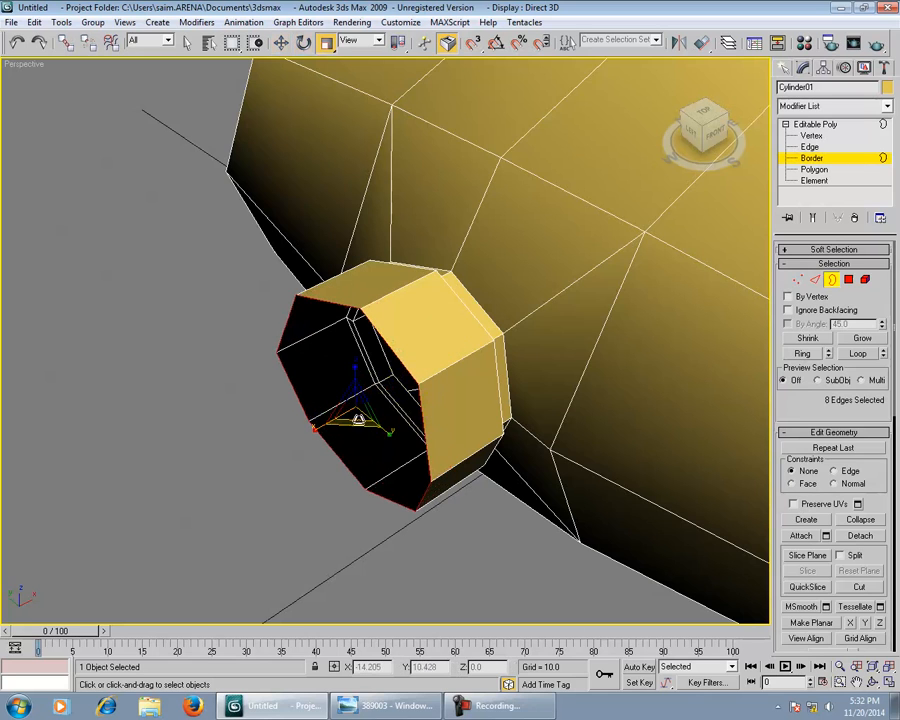
key(alt+Tab)
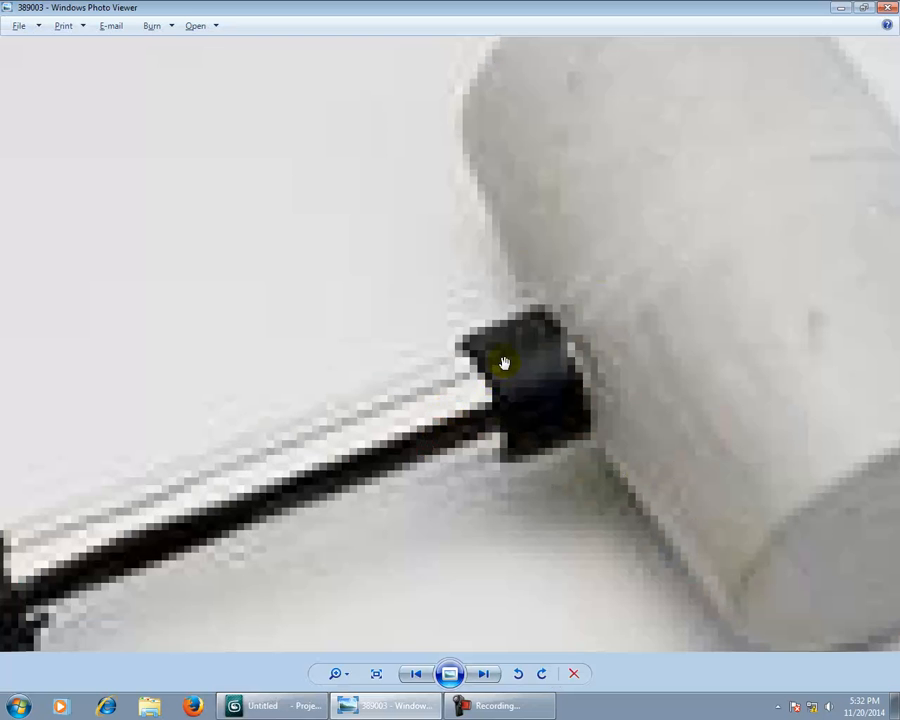
drag(460, 407, 612, 301)
key(alt+Tab)
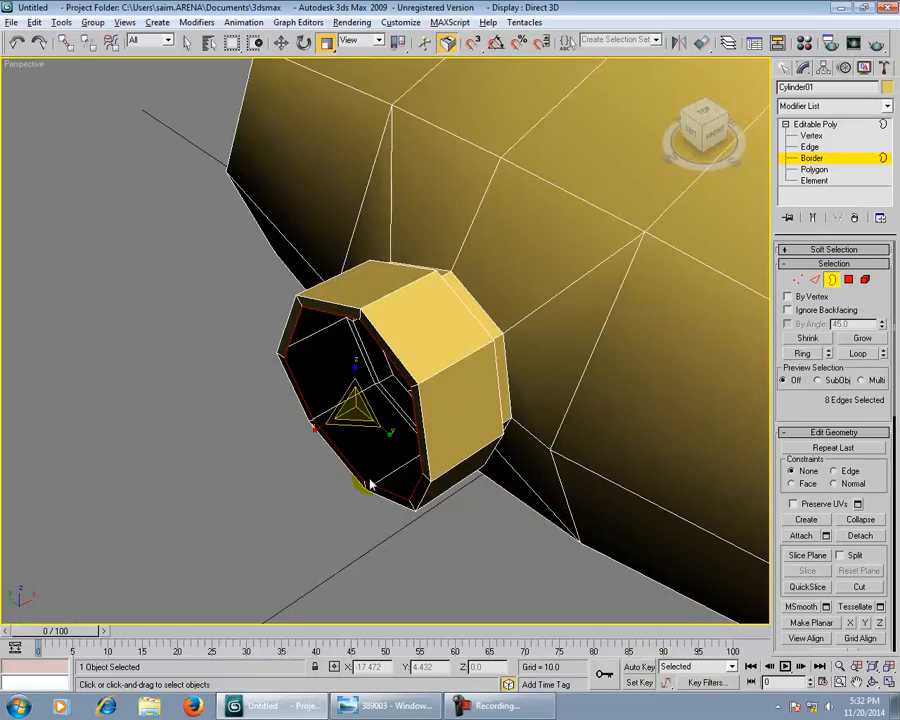
Step: Extrude the inner border at the collar's open end outward along X to about X -57.6 as the handle shaft
middle_drag(369, 481, 490, 405)
scroll(490, 405, down, 2)
alt+middle_drag(436, 419, 473, 398)
key(w)
shift+drag(520, 289, 175, 438)
alt+middle_drag(175, 438, 345, 536)
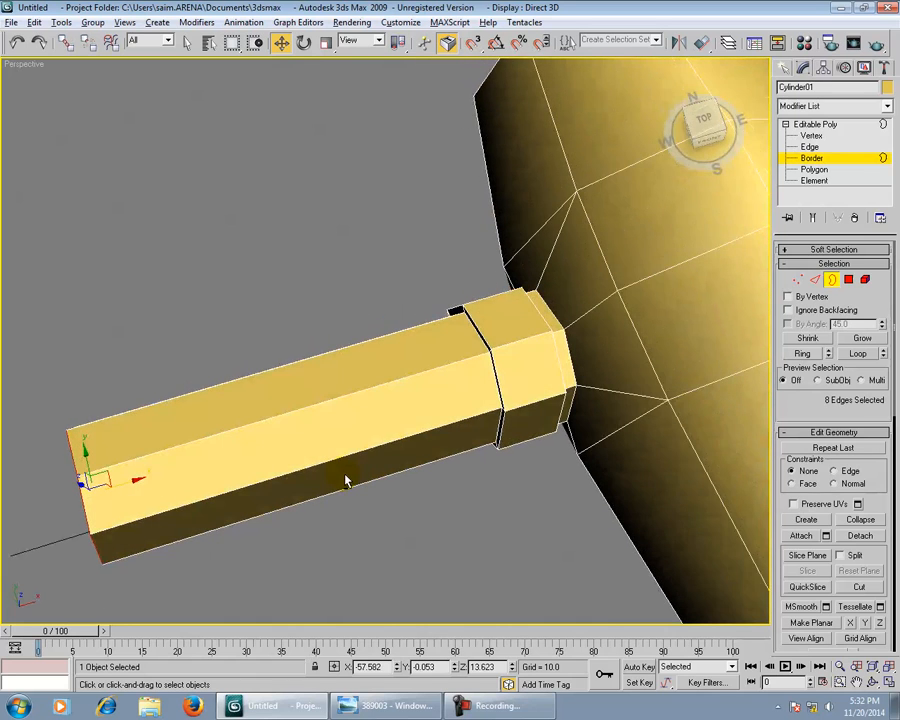
Step: In the Top view, flatten the border at the shaft's open end by scaling it along X
key(alt+w)
right_click(193, 292)
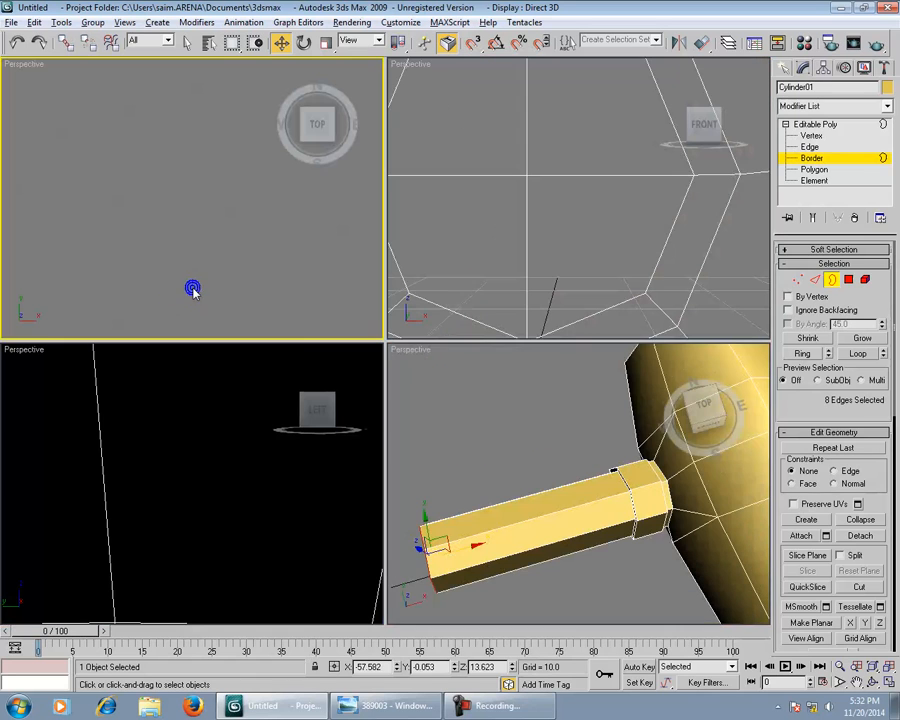
key(alt+w)
key(t)
middle_drag(273, 407, 402, 416)
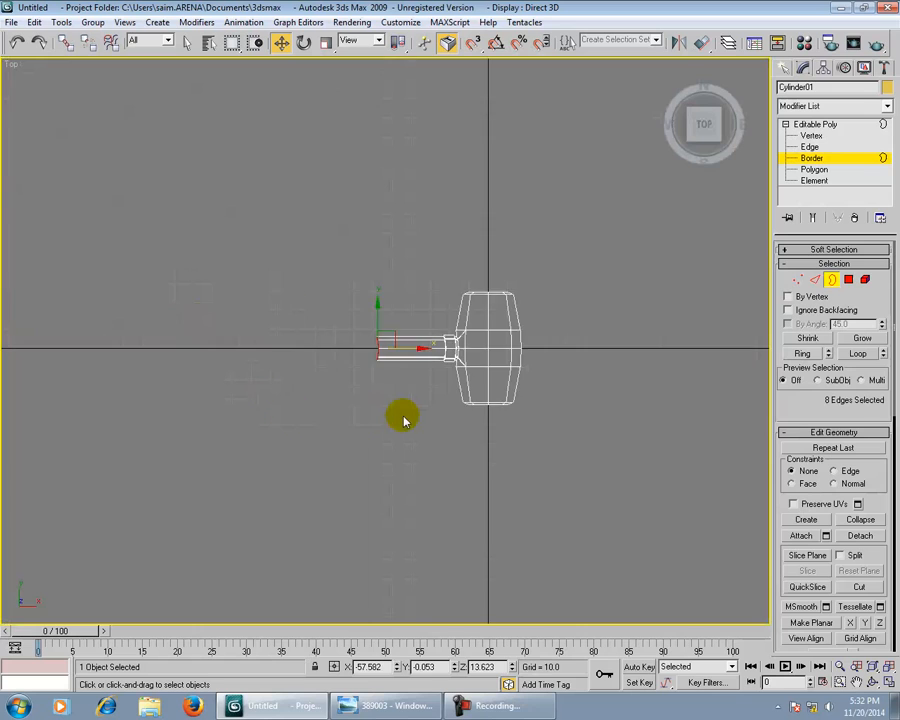
scroll(400, 415, up, 6)
key(r)
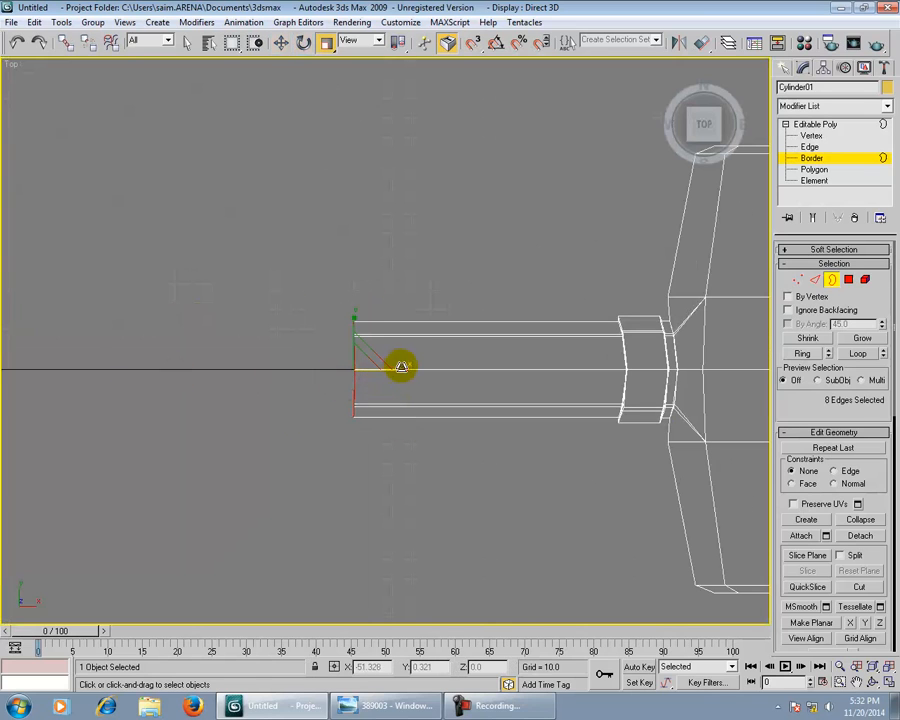
drag(254, 368, 139, 368)
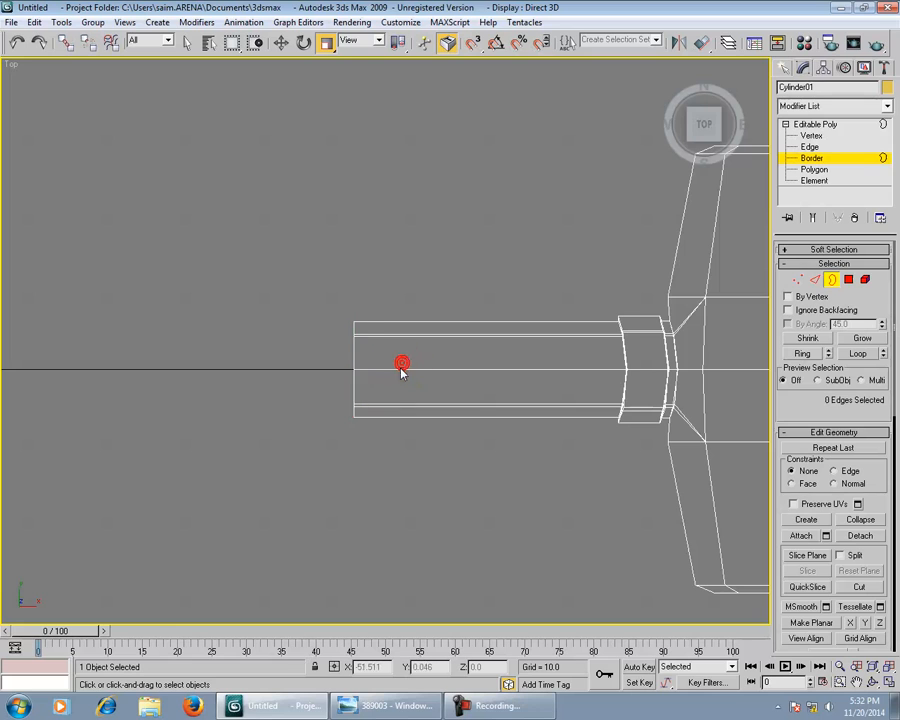
Step: Select the vertices at the collar's shaft end and flatten them into one plane by scaling along X
middle_drag(726, 335, 417, 322)
scroll(380, 407, up, 2)
click(810, 135)
click(348, 337)
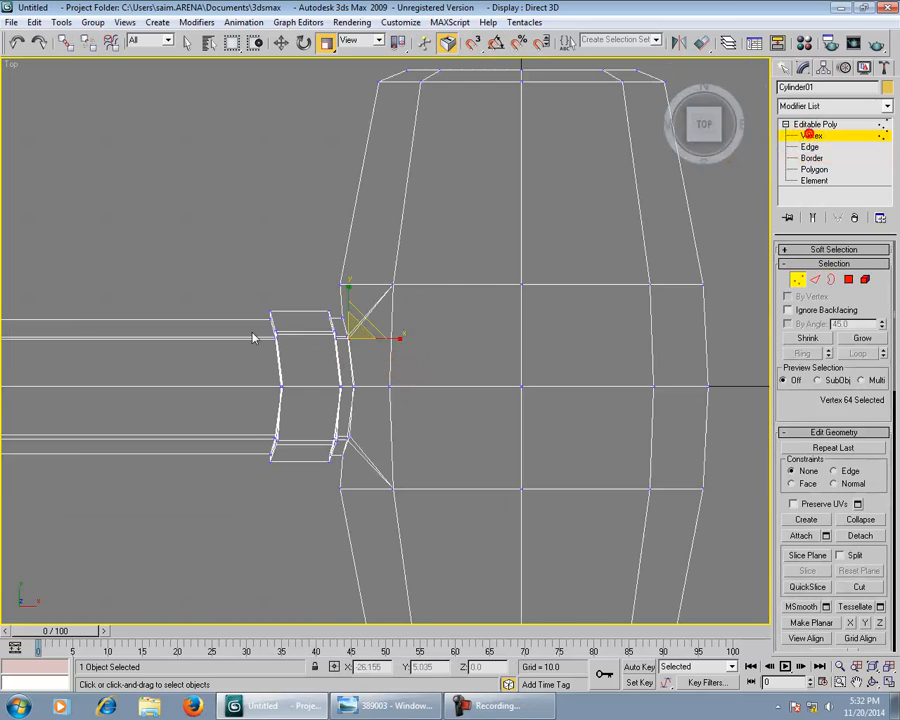
drag(302, 502, 301, 499)
mouse_move(324, 388)
mouse_down()
mouse_move(313, 400)
mouse_move(331, 404)
mouse_move(324, 389)
mouse_up()
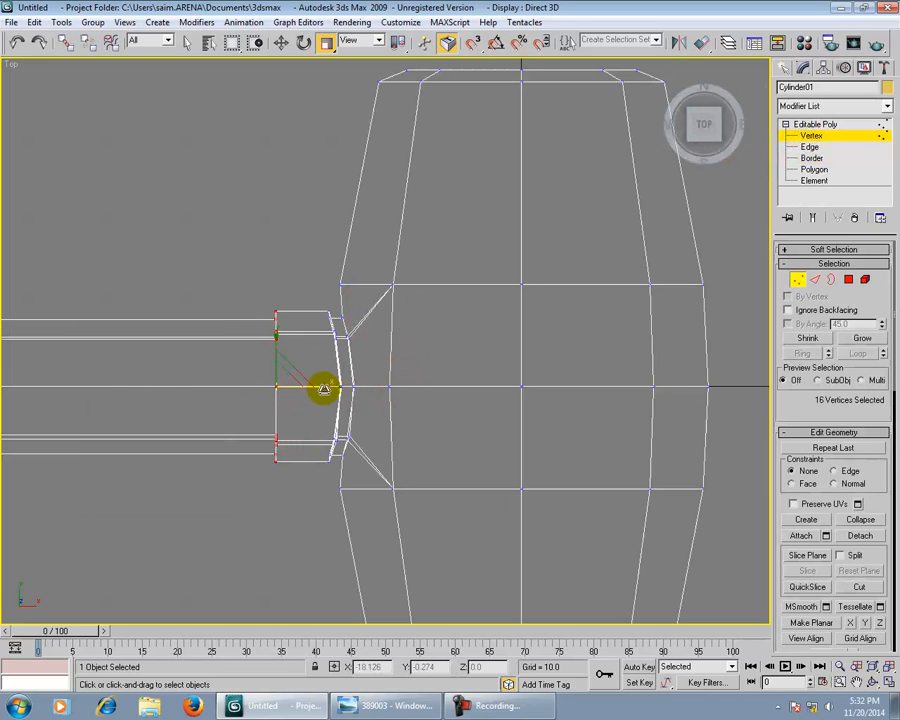
Step: Select the ring of vertices at the collar's head end and flatten it along X
drag(308, 302, 346, 398)
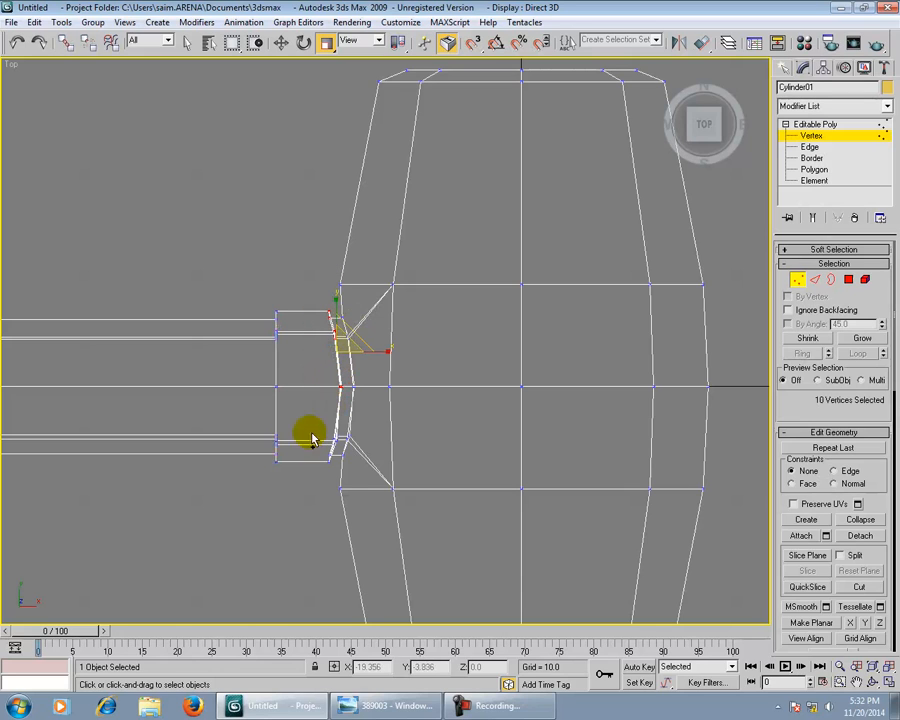
ctrl+drag(343, 487, 344, 488)
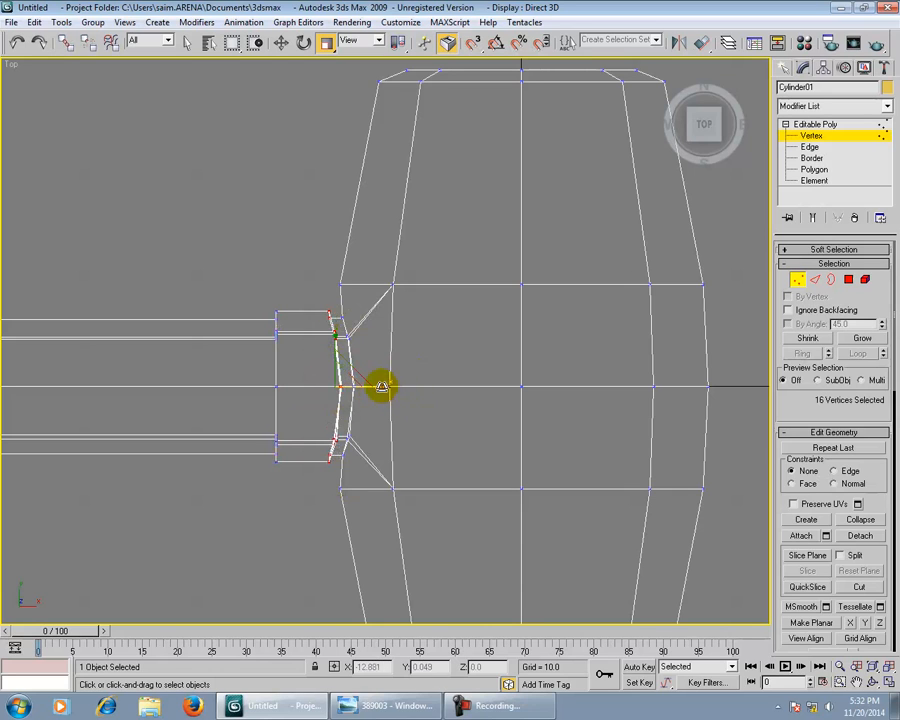
drag(382, 387, 159, 405)
mouse_move(380, 387)
mouse_down()
mouse_move(354, 394)
mouse_move(383, 384)
mouse_up()
drag(171, 385, 322, 416)
Step: Lengthen the shaft in the Perspective view by moving its open border about 17.6 units outward along X, checking the reference photo
key(alt+w)
right_click(571, 523)
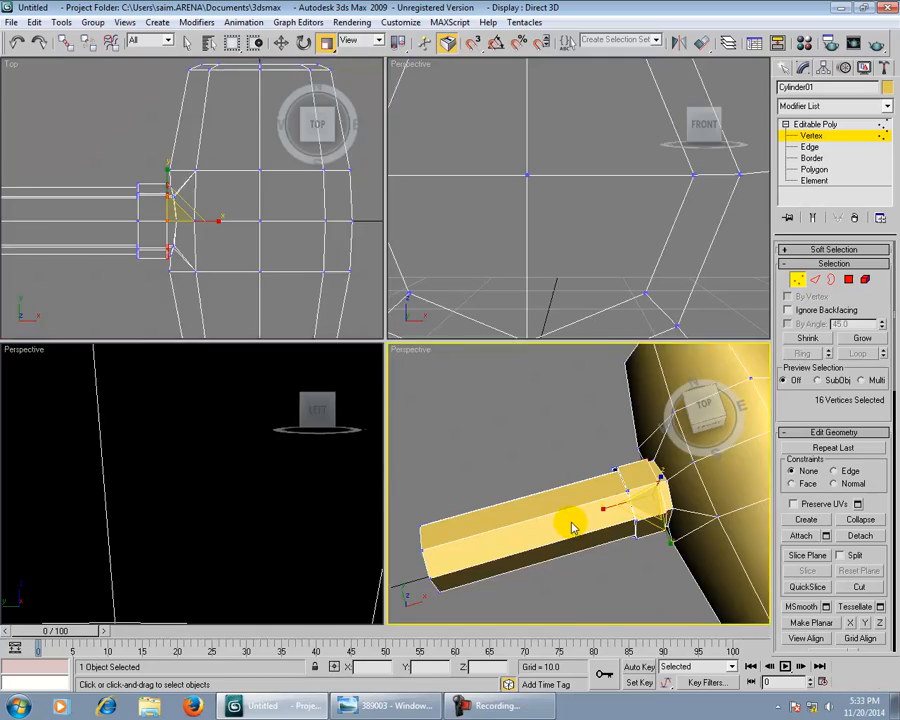
key(alt+w)
alt+middle_drag(569, 520, 460, 486)
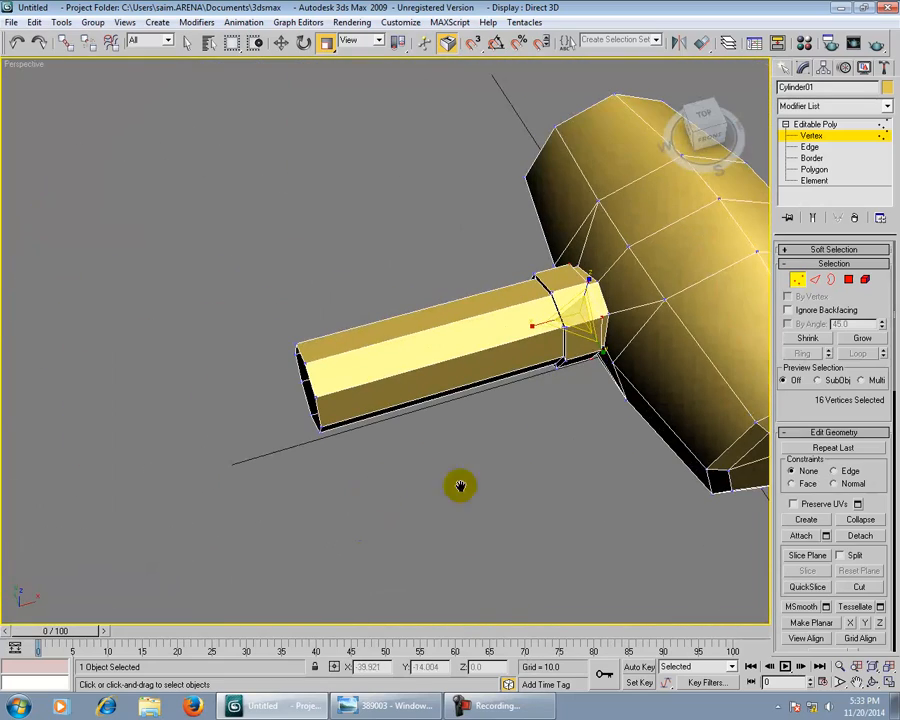
click(811, 158)
alt+middle_drag(496, 408, 348, 460)
key(alt+Tab)
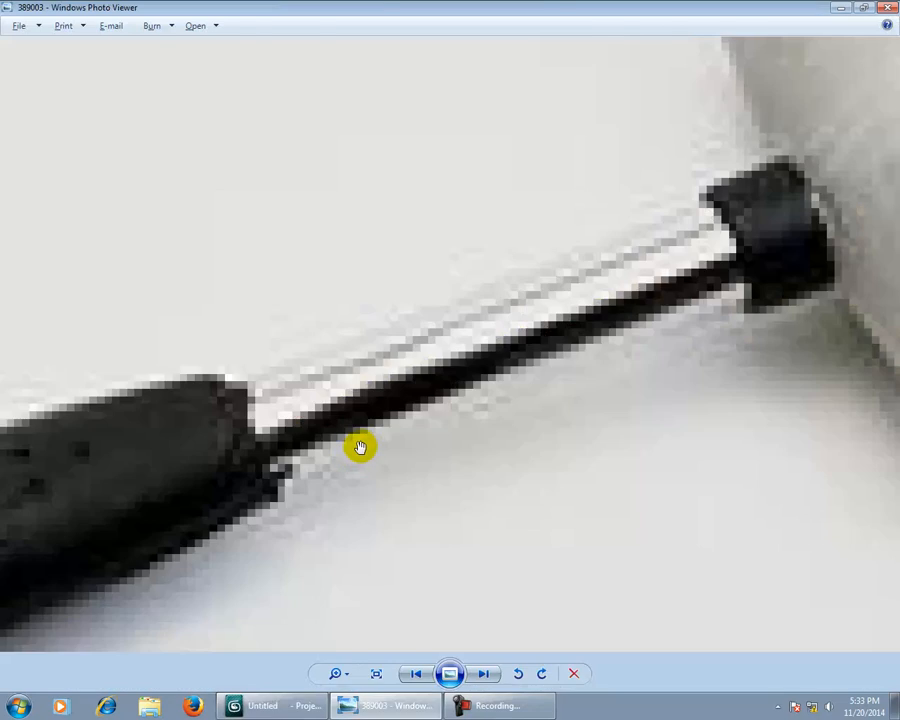
key(alt+Tab)
alt+middle_drag(438, 382, 369, 347)
drag(417, 323, 352, 342)
alt+middle_drag(350, 389, 398, 434)
scroll(356, 445, down, 3)
scroll(398, 434, up, 3)
Step: Examine the rubber grip in the reference photo, and extend the shaft's open border into a slightly larger ring, about 106%
key(alt+Tab)
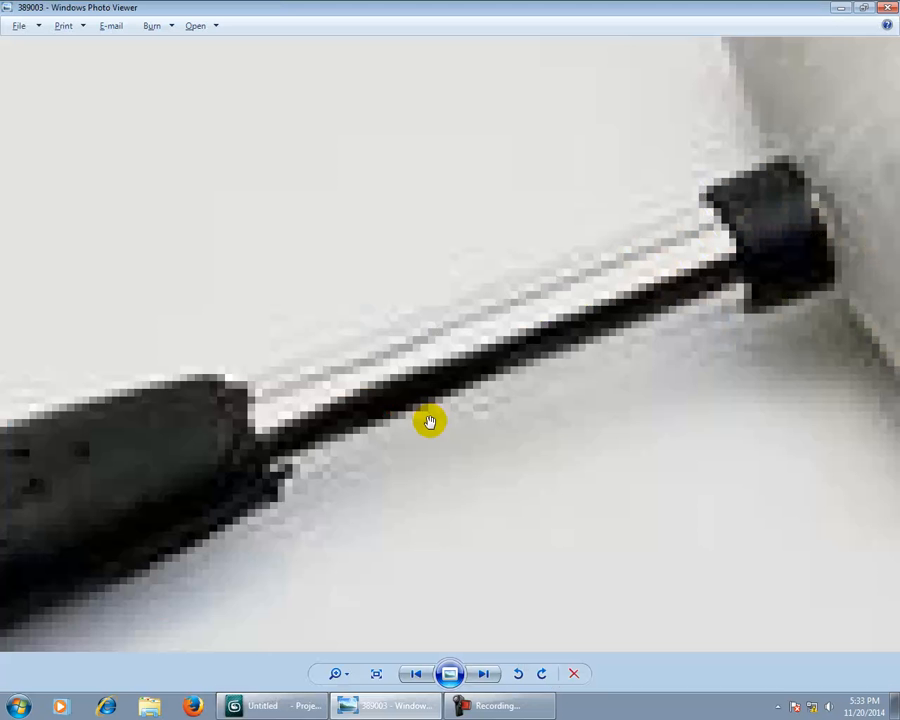
scroll(293, 420, down, 5)
scroll(314, 431, up, 1)
drag(314, 431, 572, 357)
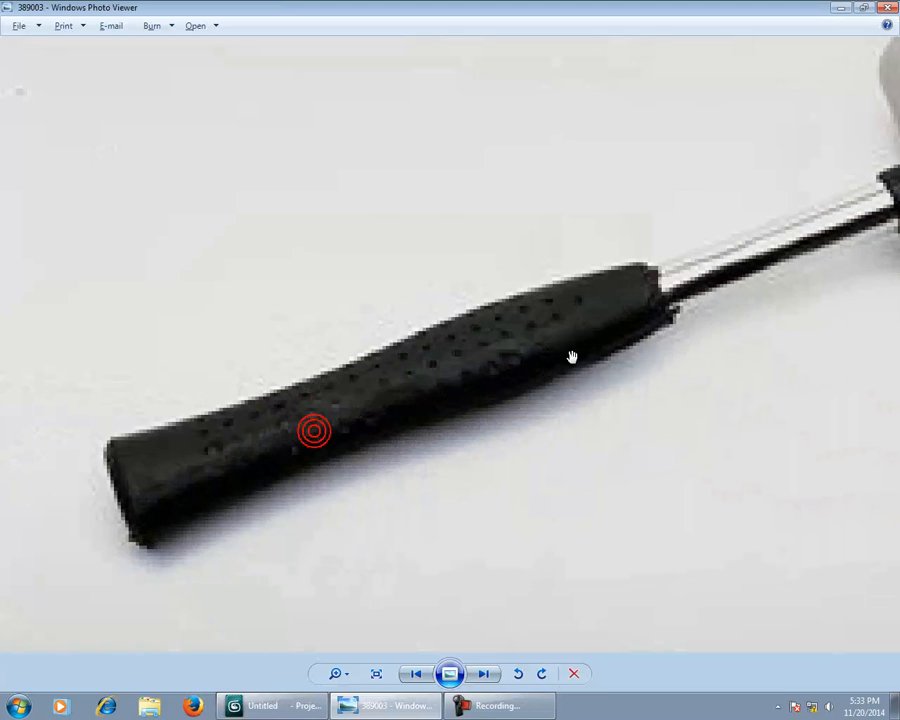
key(alt+Tab)
key(e)
key(r)
mouse_move(430, 452)
alt+middle_down()
mouse_move(427, 489)
mouse_move(433, 450)
alt+middle_up()
scroll(424, 450, up, 2)
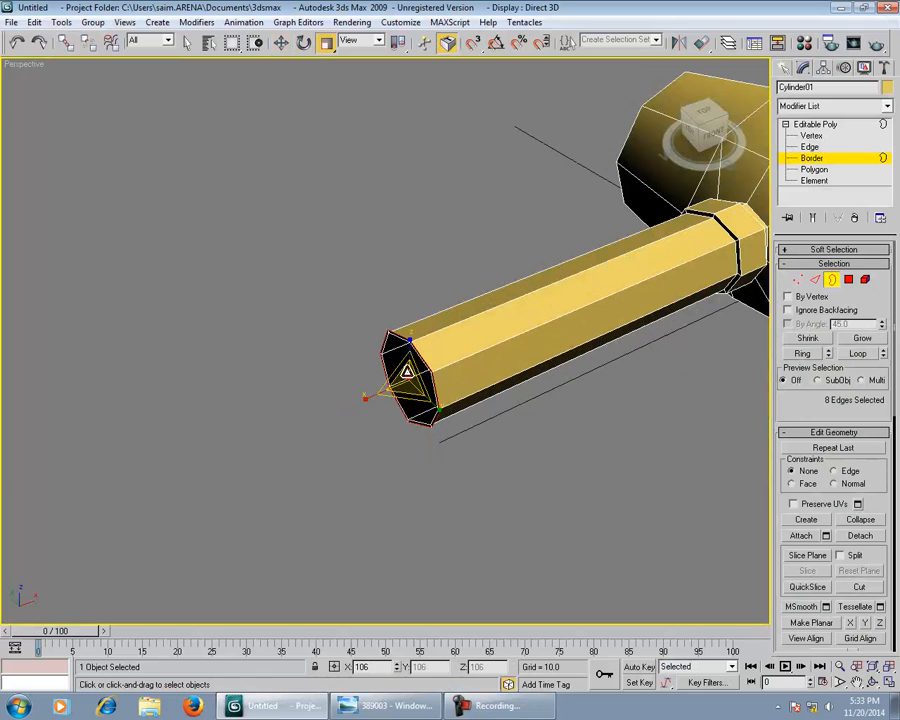
Step: Extrude the enlarged border outward along X by about 13 units as the start of the grip, comparing with the photo
alt+middle_drag(548, 398, 532, 416)
key(w)
key(alt+Tab)
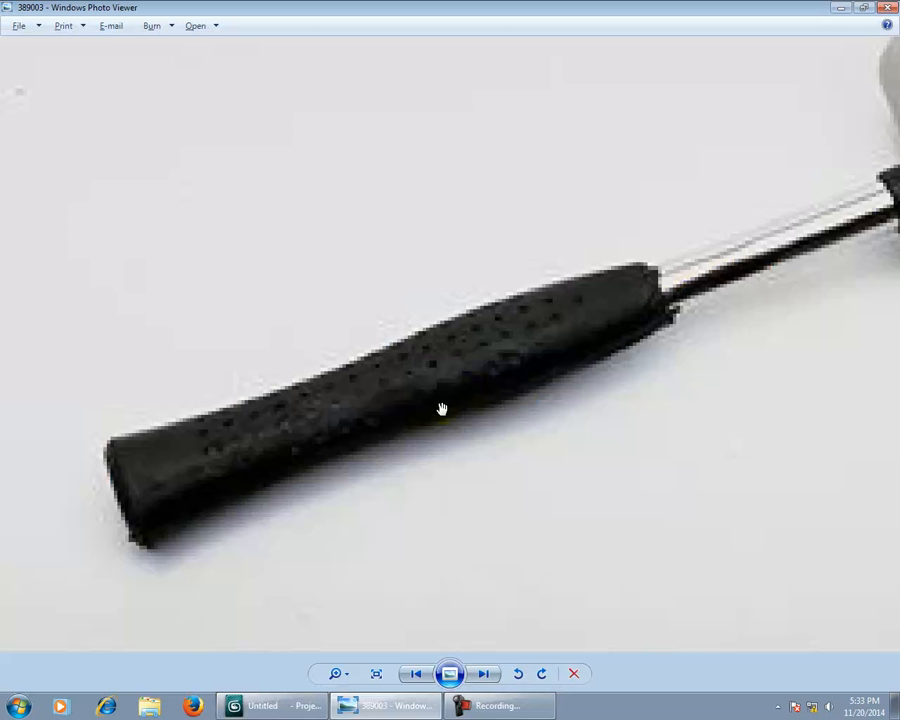
key(alt+Tab)
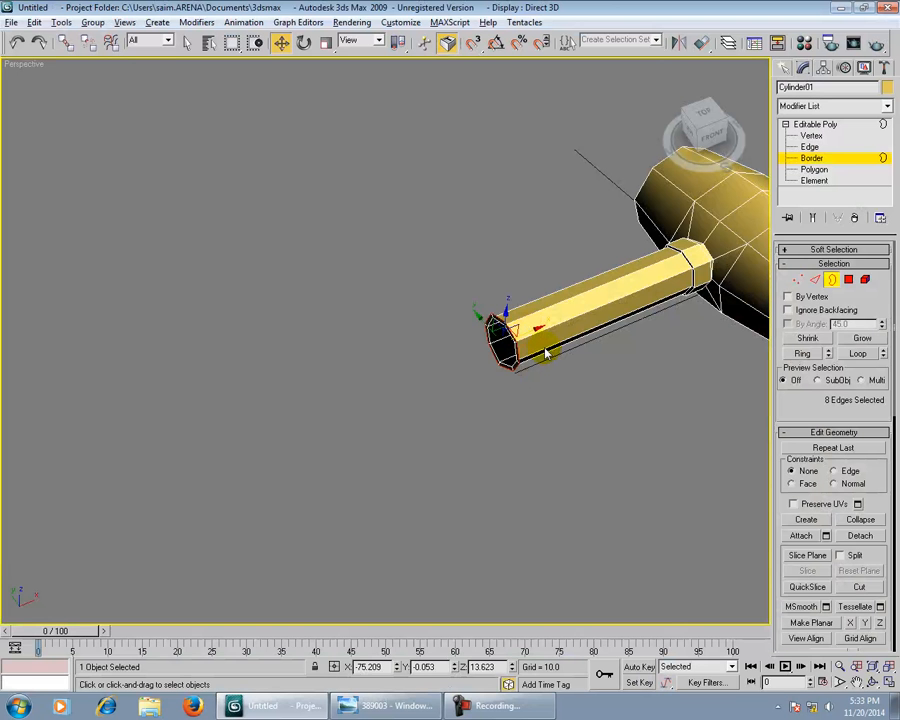
shift+drag(538, 335, 486, 345)
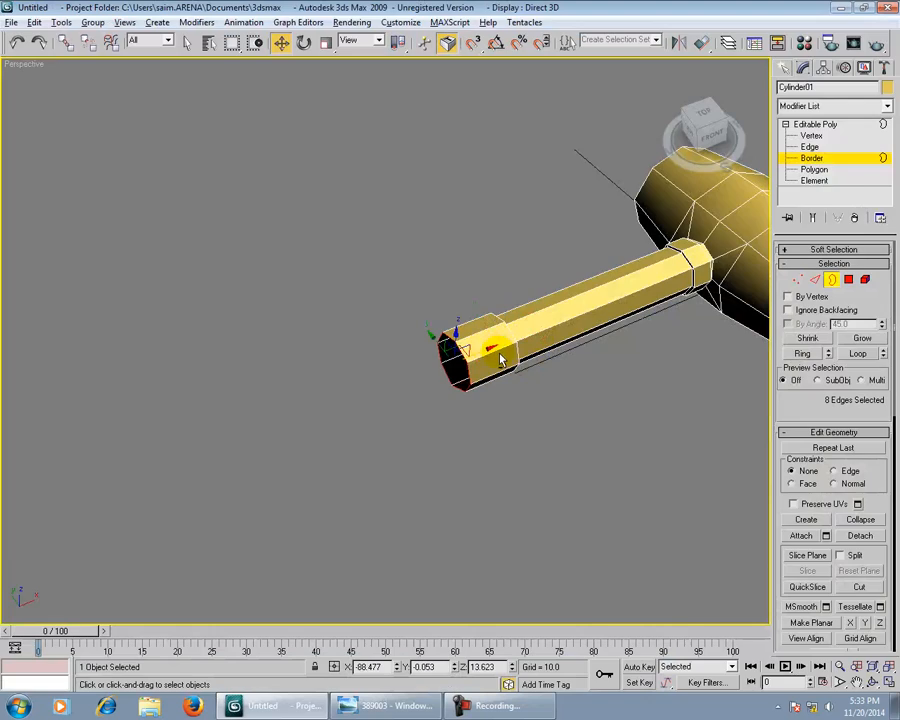
key(alt+Tab)
key(alt+Tab)
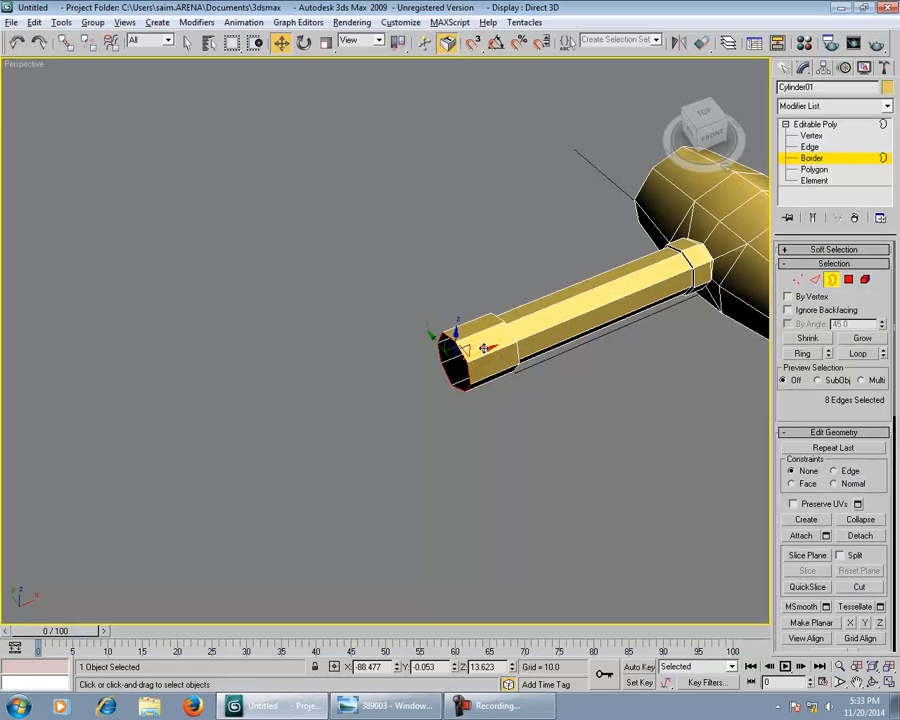
Step: Extrude the grip's border outward along X by about 17 units and enlarge its open end into a flare
shift+drag(484, 348, 354, 369)
key(e)
key(r)
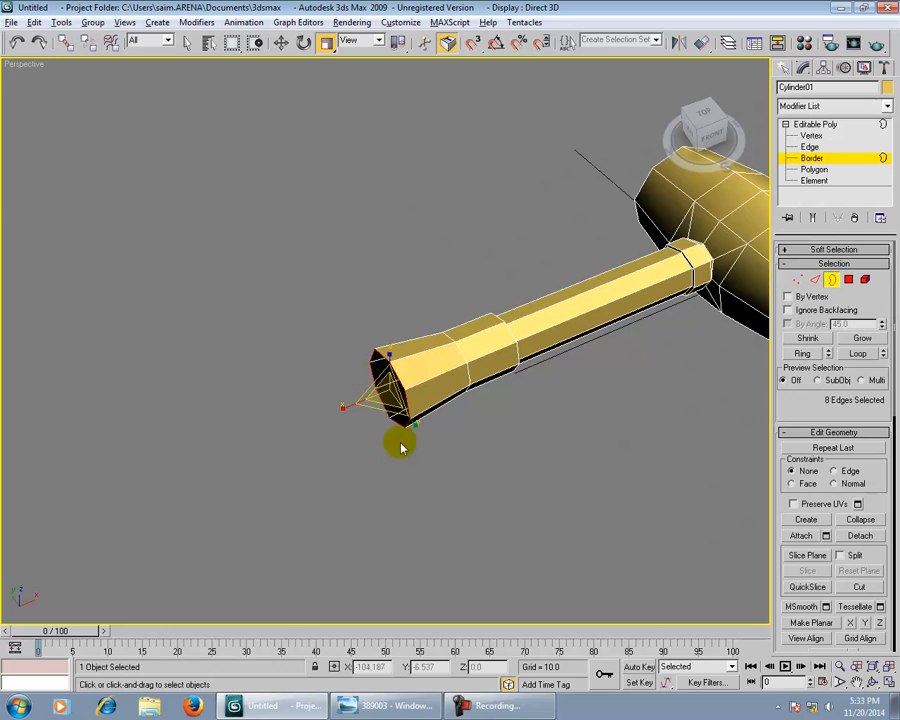
middle_drag(405, 452, 492, 399)
Step: Extrude the grip's border about 40 units further along X and scale its open end to about 69%, following the photo
key(w)
key(alt+Tab)
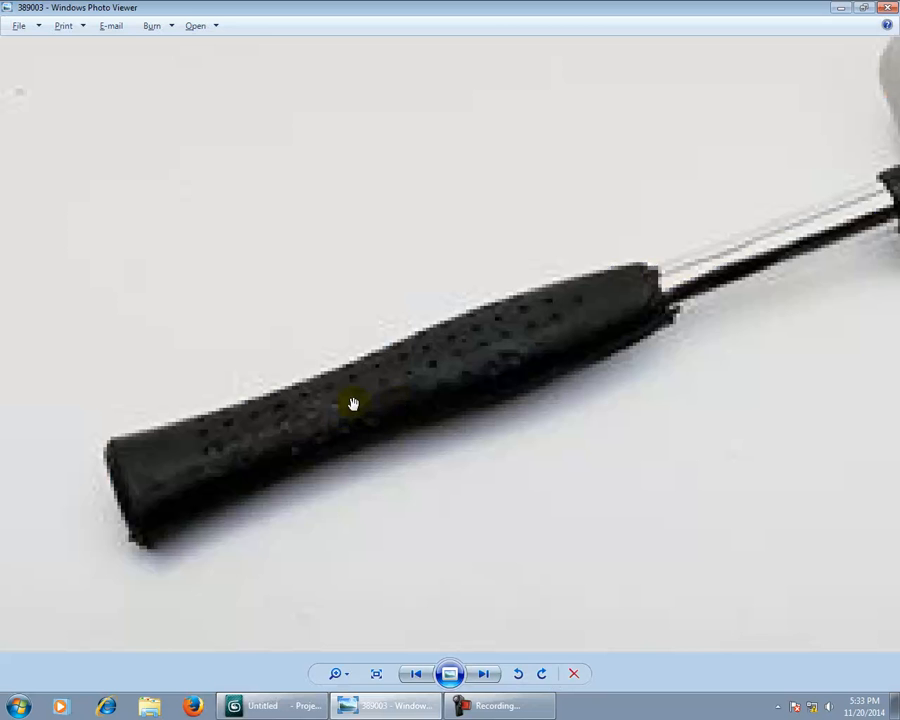
key(alt+Tab)
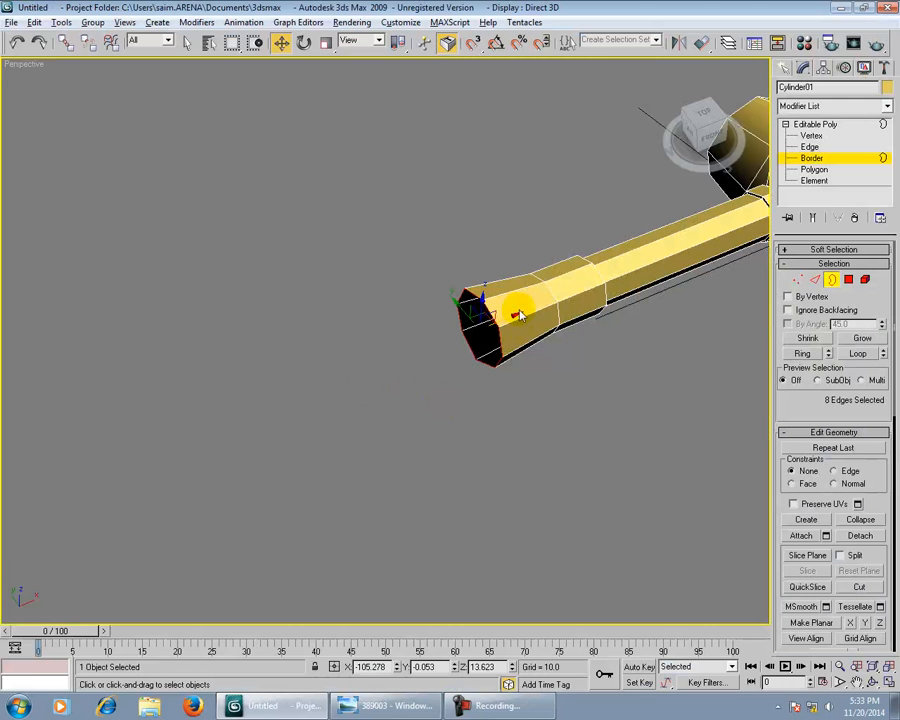
shift+drag(525, 322, 295, 440)
key(r)
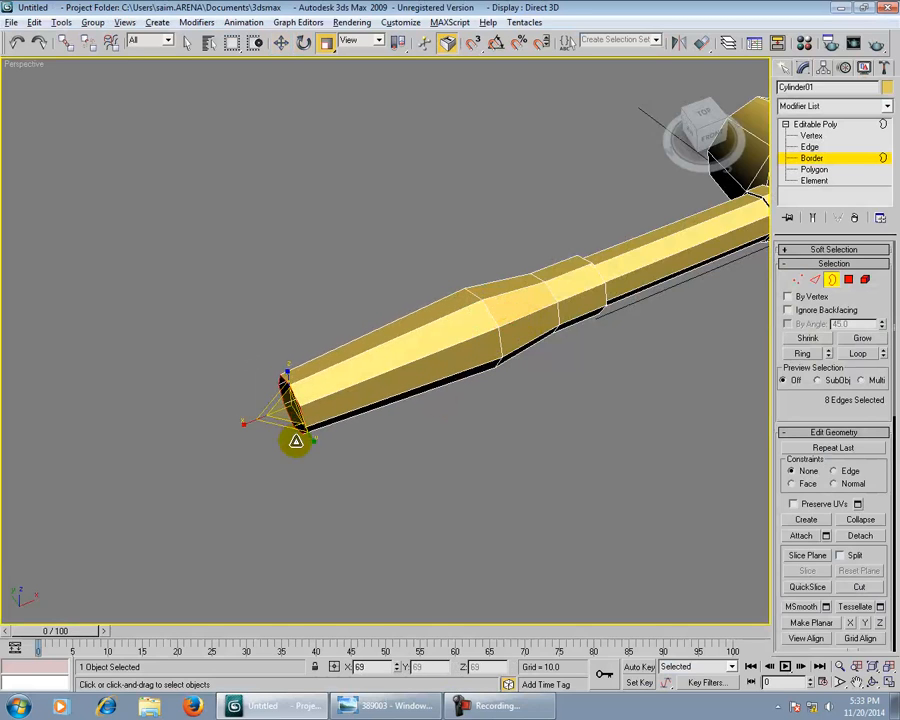
key(w)
drag(326, 391, 343, 386)
middle_drag(392, 420, 480, 388)
Step: Extrude the last section of the grip along X and scale its open end to about 160%, comparing with the photo
key(alt+Tab)
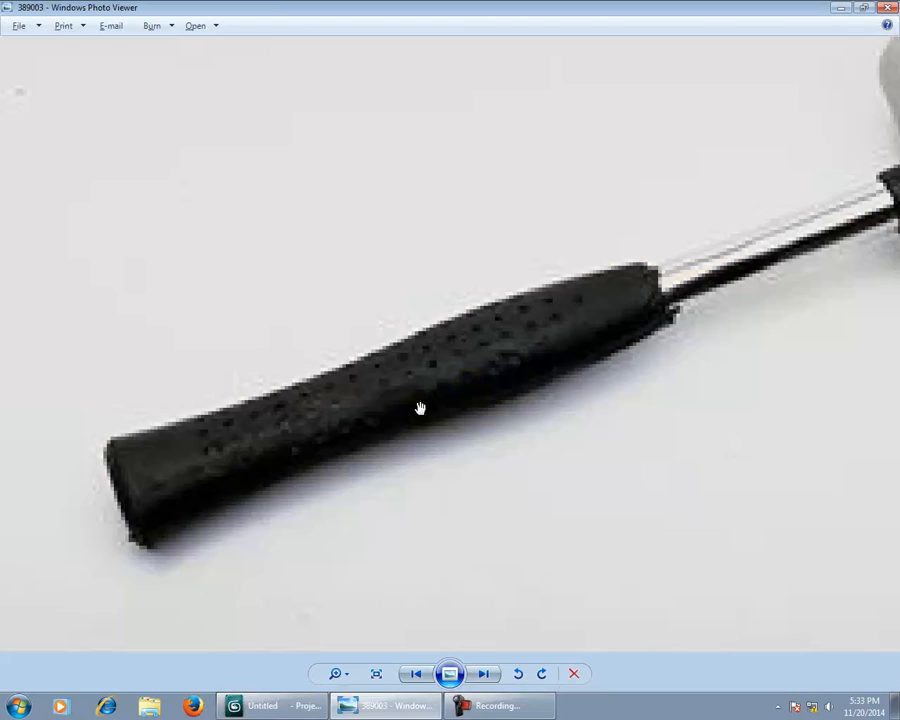
key(alt+Tab)
middle_drag(385, 416, 422, 387)
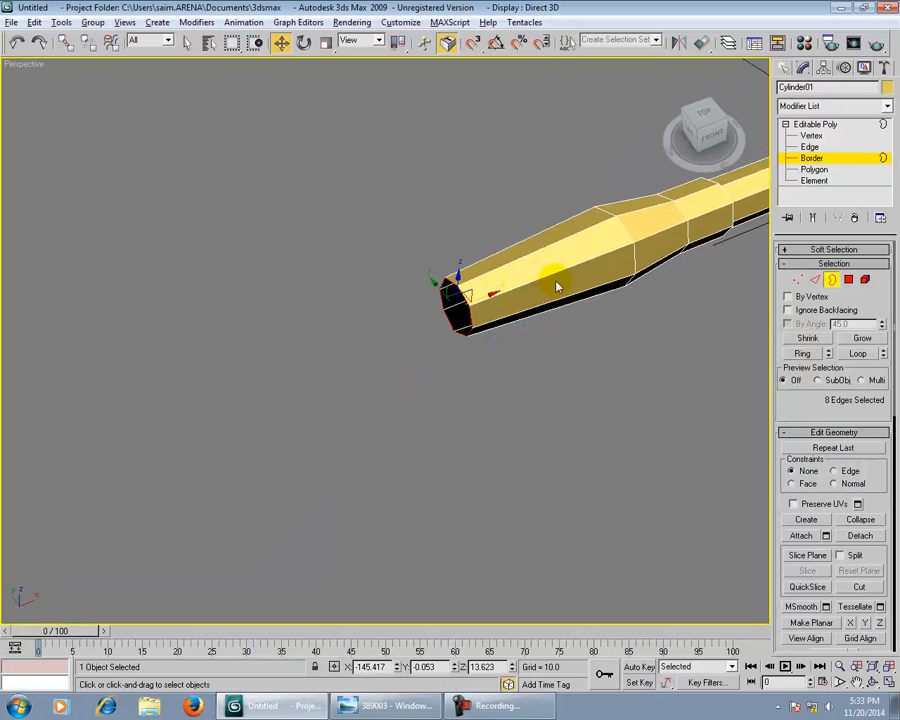
shift+drag(491, 297, 228, 338)
key(r)
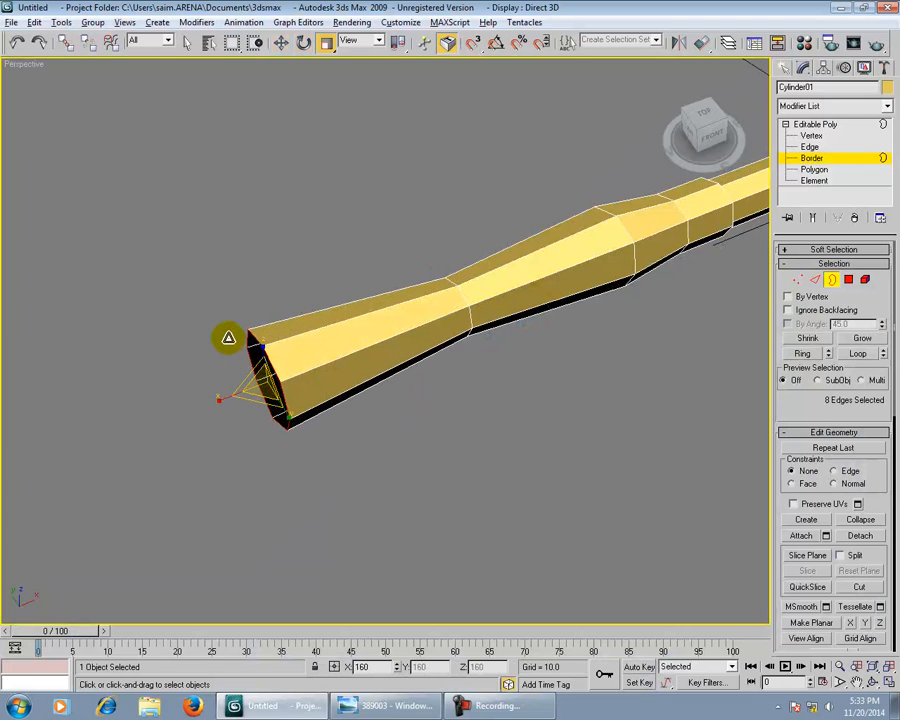
scroll(328, 416, down, 3)
middle_drag(392, 384, 303, 466)
scroll(340, 470, up, 3)
Step: Examine the grip's butt end in the reference photo, and cap the open border at the end of the handle
key(alt+Tab)
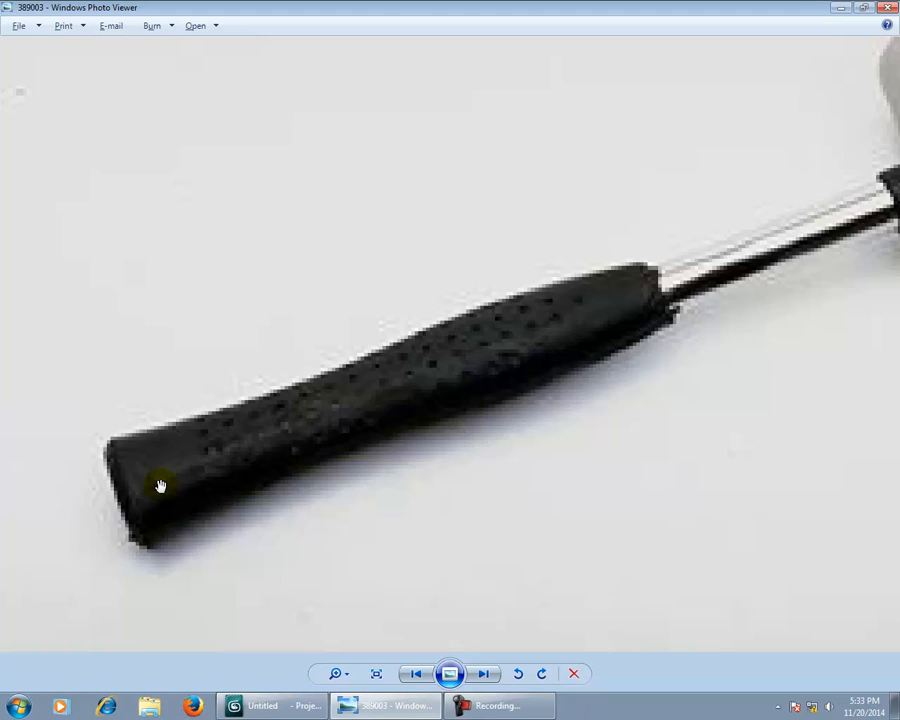
scroll(160, 485, up, 4)
drag(170, 488, 381, 424)
key(alt+Tab)
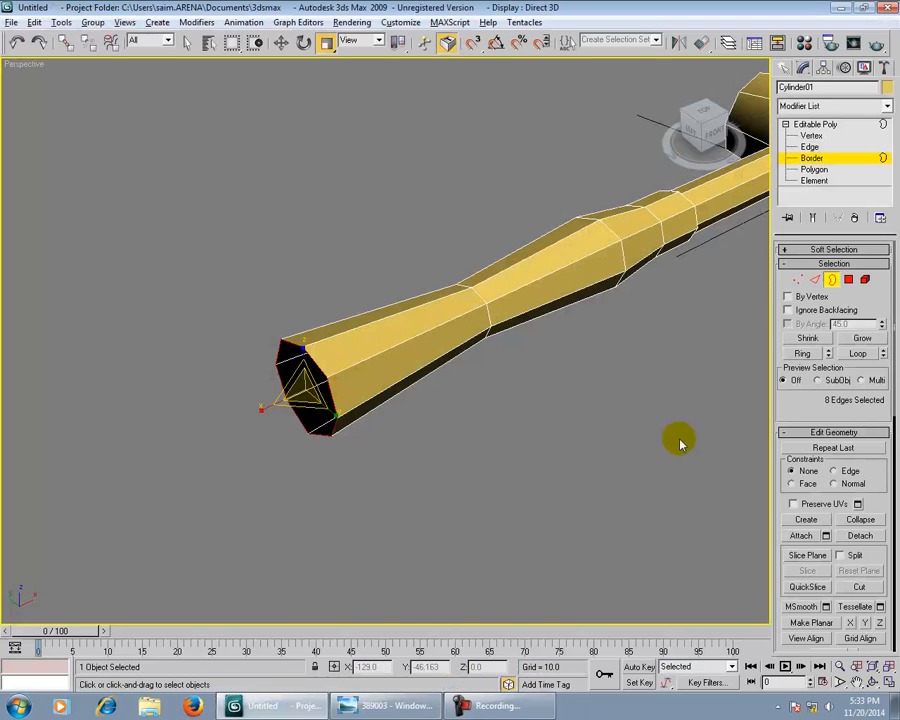
scroll(812, 402, down, 15)
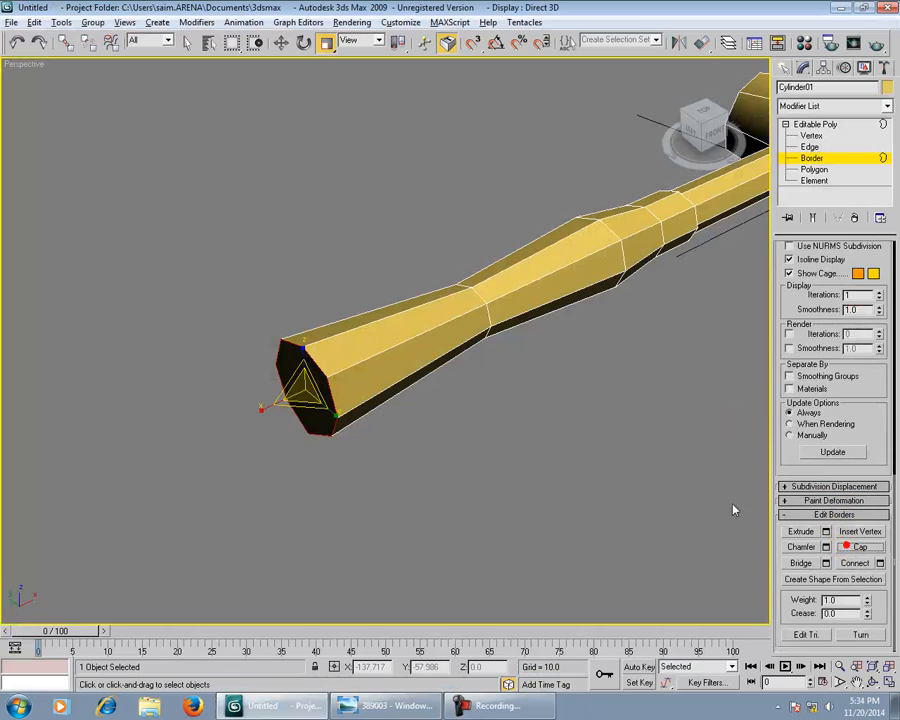
Step: Select the cap polygon at the grip's end and inset it by 2.36 as a group
alt+middle_drag(735, 508, 569, 396)
click(814, 170)
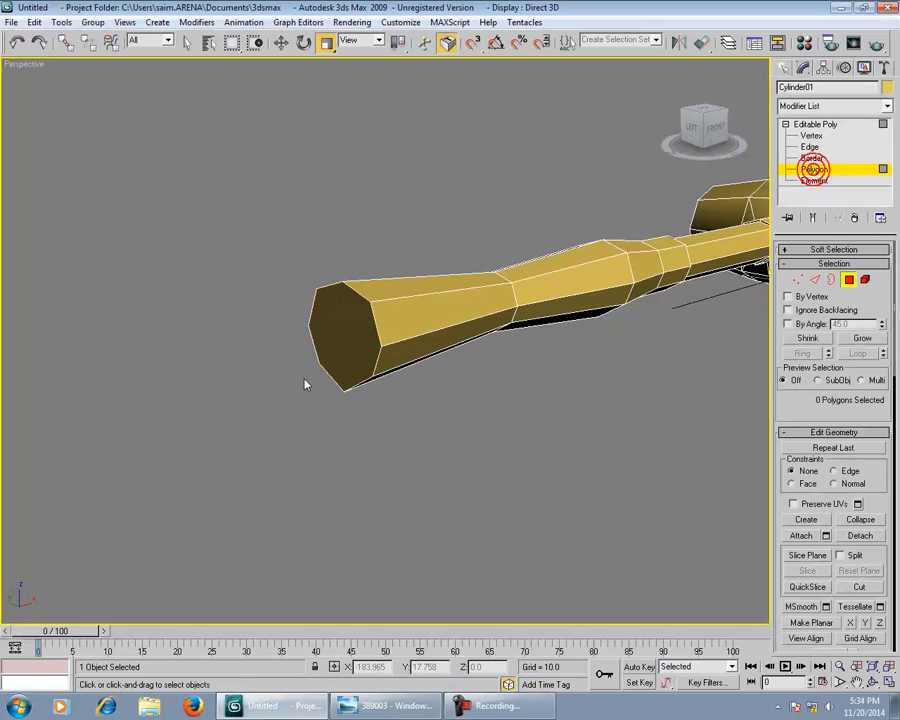
click(362, 360)
alt+middle_drag(362, 360, 470, 440)
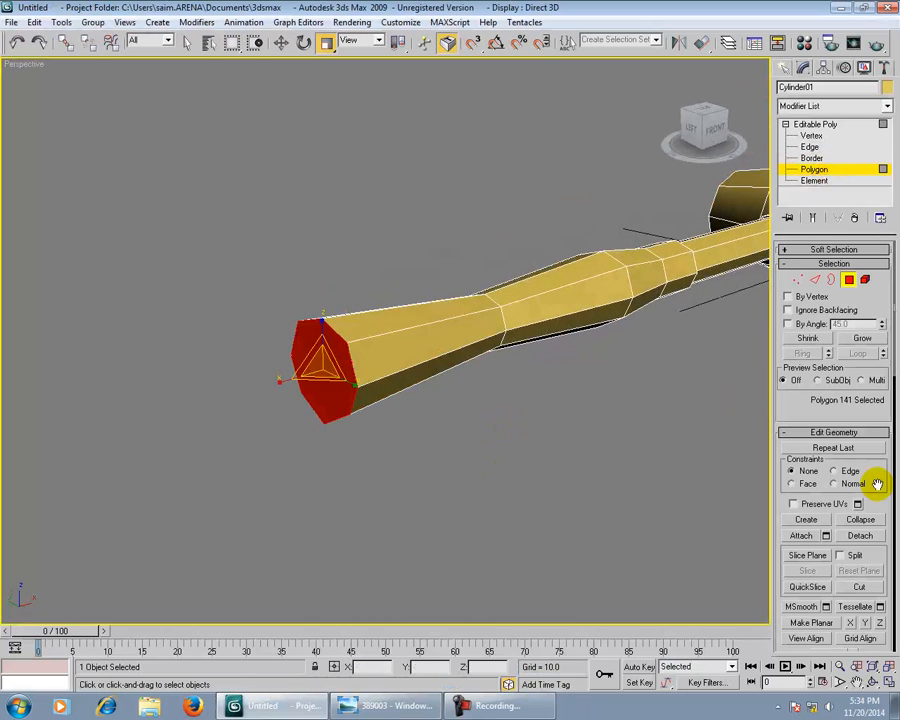
scroll(860, 504, down, 5)
scroll(858, 508, down, 8)
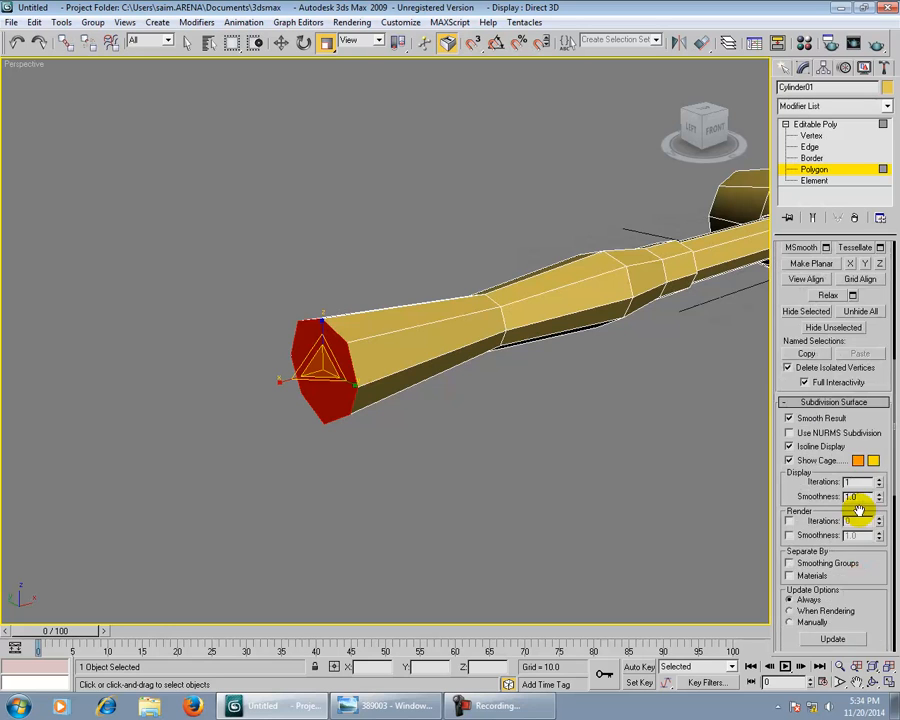
click(880, 477)
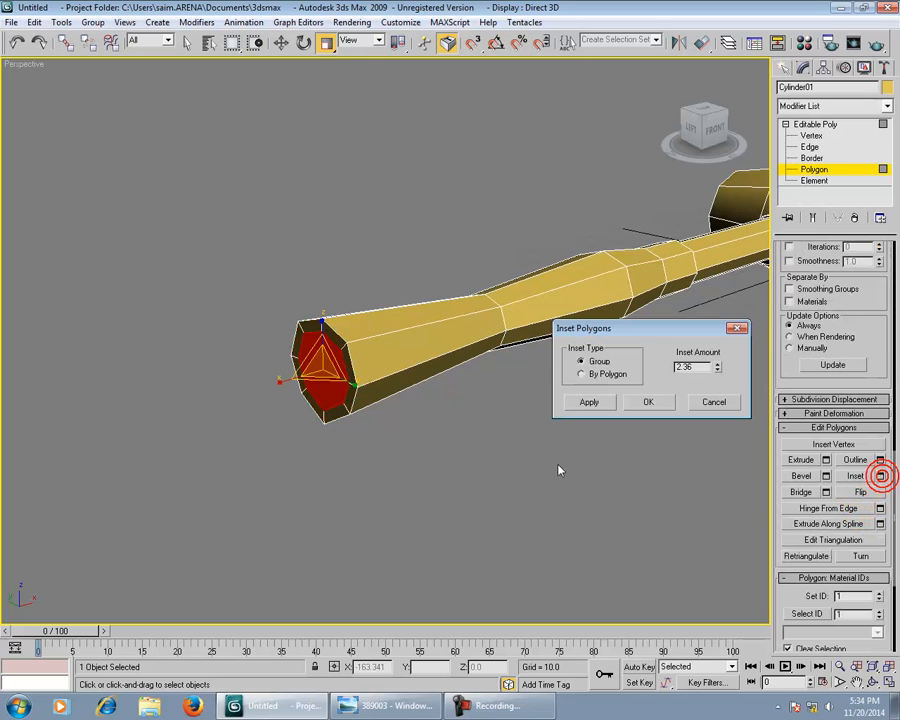
click(656, 404)
Step: Move the inset end polygon outward along X by about 1.8 units to give the grip's end a beveled rim
key(w)
alt+middle_drag(300, 432, 318, 453)
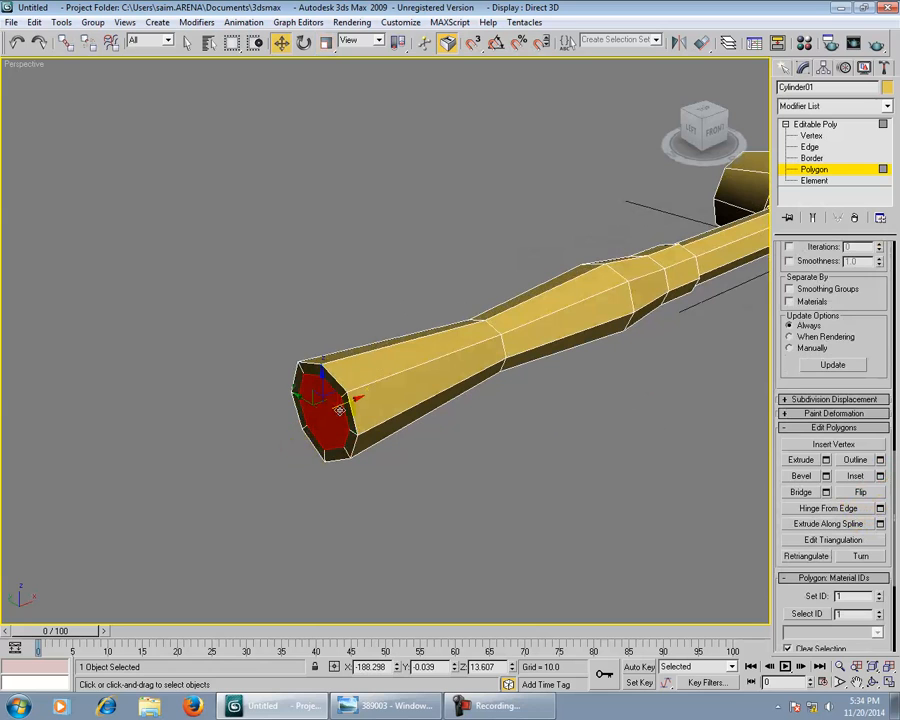
drag(342, 402, 332, 403)
scroll(349, 440, up, 3)
alt+middle_drag(331, 450, 362, 450)
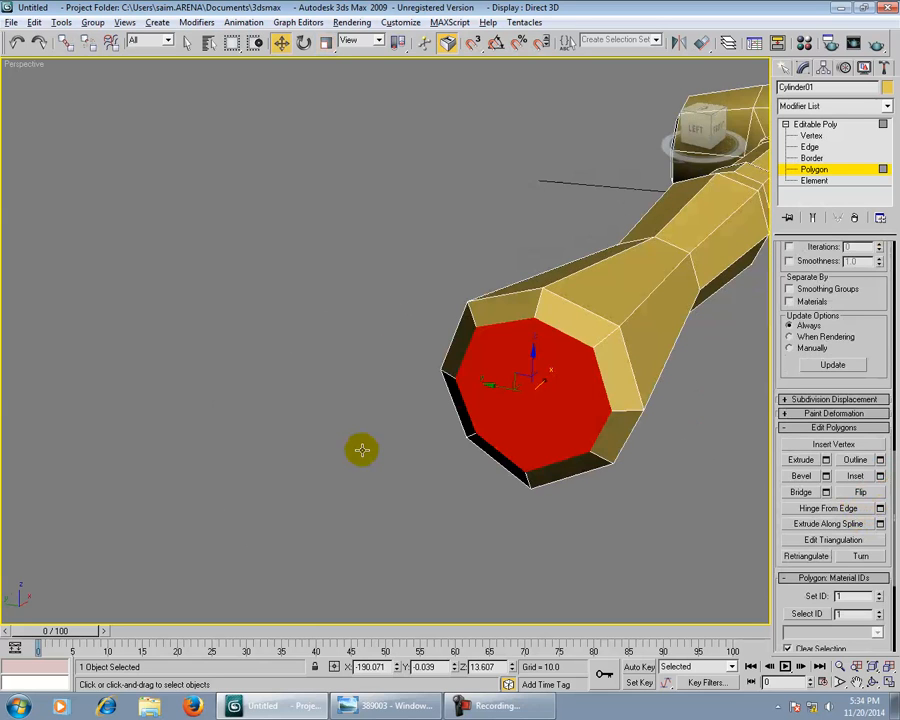
Step: Connect two opposite vertices of the grip's end polygon with an edge running across the cap
click(618, 496)
middle_drag(618, 496, 508, 480)
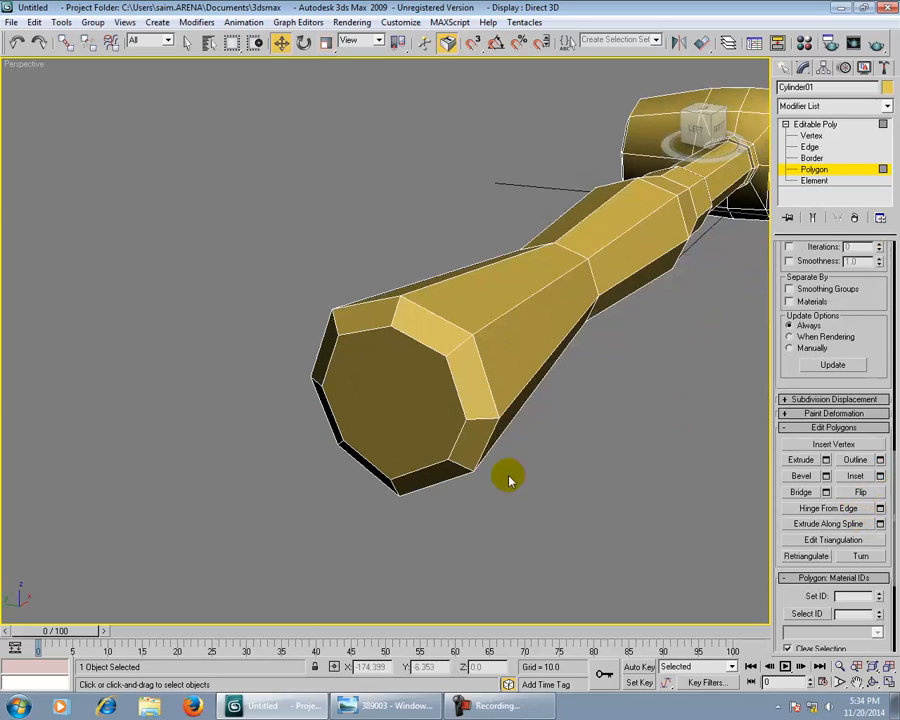
click(810, 135)
click(320, 384)
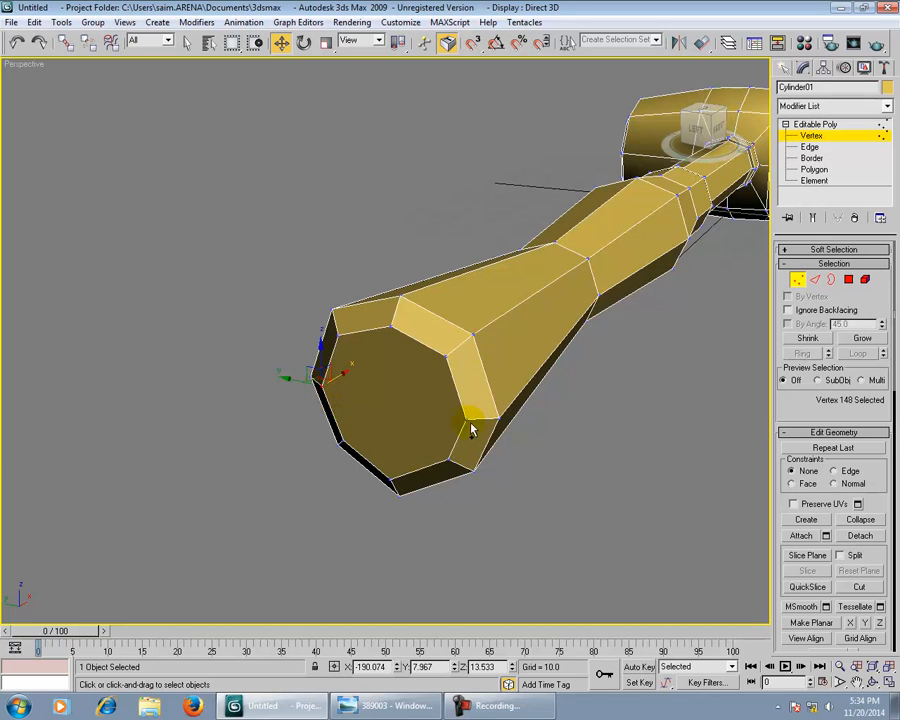
scroll(808, 400, down, 10)
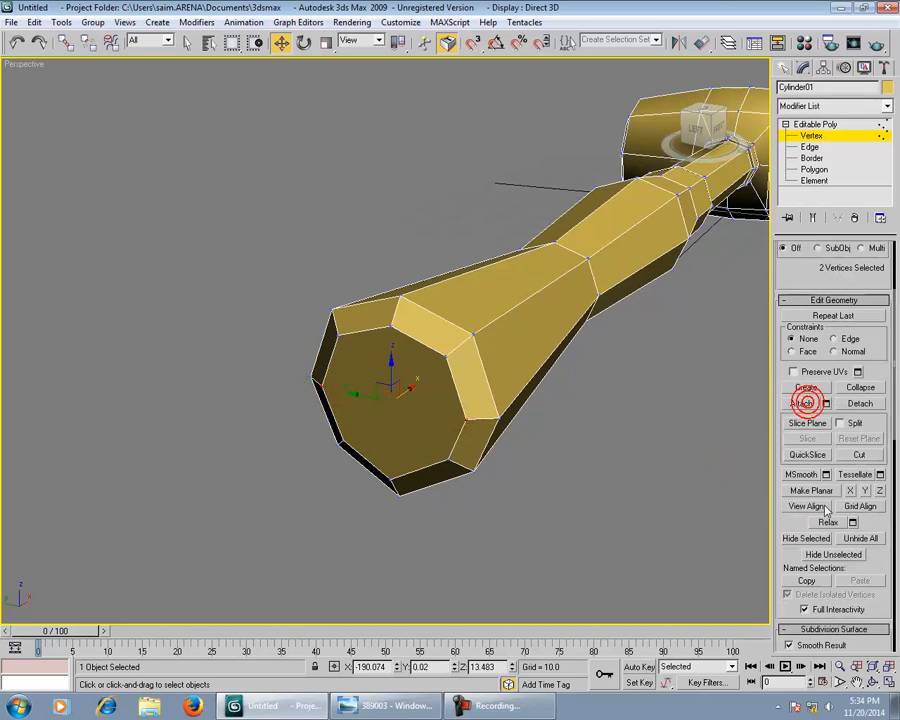
scroll(826, 510, down, 5)
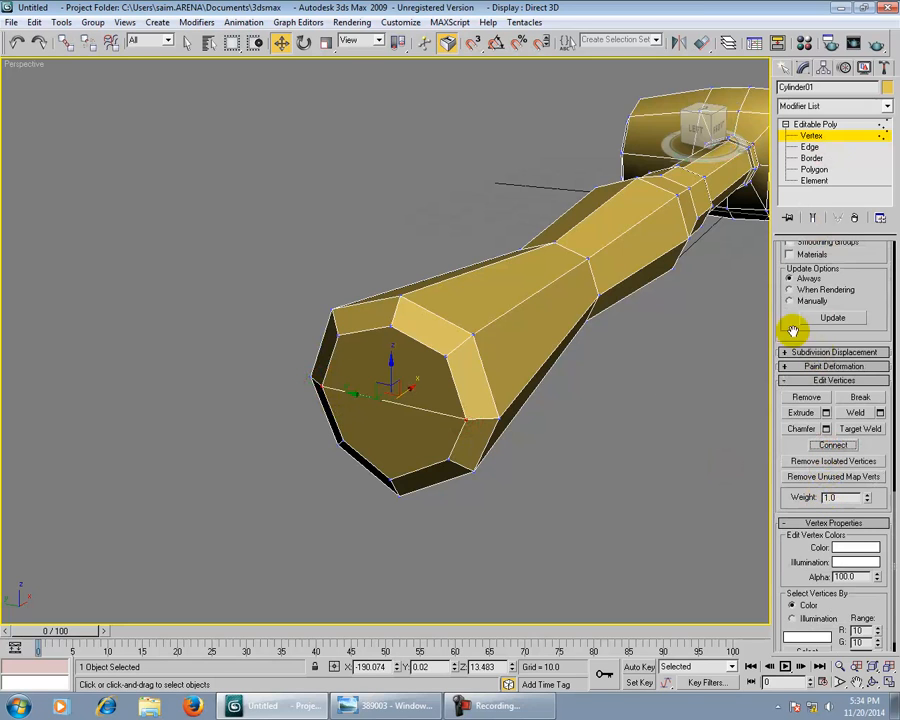
Step: Cut a vertical edge across the grip's end cap from its upper vertex through the centre to the lower vertex
drag(791, 331, 851, 443)
scroll(851, 449, up, 10)
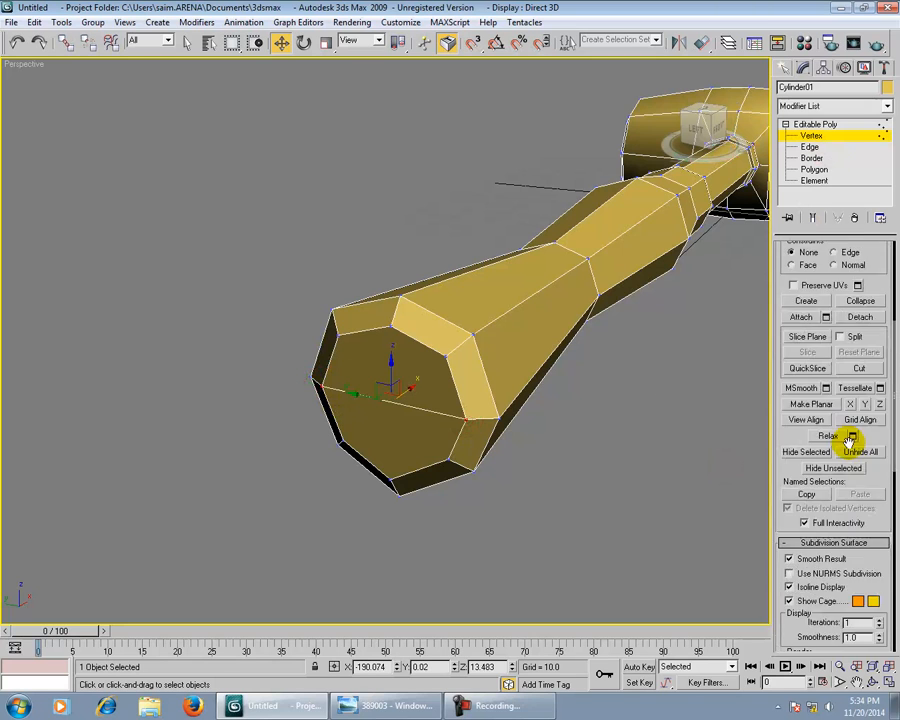
click(857, 453)
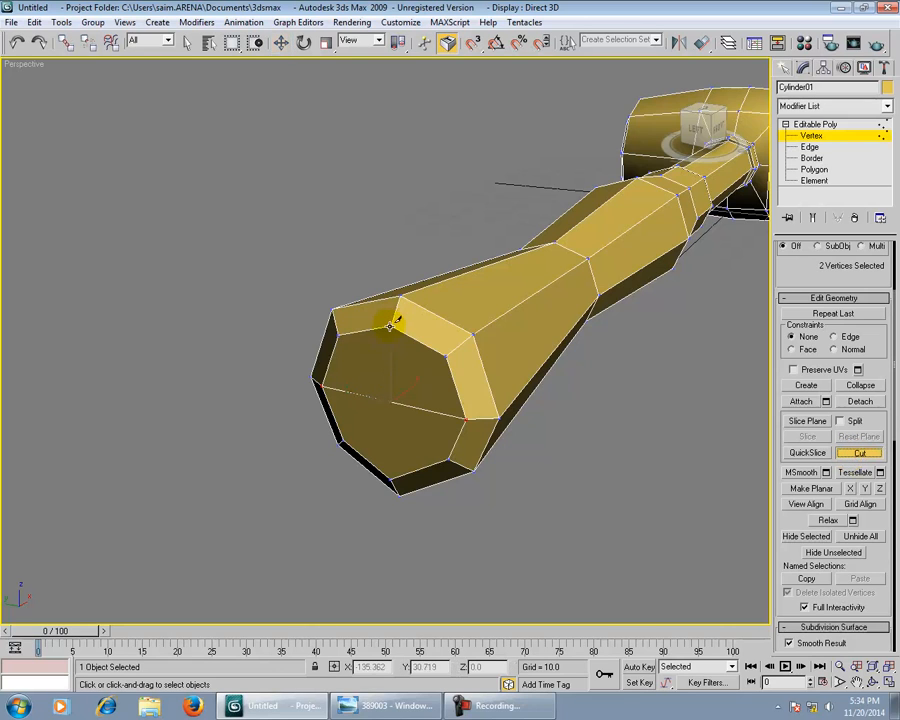
click(391, 326)
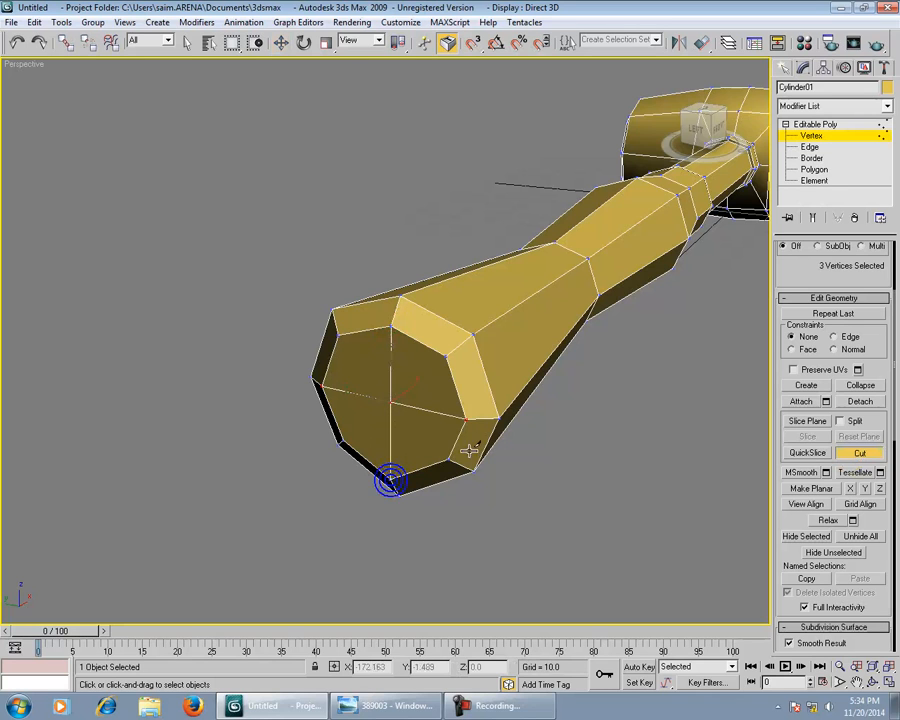
key(w)
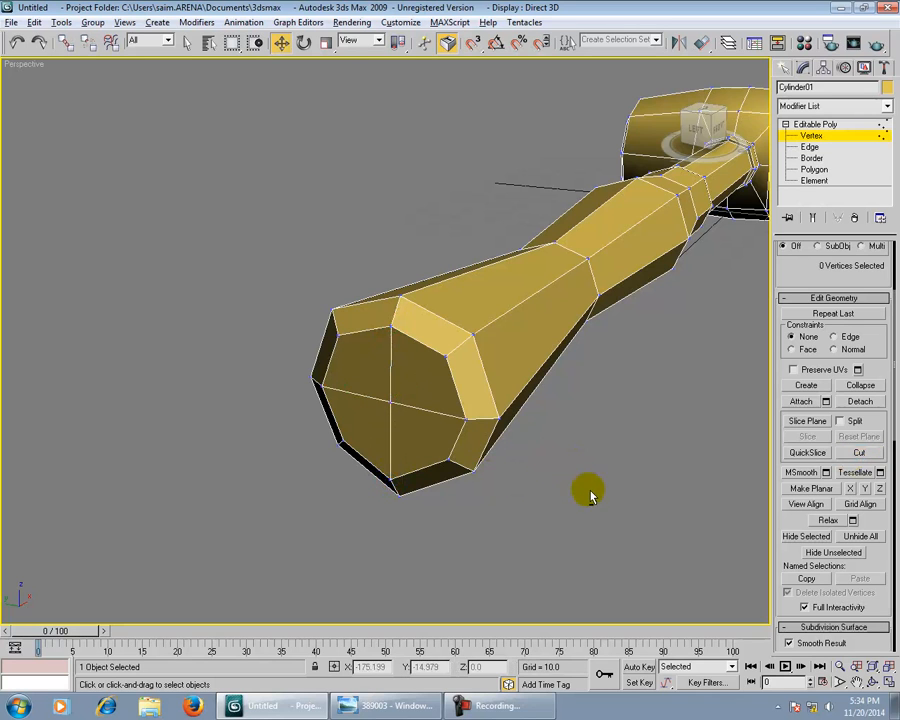
Step: Enable NURMS subdivision on the whole mallet, hide the edged faces, and inspect the smoothed shape
scroll(584, 486, down, 8)
alt+middle_drag(555, 510, 490, 521)
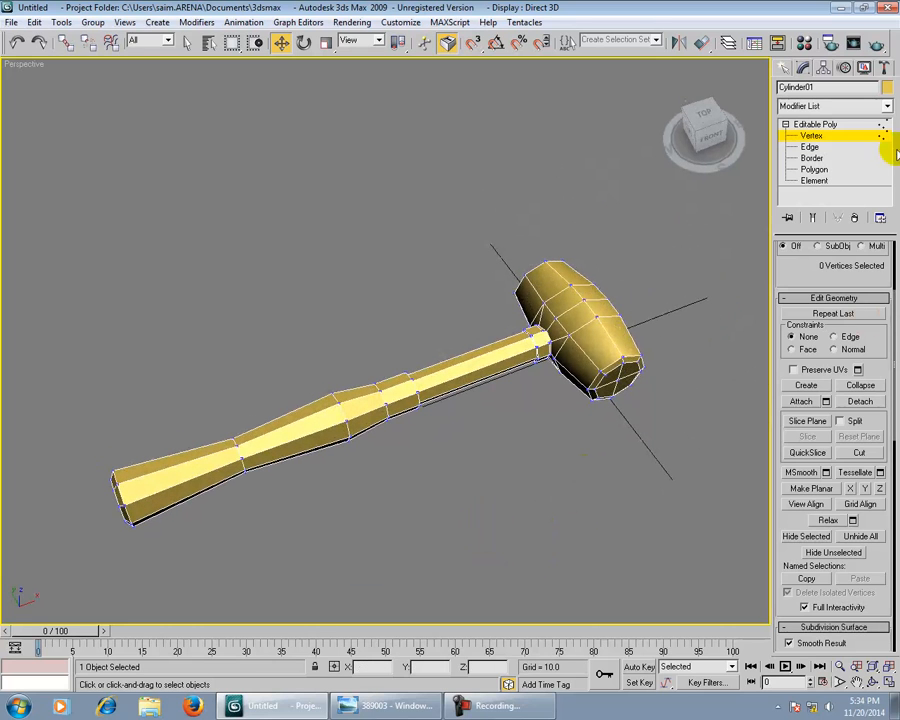
click(815, 125)
right_click(805, 318)
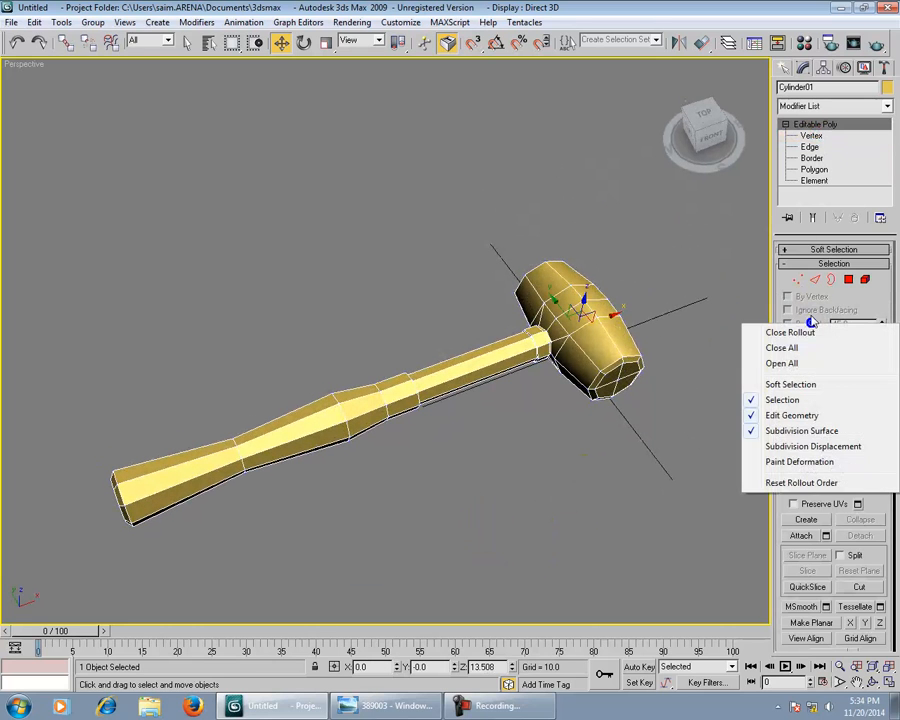
click(770, 430)
click(801, 390)
click(577, 463)
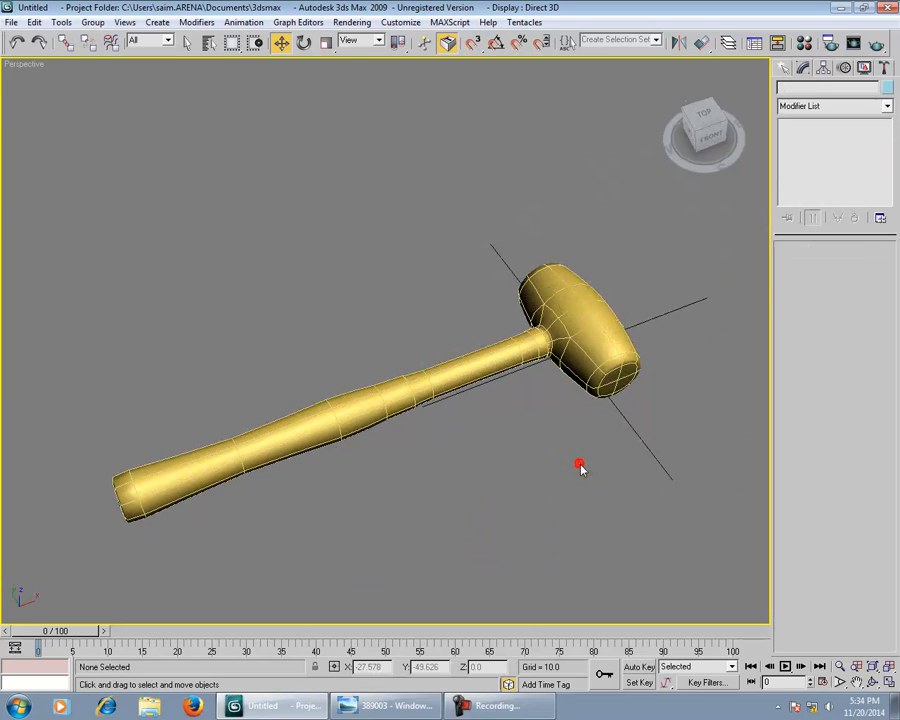
scroll(560, 470, up, 3)
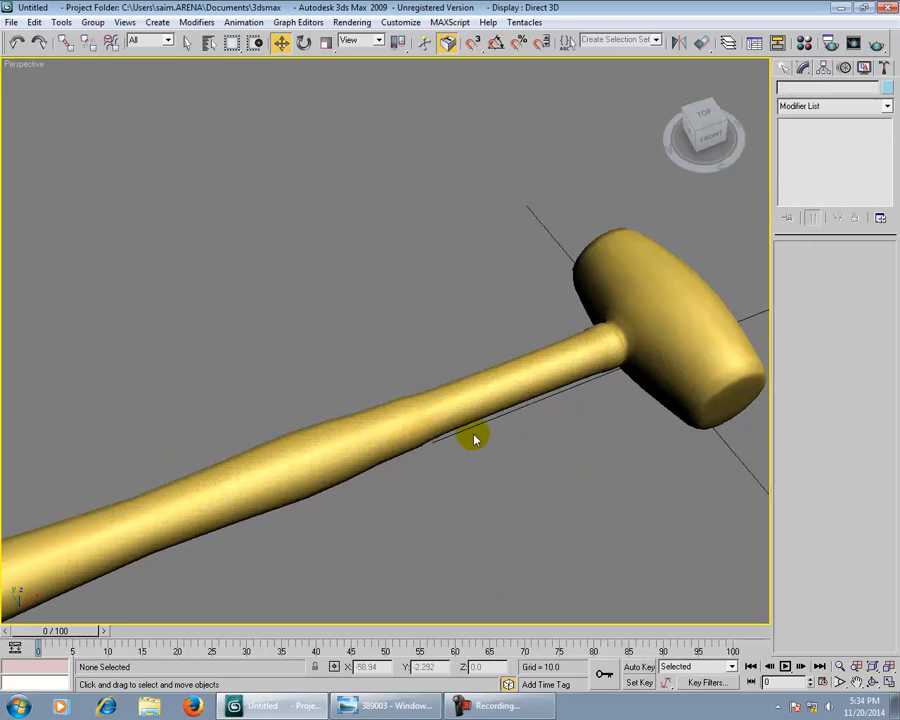
scroll(352, 466, down, 3)
scroll(438, 420, up, 5)
scroll(293, 452, down, 8)
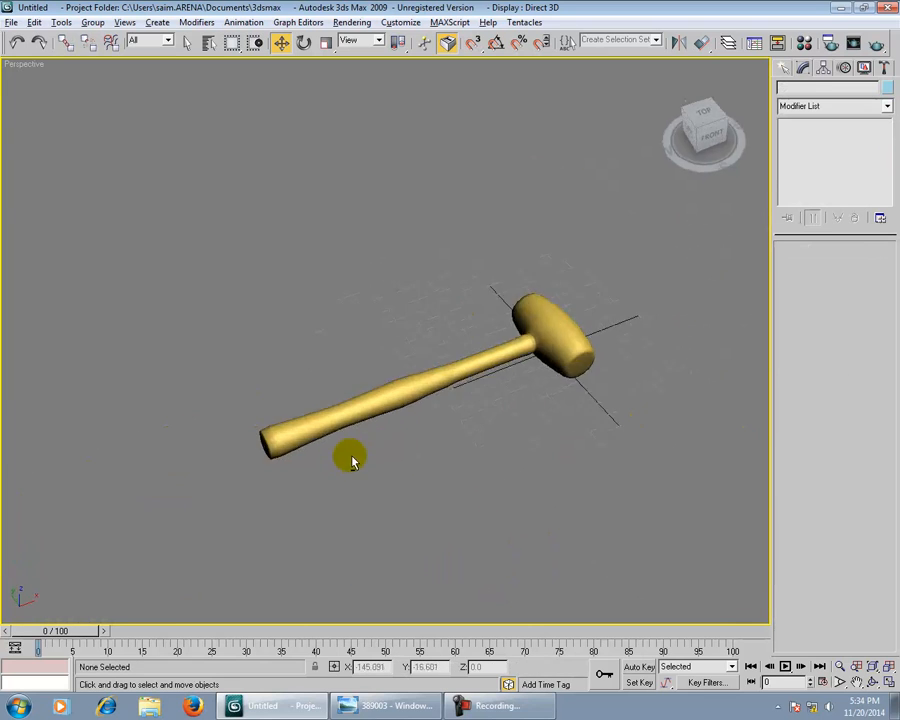
scroll(379, 483, up, 2)
Step: Turn off NURMS subdivision on the mallet and display its edged faces again
click(392, 432)
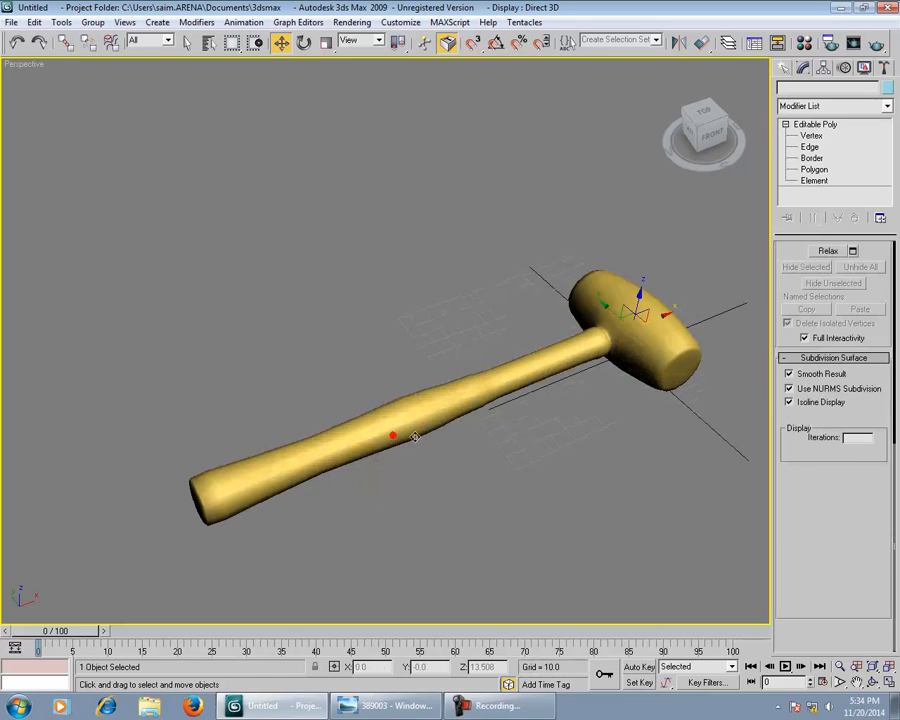
click(790, 392)
click(628, 446)
middle_drag(659, 400, 494, 410)
key(F4)
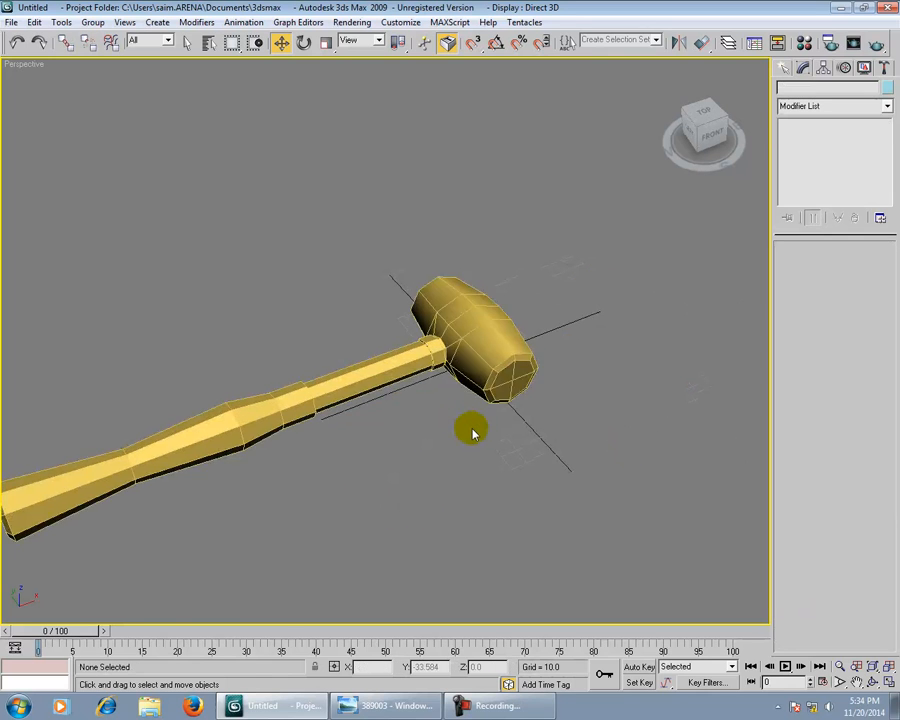
Step: Select the ring of short lengthwise edges on the neck between the collar and the head
scroll(478, 434, up, 5)
alt+middle_drag(565, 407, 462, 406)
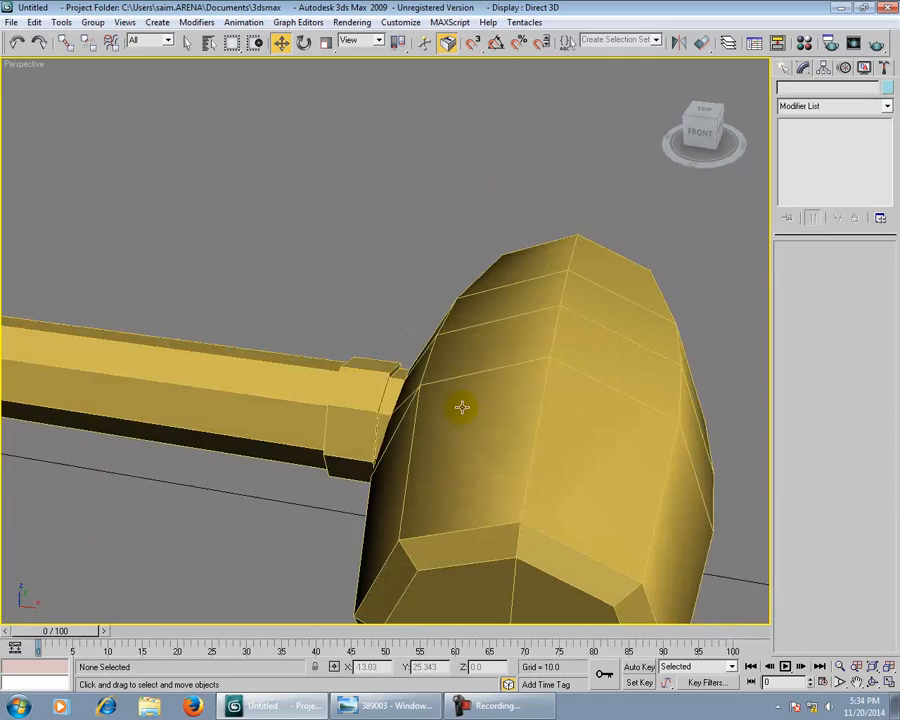
scroll(475, 420, up, 5)
click(424, 426)
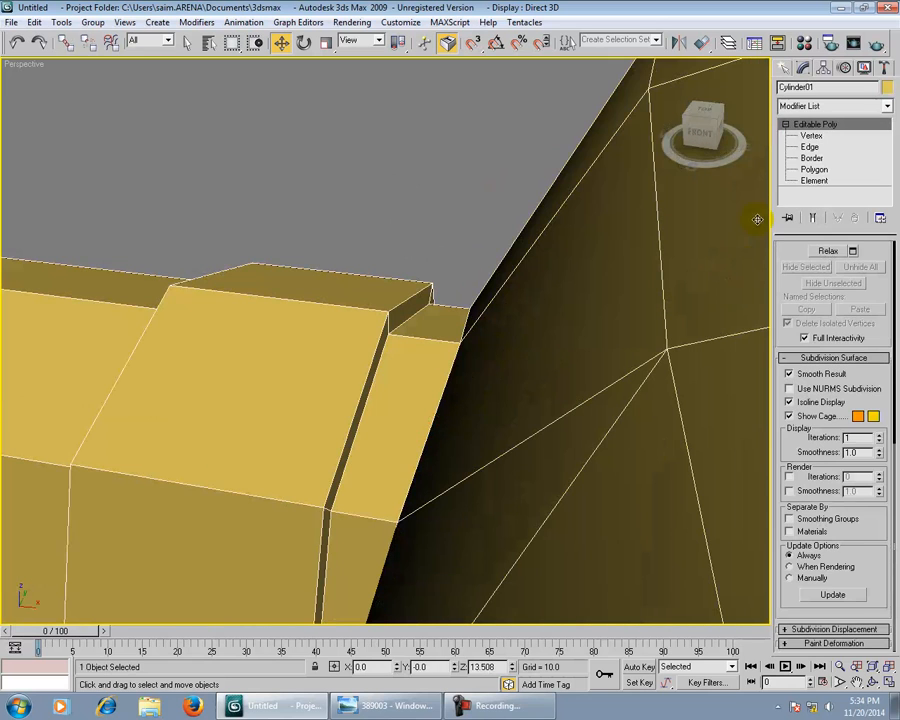
click(811, 146)
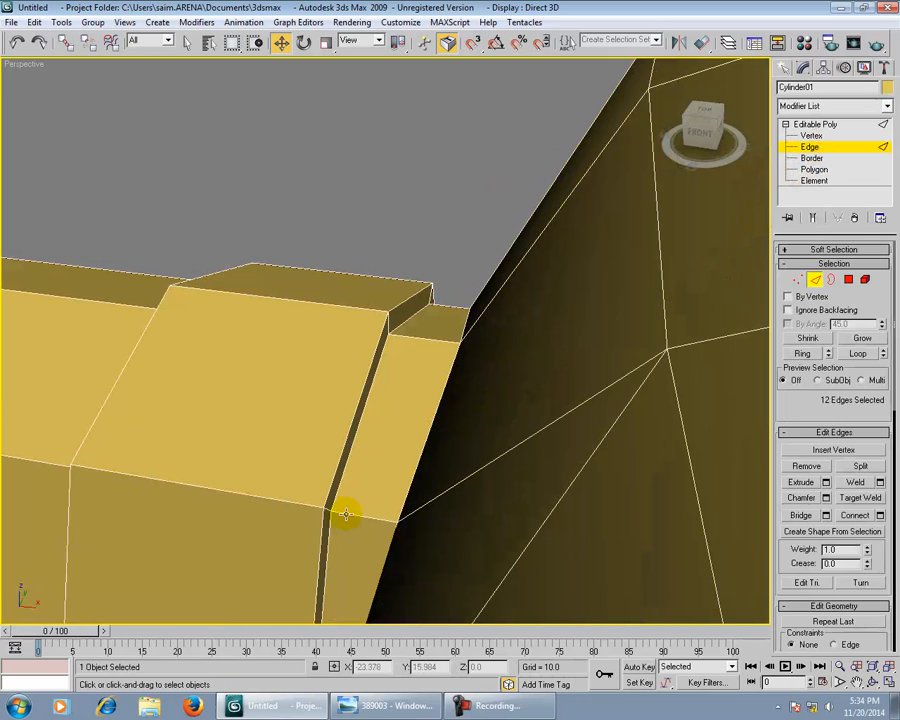
key(alt+r)
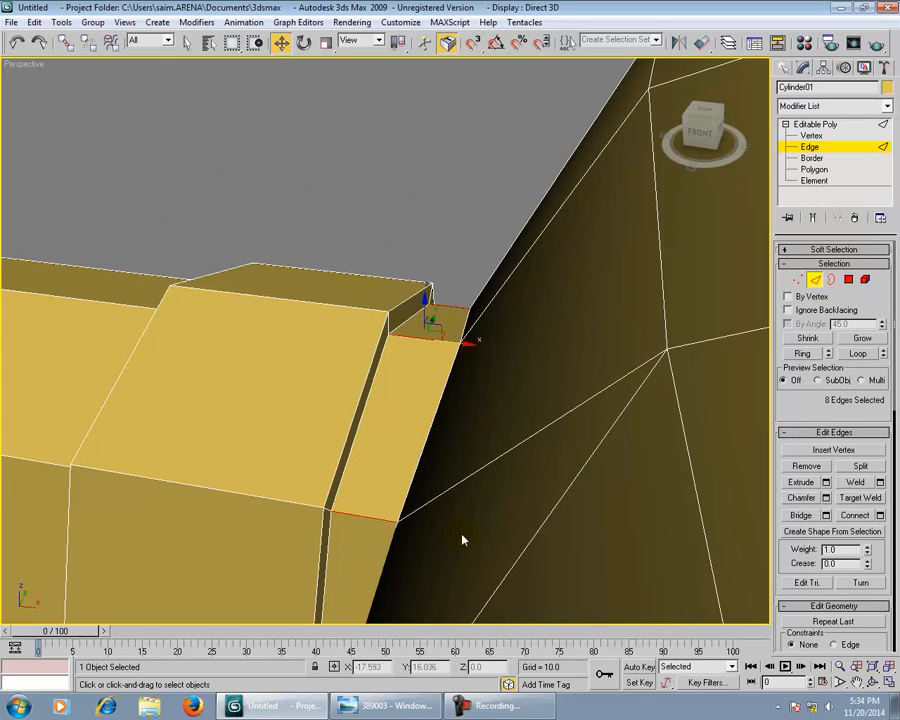
Step: Connect the ring of edges radiating from the neck into the head, using 1 segment, pinch 0 and slide 33
alt+middle_drag(462, 539, 397, 429)
scroll(540, 511, down, 4)
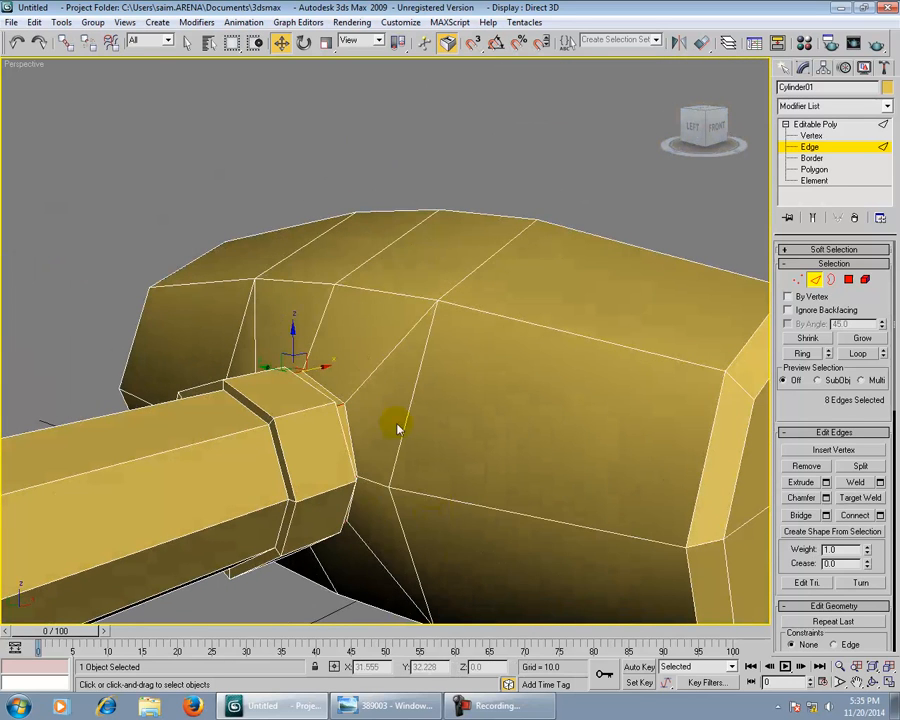
click(359, 385)
key(alt+r)
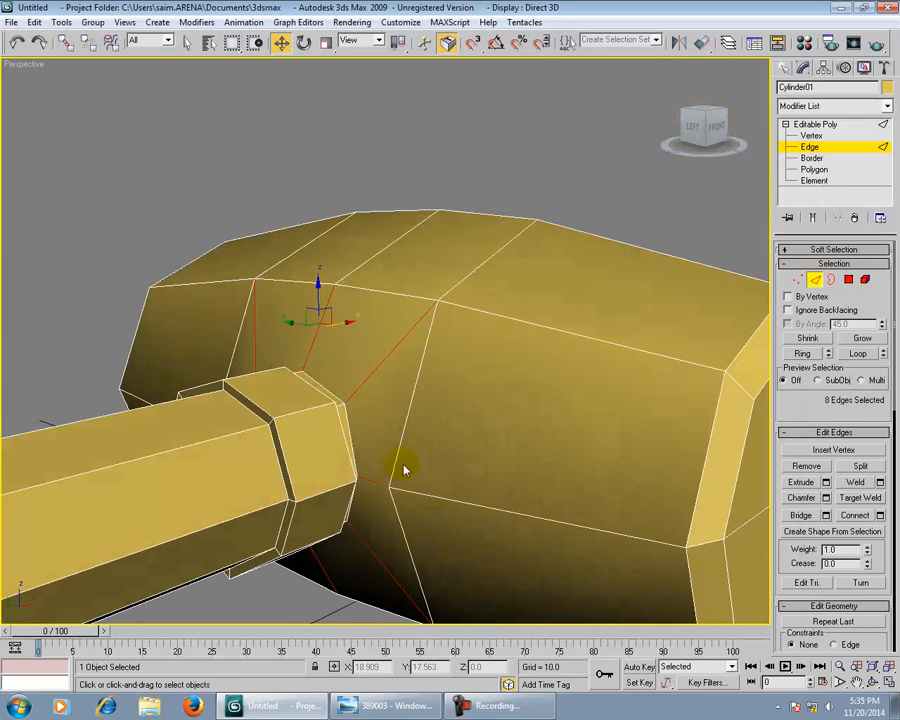
click(880, 514)
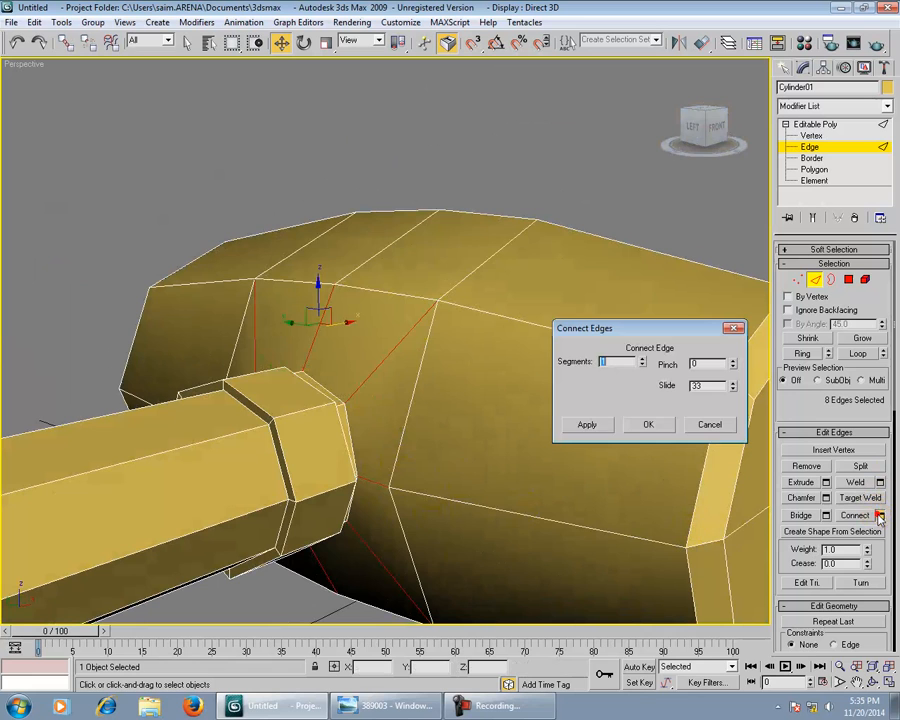
click(646, 425)
alt+middle_drag(646, 425, 551, 566)
scroll(551, 566, up, 3)
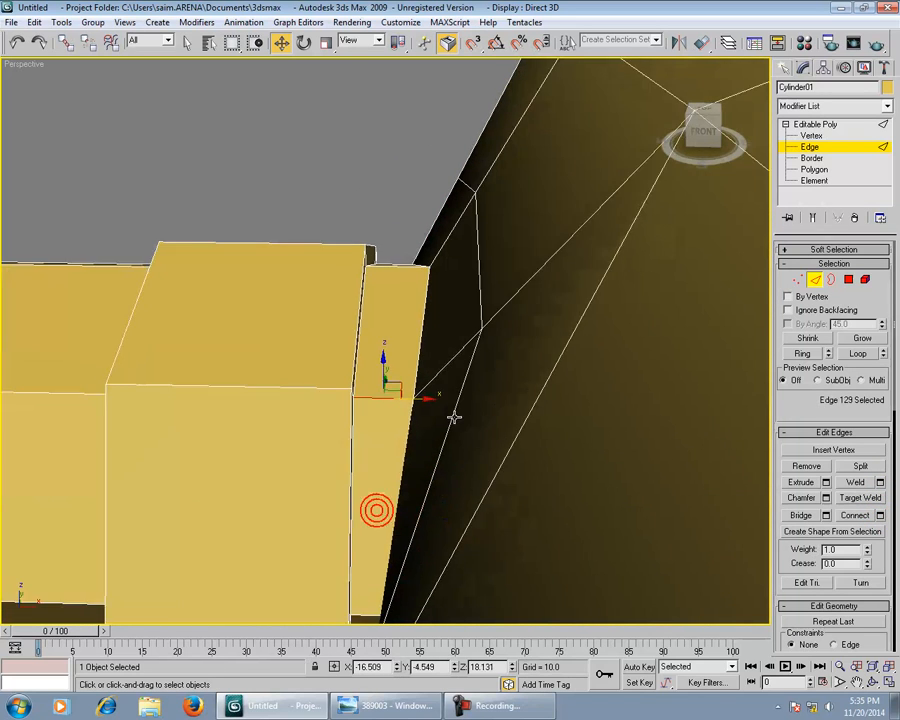